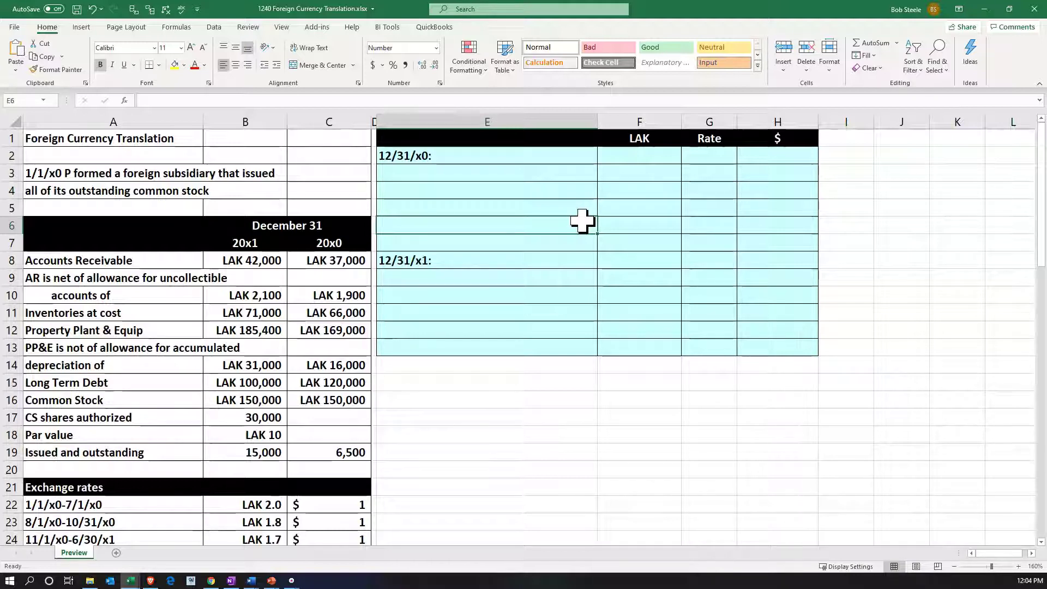
- Review the problem's December 31 account balances for 20x1 and 20x0 and the exchange rate table
{"action": "left_click", "coordinate": [486, 295]}
{"action": "scroll", "coordinate": [488, 297], "scroll_direction": "down", "scroll_amount": 1}
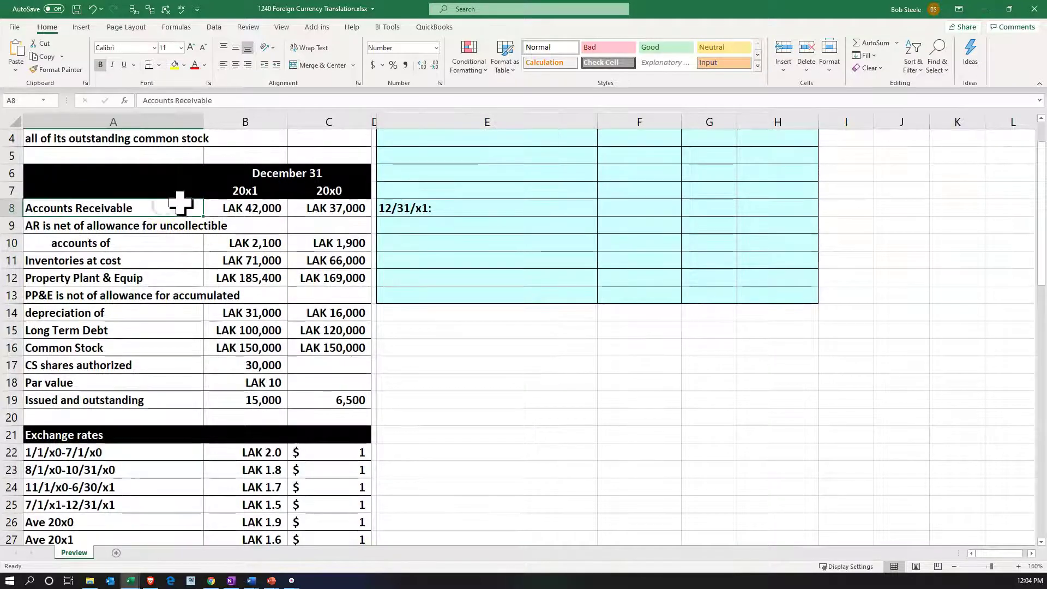
{"action": "left_click", "coordinate": [225, 190]}
{"action": "left_click", "coordinate": [337, 190]}
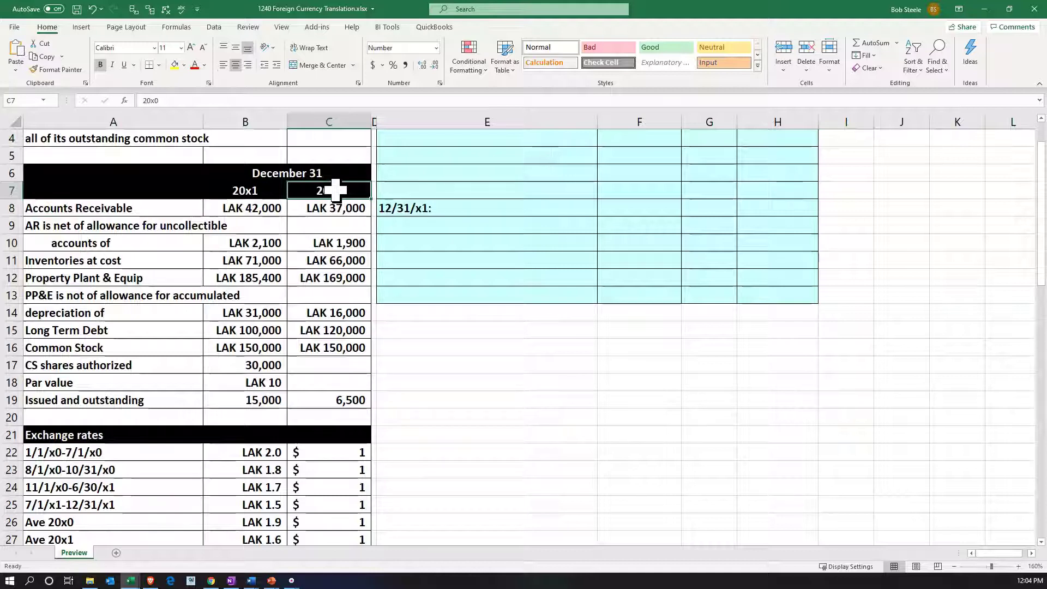
{"action": "left_click", "coordinate": [335, 275]}
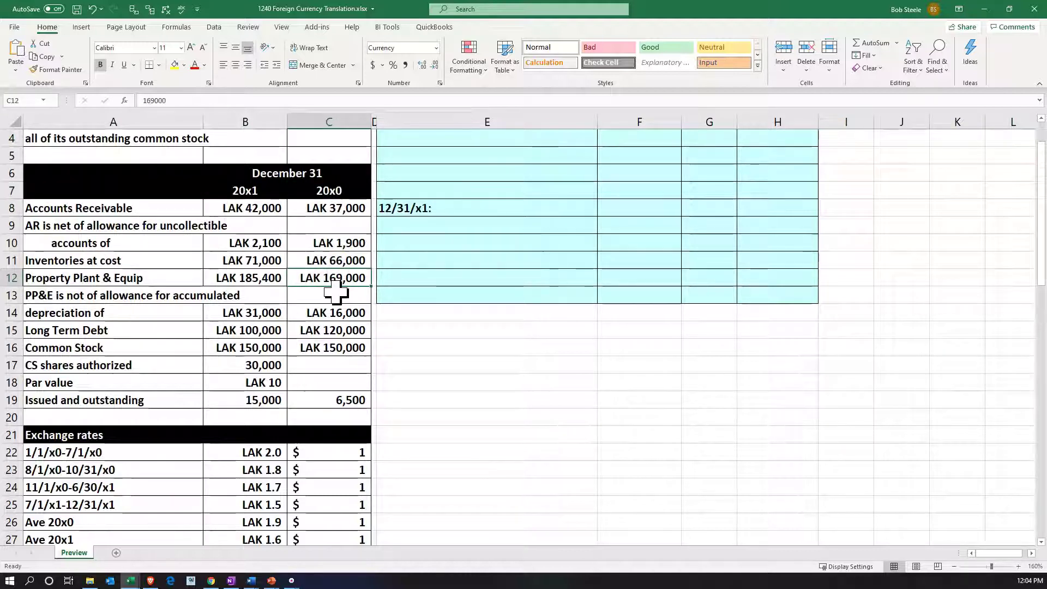
{"action": "scroll", "coordinate": [336, 293], "scroll_direction": "down", "scroll_amount": 1}
{"action": "scroll", "coordinate": [335, 293], "scroll_direction": "down", "scroll_amount": 1}
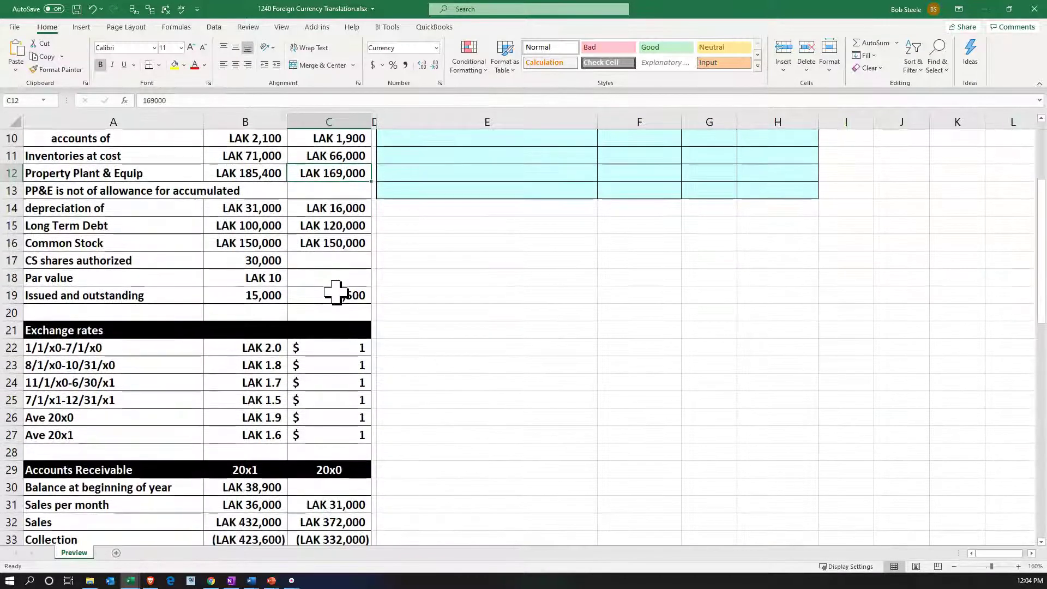
{"action": "scroll", "coordinate": [336, 293], "scroll_direction": "down", "scroll_amount": 1}
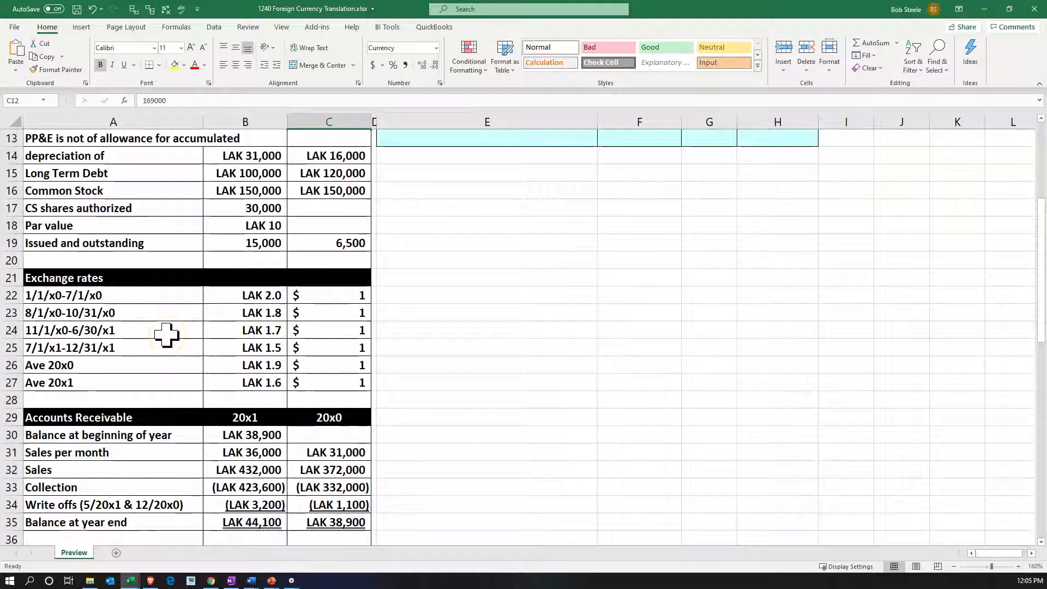
- Examine the accounts receivable, uncollectible allowance, FIFO inventory, asset purchase and bond data further down the sheet
{"action": "scroll", "coordinate": [166, 335], "scroll_direction": "down", "scroll_amount": 1}
{"action": "scroll", "coordinate": [167, 334], "scroll_direction": "down", "scroll_amount": 1}
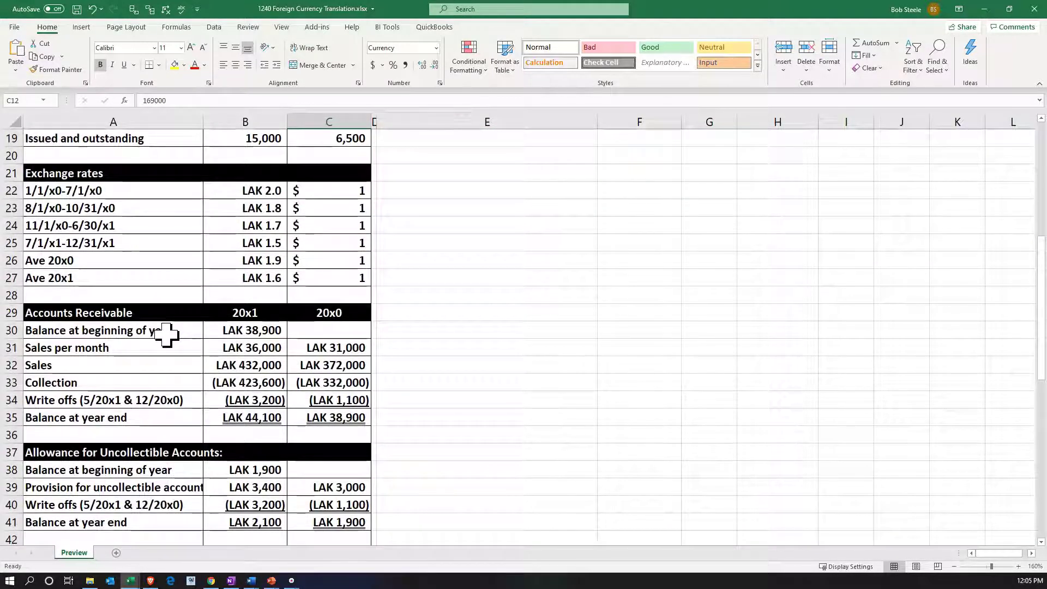
{"action": "scroll", "coordinate": [166, 334], "scroll_direction": "down", "scroll_amount": 2}
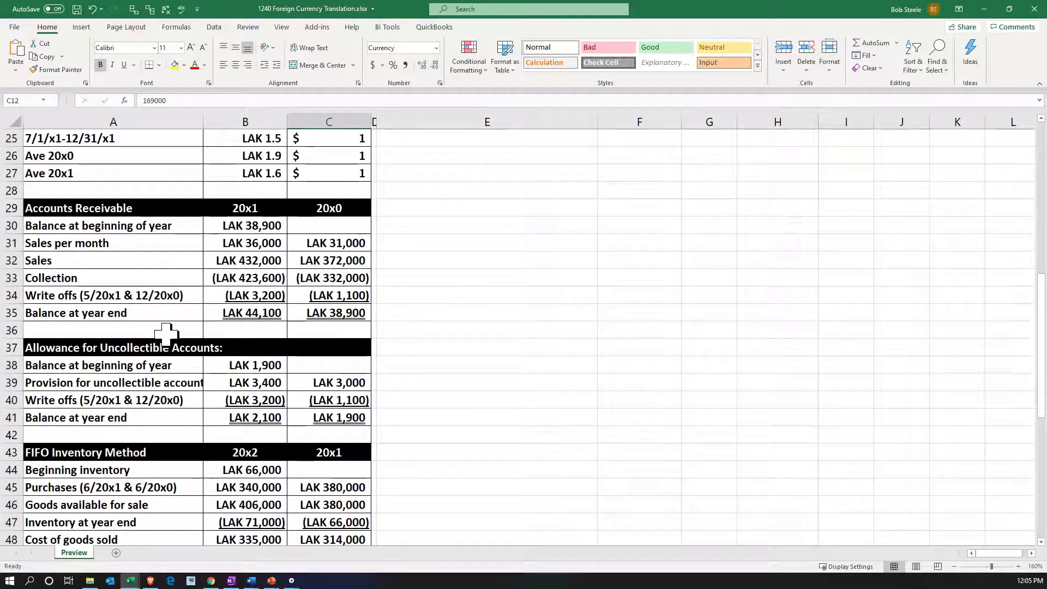
{"action": "scroll", "coordinate": [166, 334], "scroll_direction": "down", "scroll_amount": 2}
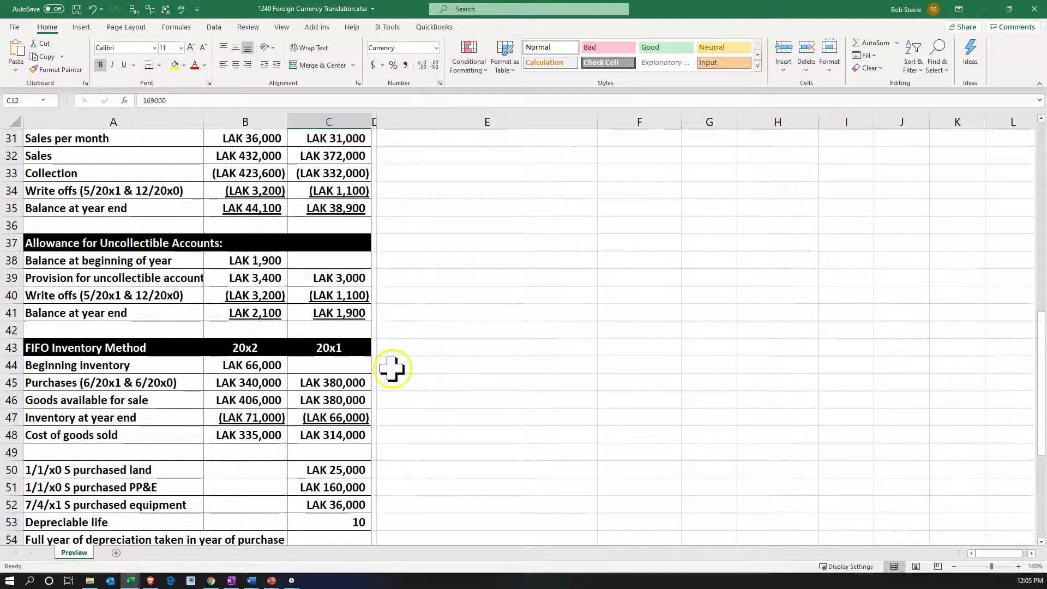
{"action": "scroll", "coordinate": [392, 369], "scroll_direction": "down", "scroll_amount": 1}
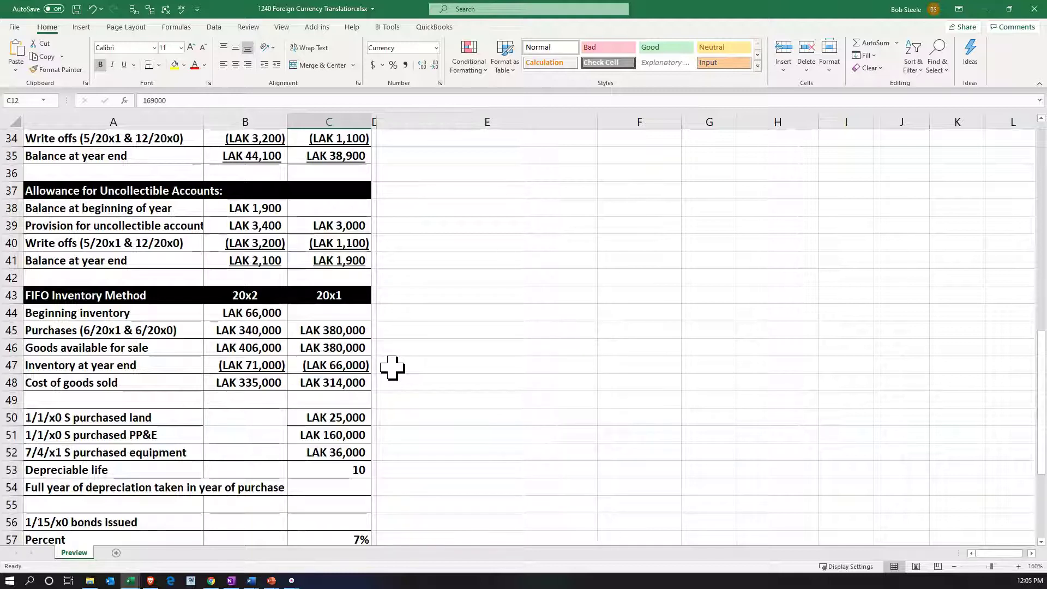
{"action": "scroll", "coordinate": [392, 368], "scroll_direction": "down", "scroll_amount": 1}
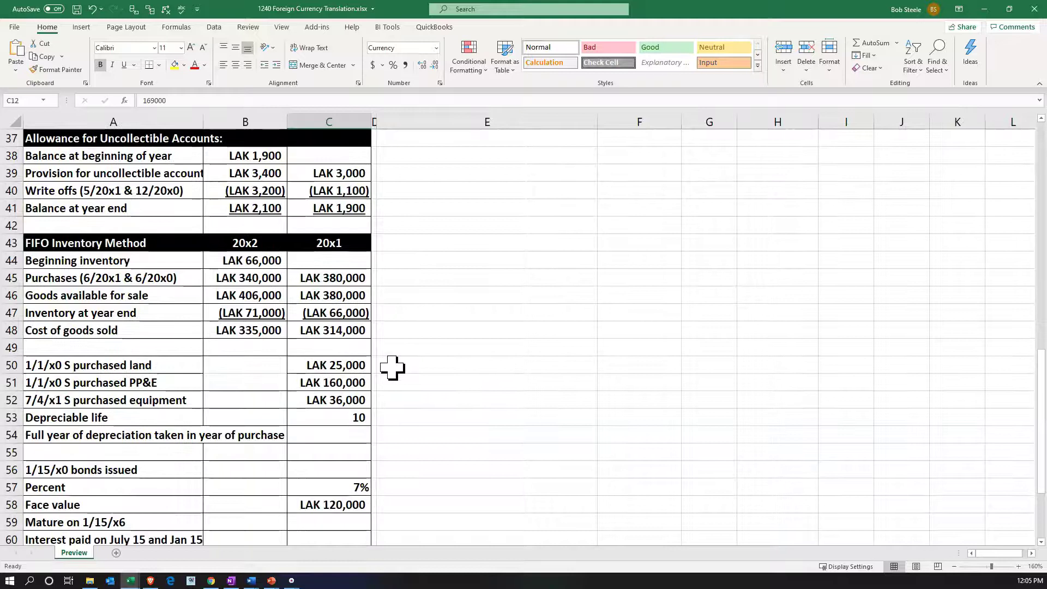
{"action": "left_click", "coordinate": [393, 368]}
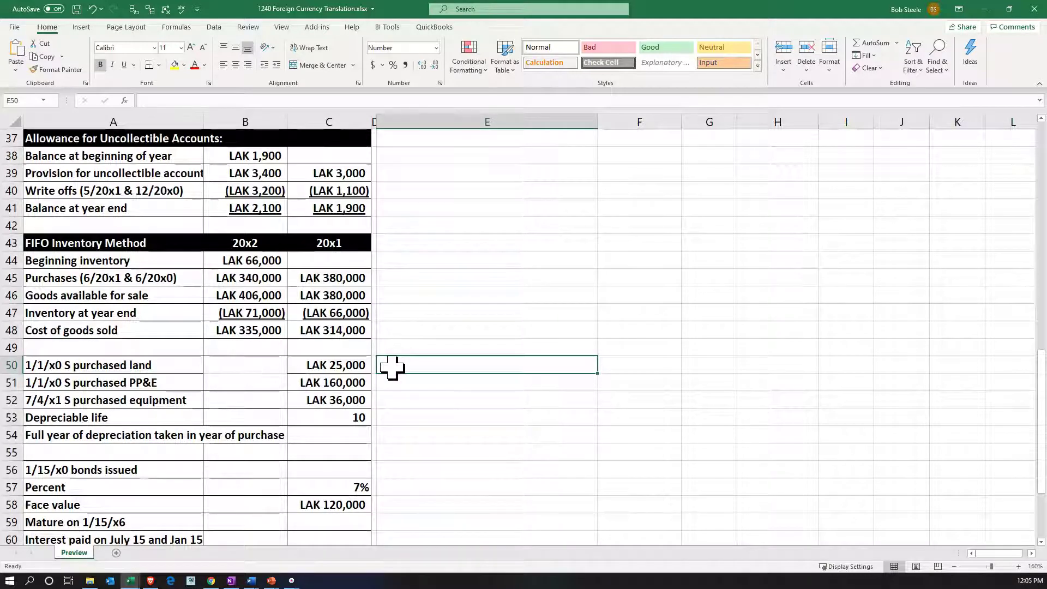
{"action": "scroll", "coordinate": [392, 367], "scroll_direction": "down", "scroll_amount": 1}
{"action": "left_click", "coordinate": [392, 358]}
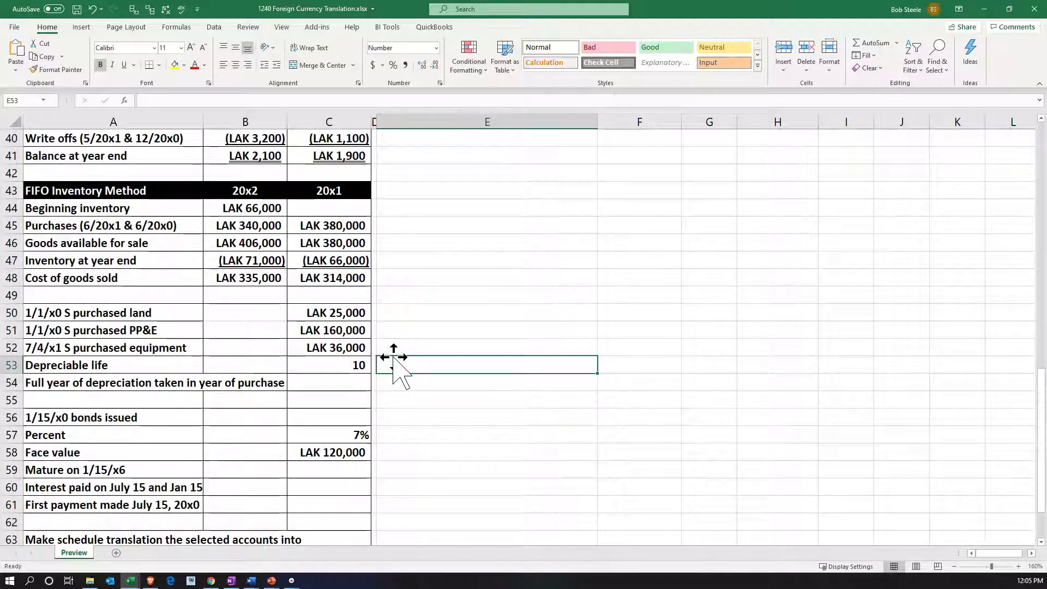
{"action": "left_click", "coordinate": [398, 372]}
{"action": "left_click", "coordinate": [398, 382]}
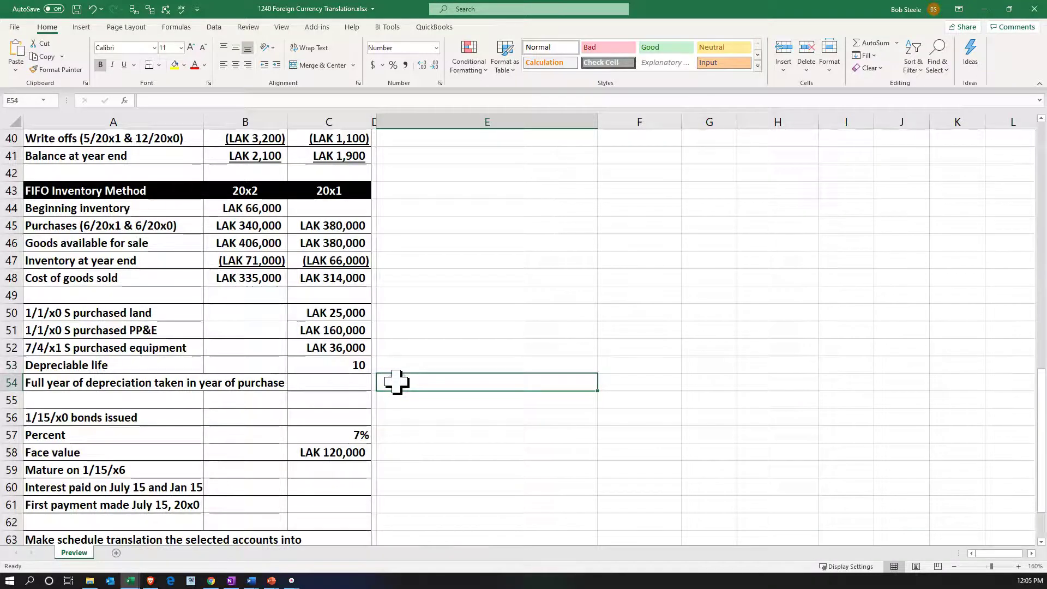
{"action": "scroll", "coordinate": [396, 381], "scroll_direction": "down", "scroll_amount": 1}
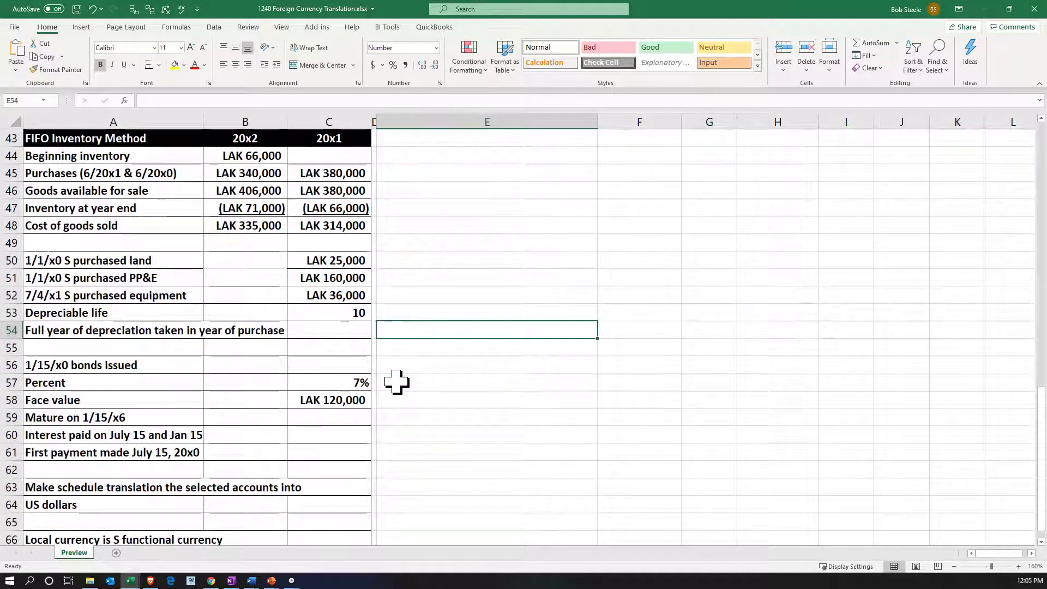
{"action": "left_click", "coordinate": [396, 382]}
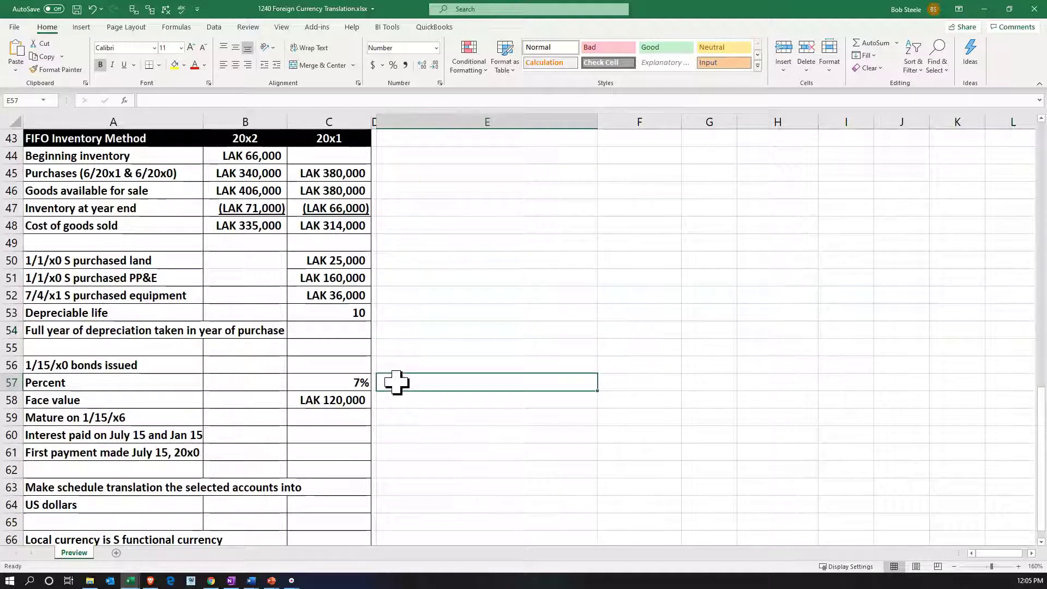
- Indent the bond detail labels in A57:A61, from Percent through First payment made July 15, 20x0
{"action": "left_click_drag", "start_coordinate": [120, 384], "coordinate": [111, 448]}
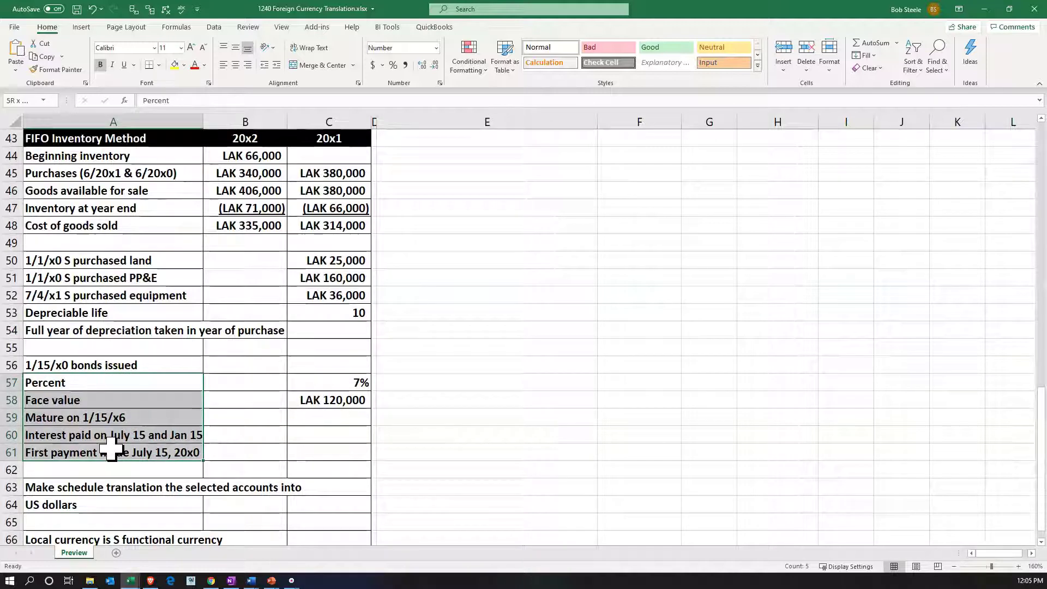
{"action": "left_click", "coordinate": [277, 65]}
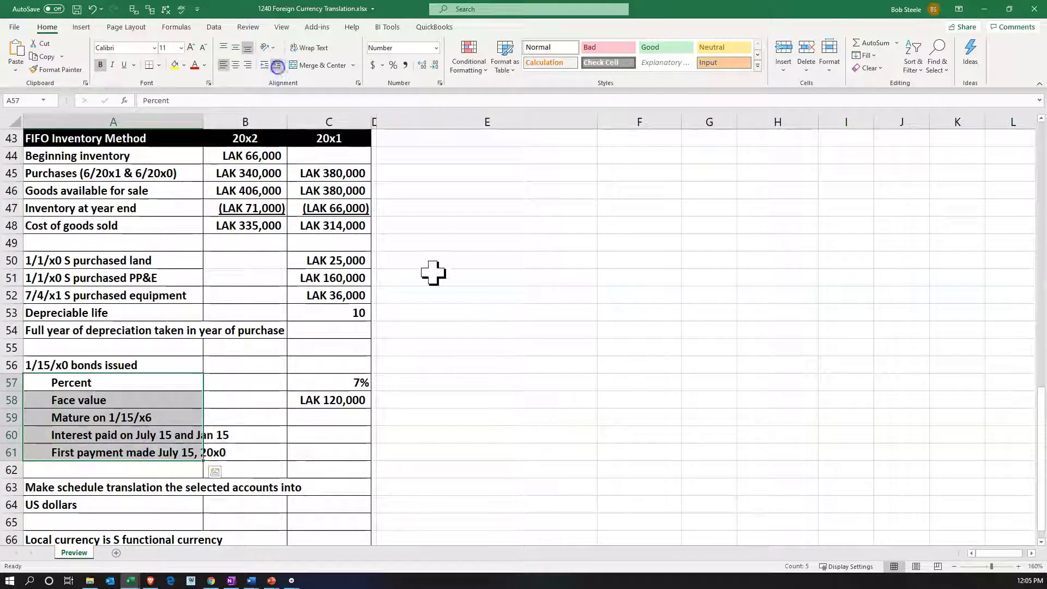
{"action": "left_click", "coordinate": [469, 363]}
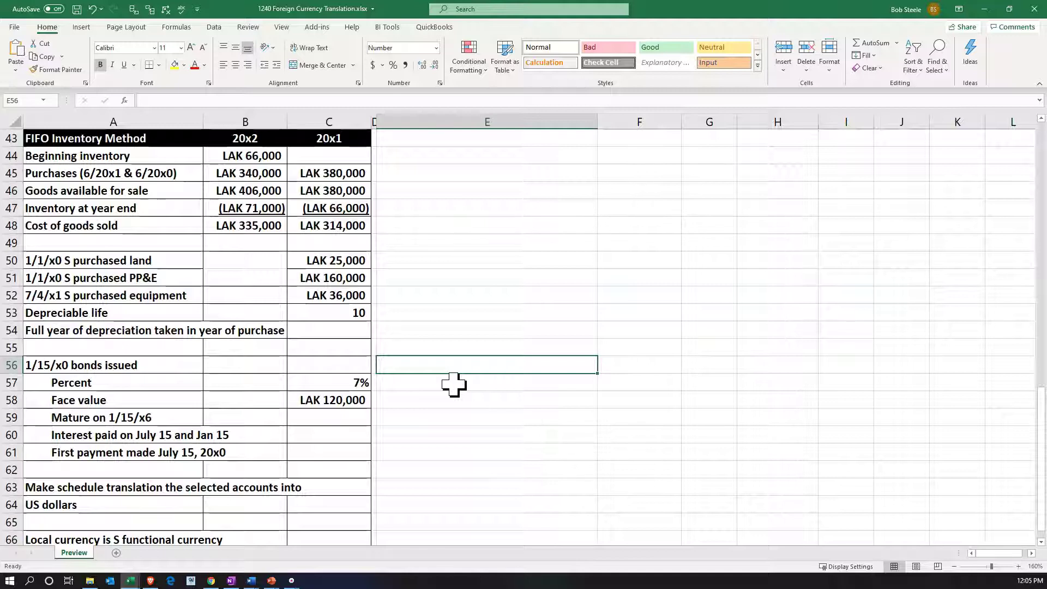
- Read the translation schedule requirement and the functional currency note below the bond details, and recheck the exchange rates
{"action": "scroll", "coordinate": [454, 385], "scroll_direction": "down", "scroll_amount": 1}
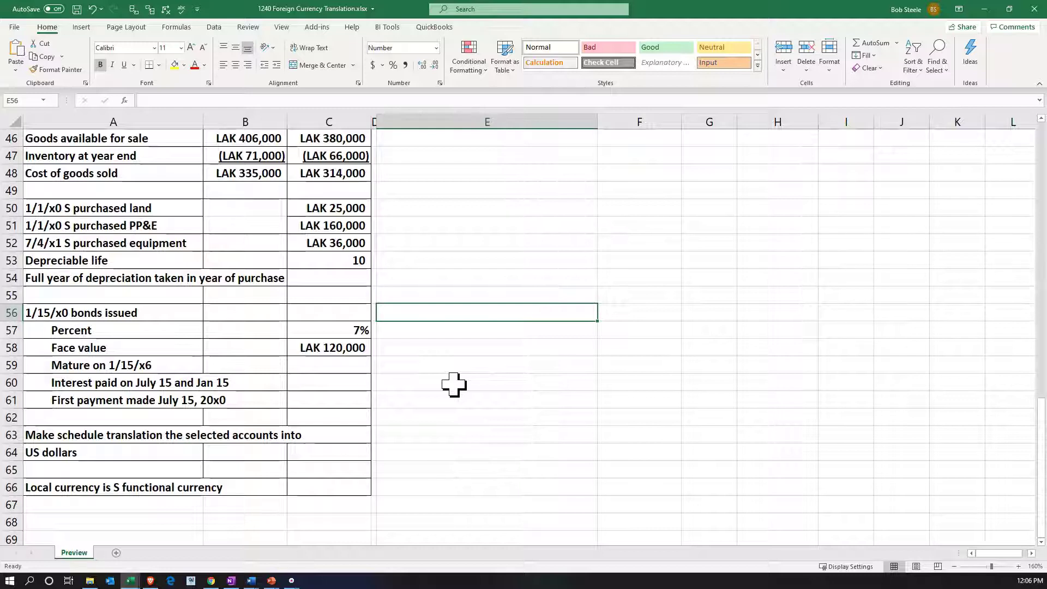
{"action": "scroll", "coordinate": [454, 384], "scroll_direction": "up", "scroll_amount": 3}
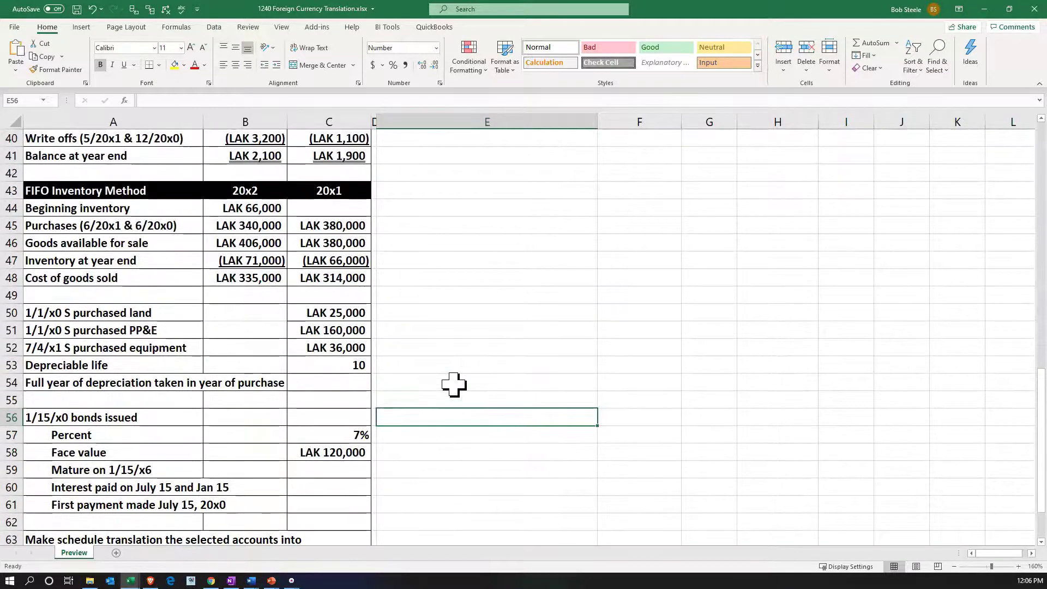
{"action": "scroll", "coordinate": [454, 385], "scroll_direction": "down", "scroll_amount": 3}
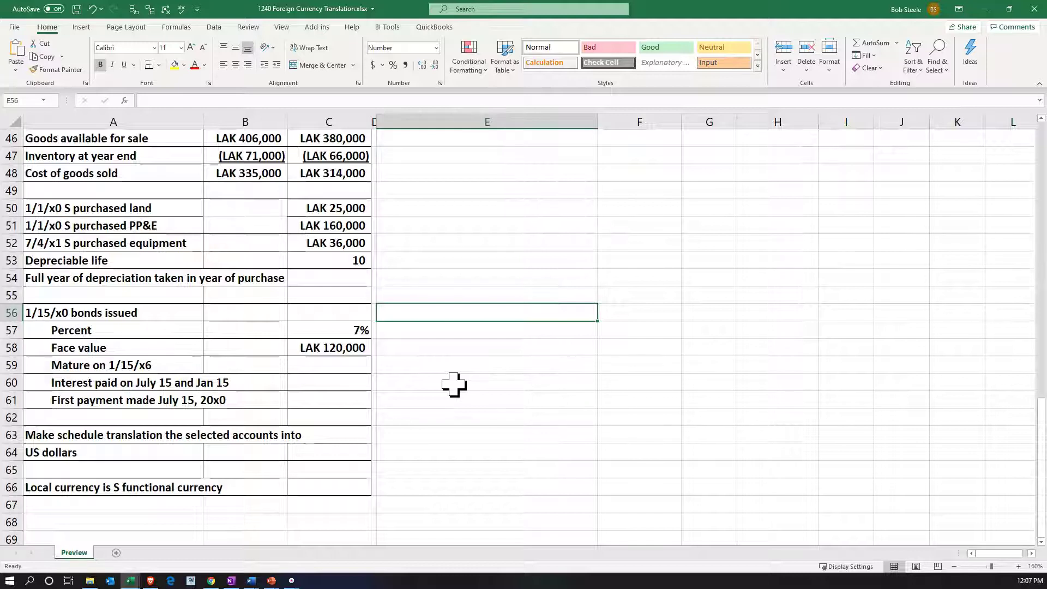
{"action": "scroll", "coordinate": [453, 385], "scroll_direction": "up", "scroll_amount": 11}
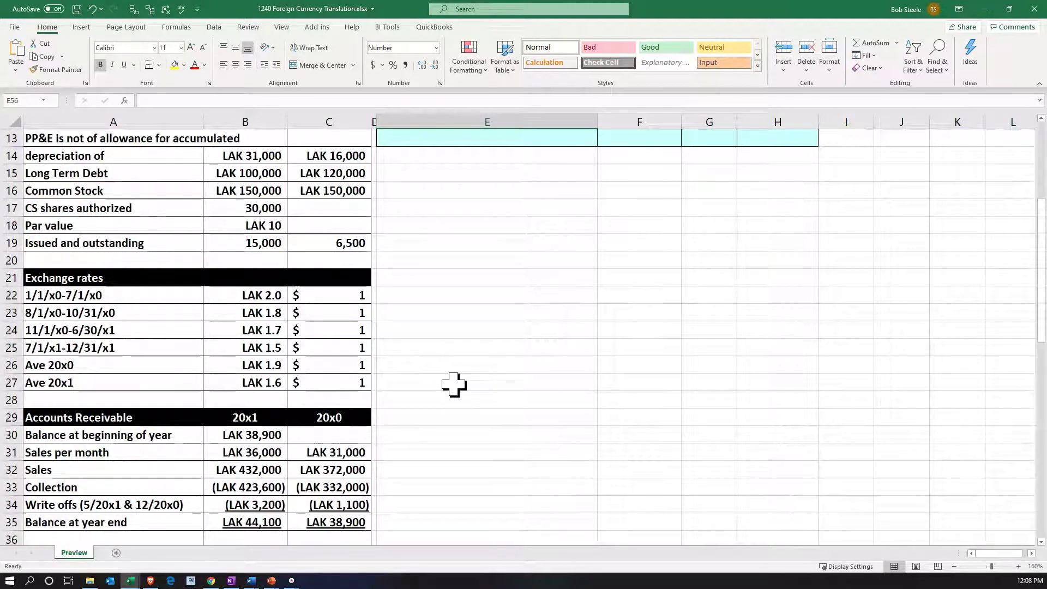
{"action": "left_click", "coordinate": [137, 583]}
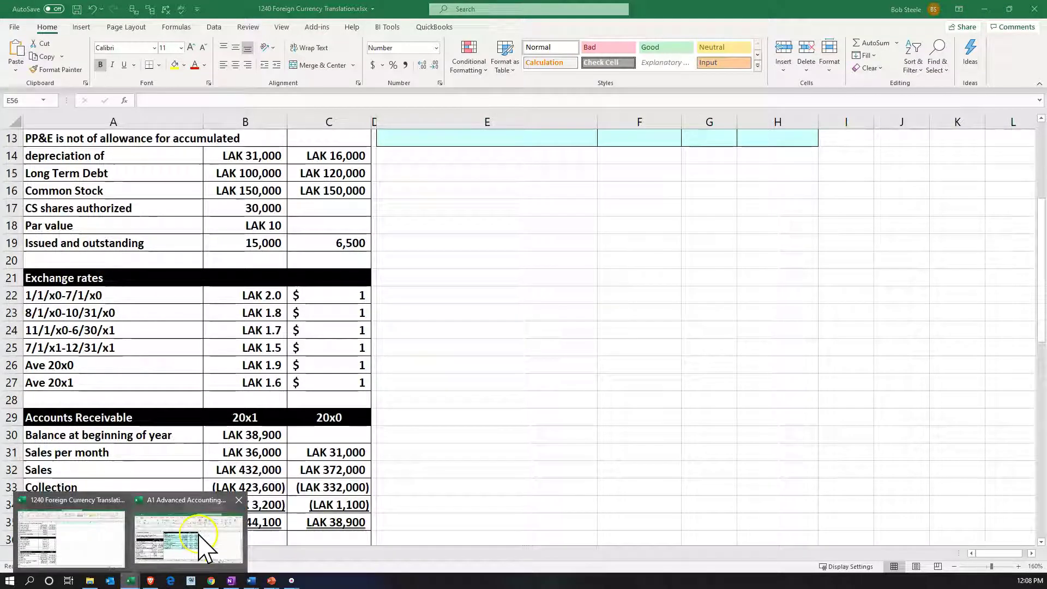
{"action": "mouse_move", "coordinate": [200, 535]}
{"action": "mouse_move", "coordinate": [94, 542]}
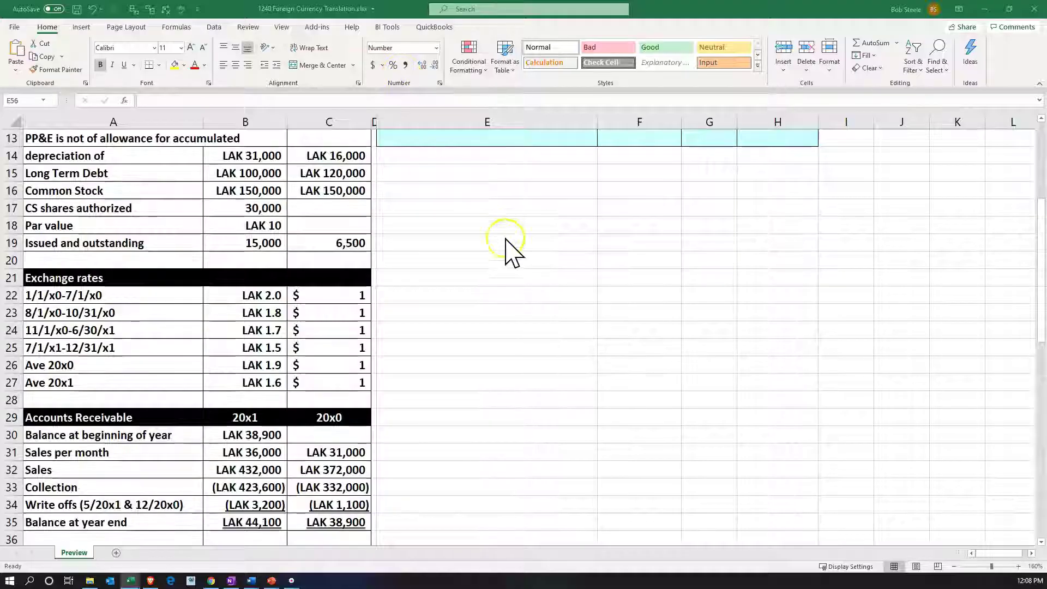
- Link cell E3 under the 12/31/x0 heading to the Accounts Receivable label with the formula =A8
{"action": "left_click", "coordinate": [455, 173]}
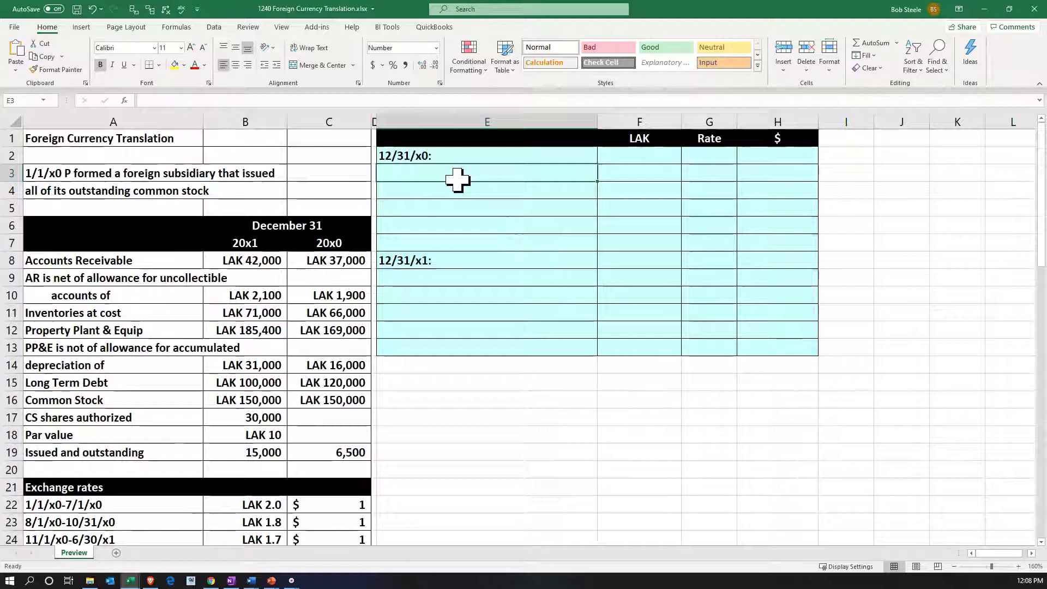
{"action": "type", "text": "="}
{"action": "key", "text": "Left"}
{"action": "key", "text": "Left"}
{"action": "key", "text": "Left"}
{"action": "key", "text": "Left"}
{"action": "key", "text": "Down"}
{"action": "key", "text": "Down"}
{"action": "key", "text": "Down"}
{"action": "key", "text": "Down"}
{"action": "key", "text": "Down"}
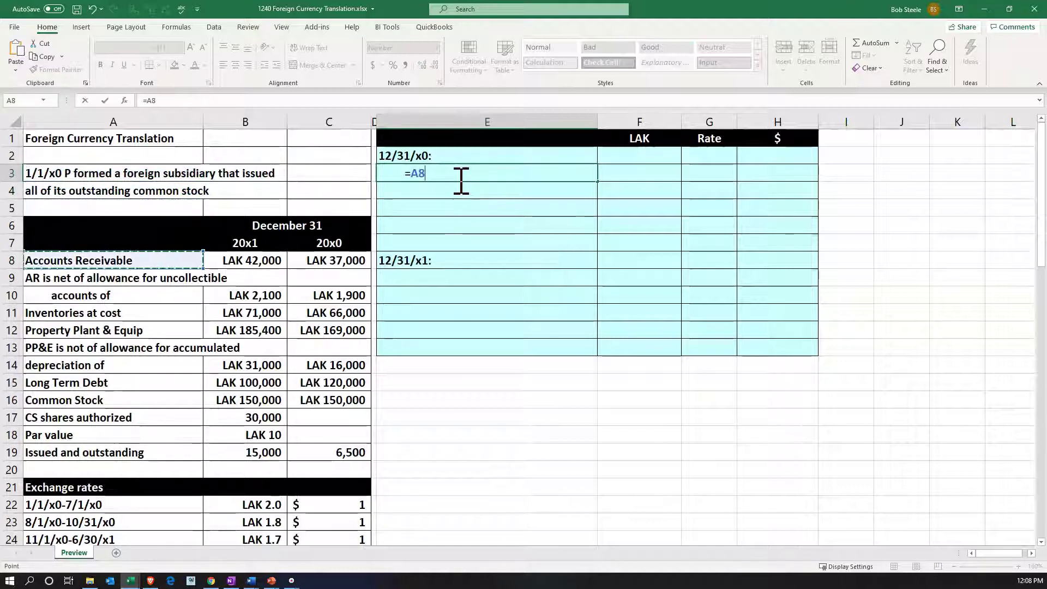
{"action": "key", "text": "Return"}
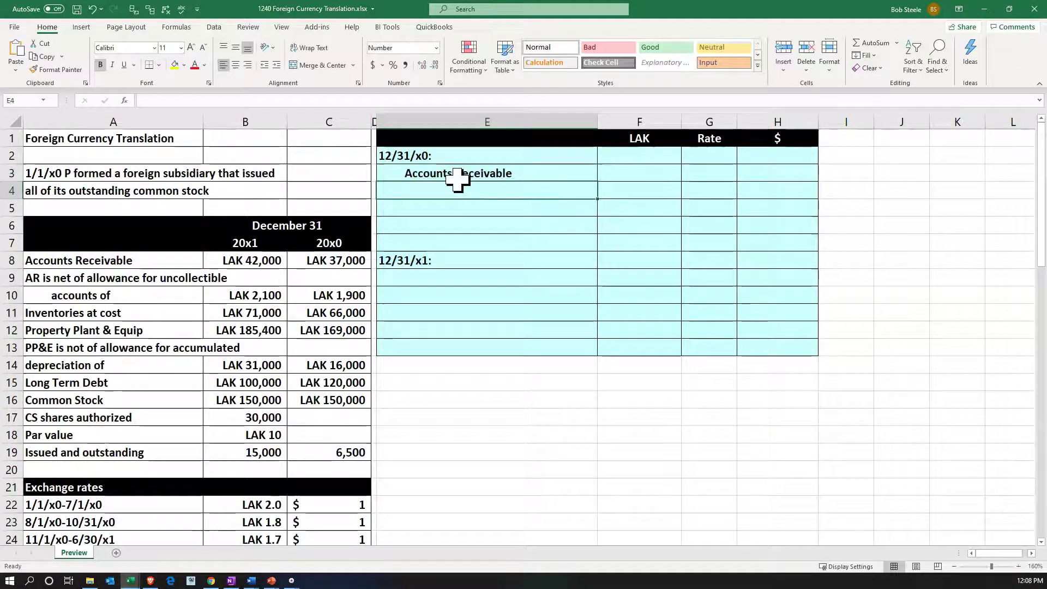
- Link the LAK amount in F3 to the 20x0 accounts receivable balance with the formula =C8
{"action": "key", "text": "Right"}
{"action": "key", "text": "Right"}
{"action": "key", "text": "Up"}
{"action": "key", "text": "Left"}
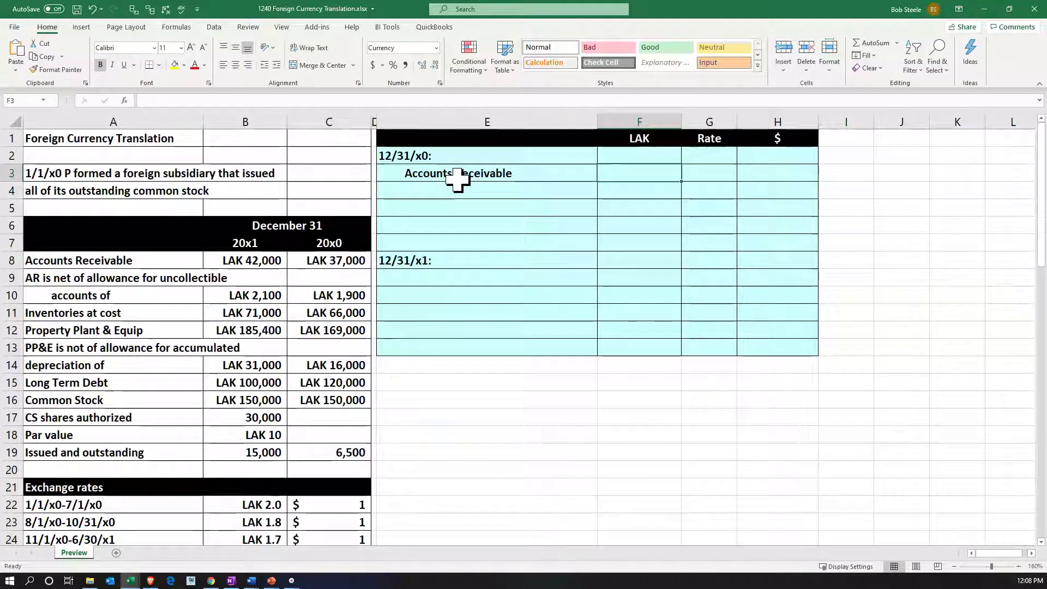
{"action": "type", "text": "="}
{"action": "key", "text": "Left"}
{"action": "key", "text": "Left"}
{"action": "key", "text": "Down"}
{"action": "key", "text": "Down"}
{"action": "key", "text": "Down"}
{"action": "key", "text": "Down"}
{"action": "key", "text": "Down"}
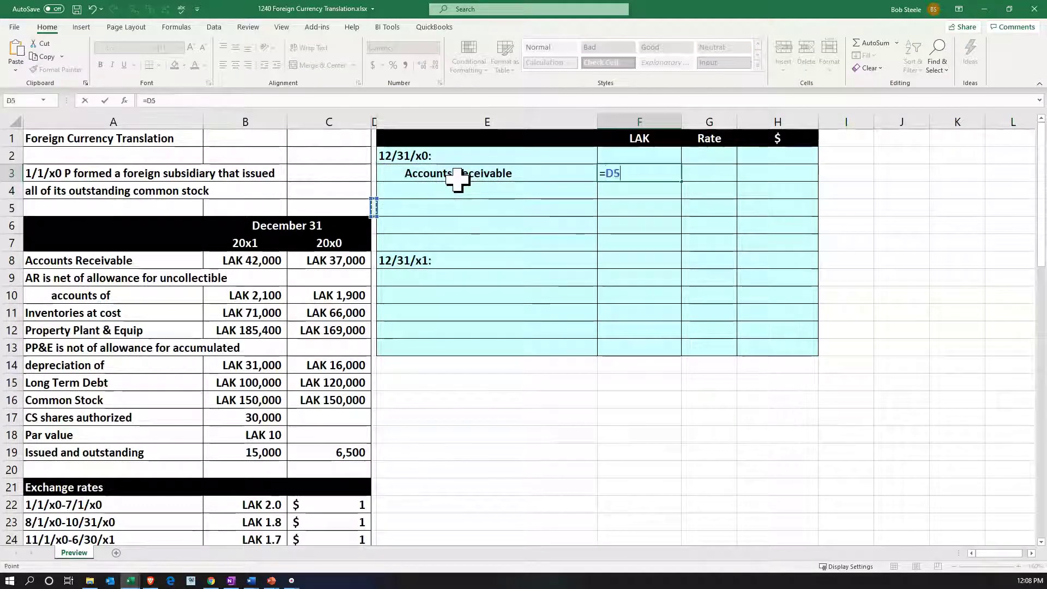
{"action": "key", "text": "Left"}
{"action": "key", "text": "Return"}
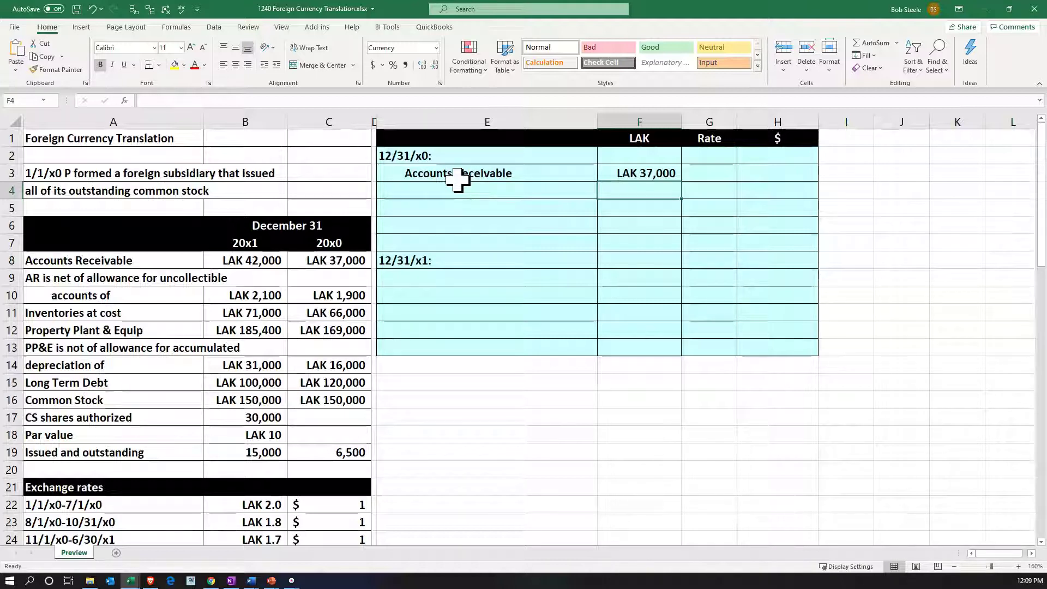
- Link the accounts receivable rate in G3 to the 11/1/x0-6/30/x1 exchange rate with the formula =B24
{"action": "key", "text": "Right"}
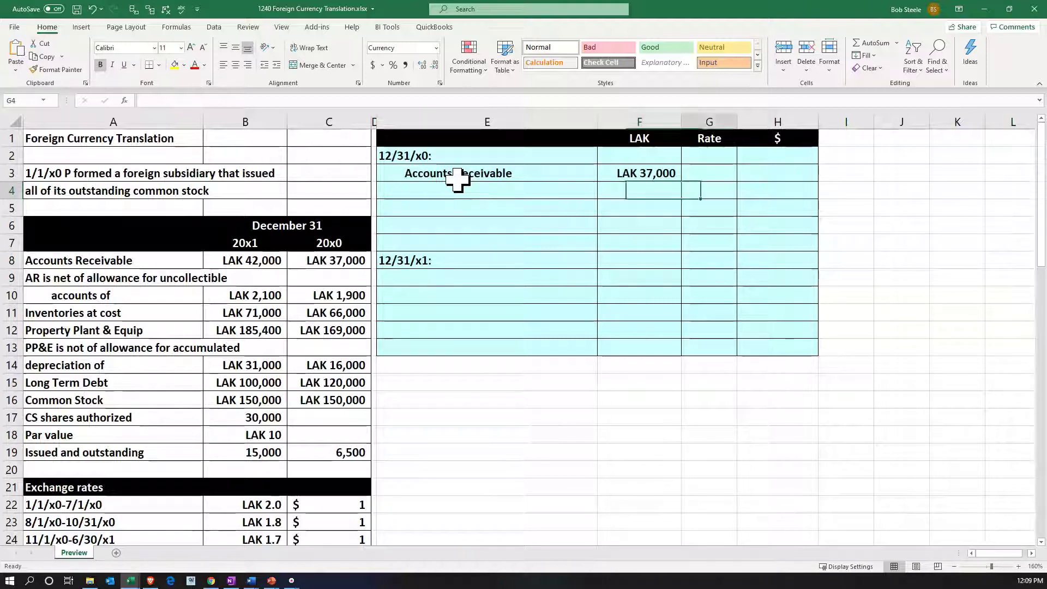
{"action": "key", "text": "Up"}
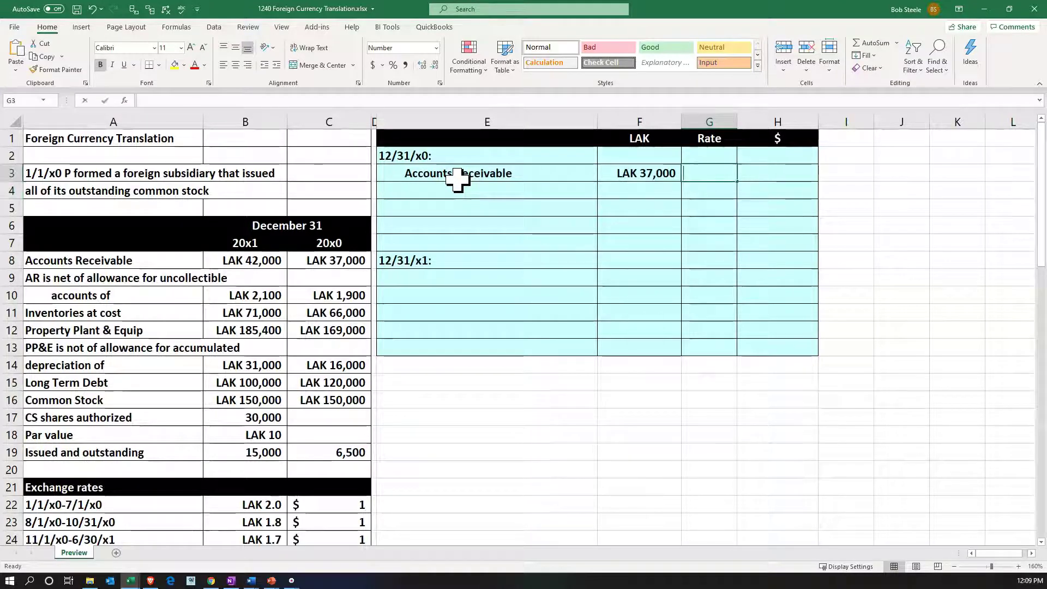
{"action": "type", "text": "="}
{"action": "key", "text": "Down"}
{"action": "key", "text": "Down"}
{"action": "key", "text": "Down"}
{"action": "key", "text": "Down"}
{"action": "key", "text": "Down"}
{"action": "key", "text": "Down"}
{"action": "key", "text": "Down"}
{"action": "key", "text": "Down"}
{"action": "key", "text": "Down"}
{"action": "key", "text": "Down"}
{"action": "key", "text": "Down"}
{"action": "key", "text": "Down"}
{"action": "key", "text": "Down"}
{"action": "key", "text": "Down"}
{"action": "key", "text": "Down"}
{"action": "key", "text": "Down"}
{"action": "key", "text": "Down"}
{"action": "key", "text": "Down"}
{"action": "key", "text": "Down"}
{"action": "key", "text": "Down"}
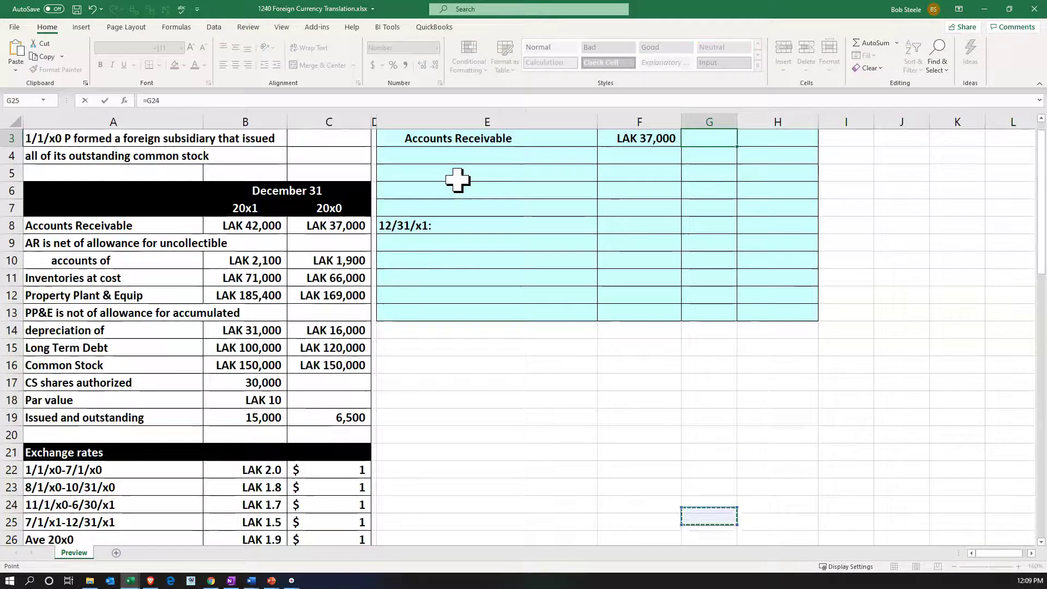
{"action": "key", "text": "Down"}
{"action": "key", "text": "Down"}
{"action": "key", "text": "Down"}
{"action": "key", "text": "Down"}
{"action": "key", "text": "Down"}
{"action": "key", "text": "Down"}
{"action": "key", "text": "Down"}
{"action": "key", "text": "Left"}
{"action": "key", "text": "Left"}
{"action": "key", "text": "Left"}
{"action": "key", "text": "Left"}
{"action": "key", "text": "Left"}
{"action": "key", "text": "Left"}
{"action": "key", "text": "Up"}
{"action": "key", "text": "Up"}
{"action": "key", "text": "Up"}
{"action": "key", "text": "Up"}
{"action": "key", "text": "Up"}
{"action": "key", "text": "Up"}
{"action": "key", "text": "Up"}
{"action": "key", "text": "Up"}
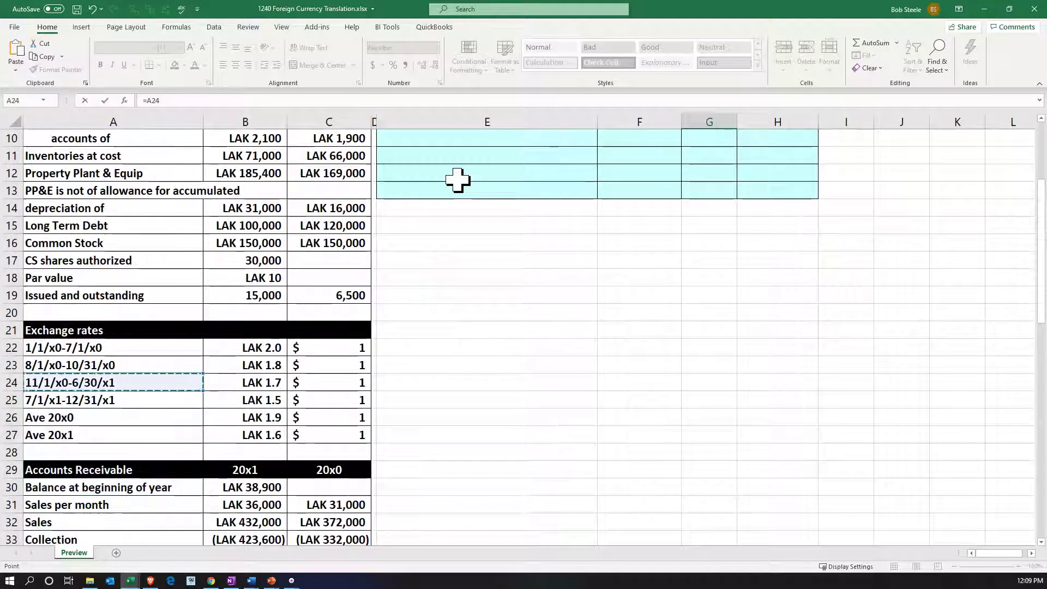
{"action": "key", "text": "Right"}
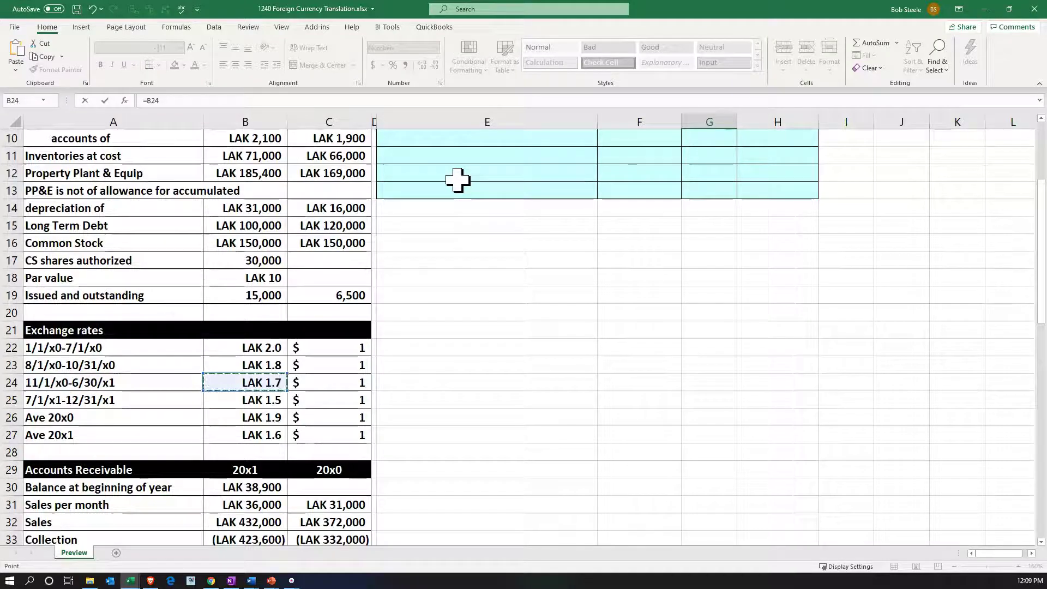
{"action": "key", "text": "Return"}
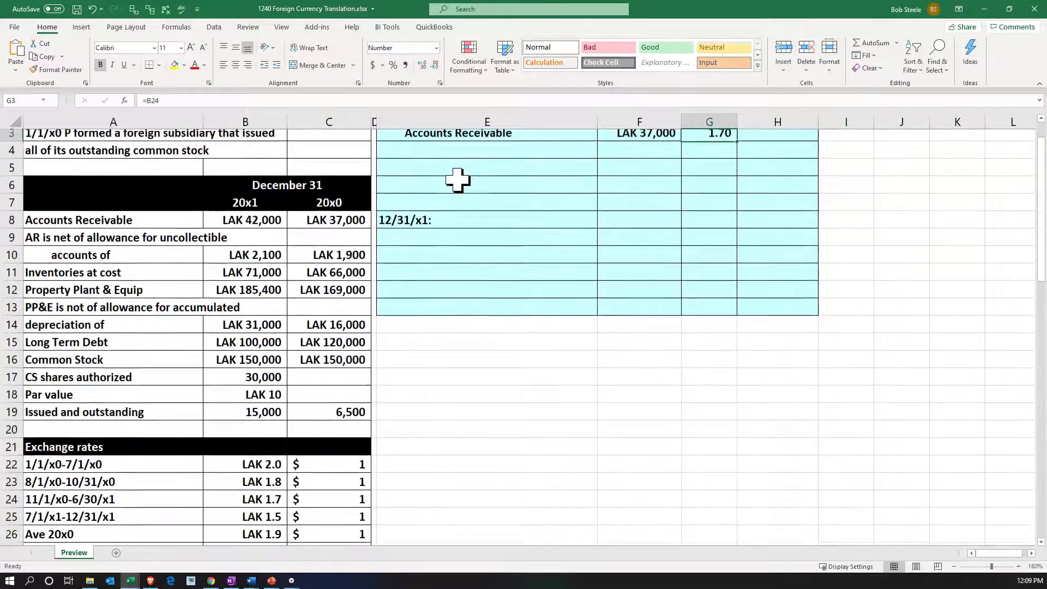
- Translate the 20x0 accounts receivable into dollars in H3 with the formula =F3/G3
{"action": "key", "text": "Down"}
{"action": "key", "text": "Down"}
{"action": "key", "text": "Right"}
{"action": "type", "text": "="}
{"action": "key", "text": "Left"}
{"action": "key", "text": "Left"}
{"action": "type", "text": "/"}
{"action": "key", "text": "Left"}
{"action": "key", "text": "Return"}
- Link cell E4 under the 12/31/x0 heading to the Inventories at cost label with the formula =A11
{"action": "key", "text": "Left"}
{"action": "key", "text": "Left"}
{"action": "key", "text": "Left"}
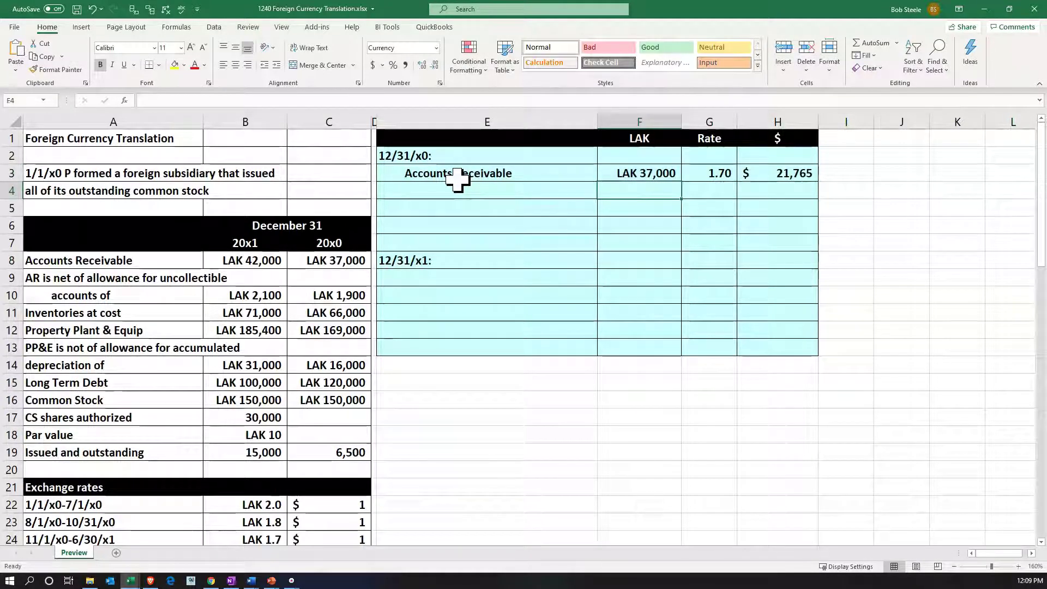
{"action": "type", "text": "="}
{"action": "key", "text": "Left"}
{"action": "key", "text": "Left"}
{"action": "key", "text": "Left"}
{"action": "key", "text": "Down"}
{"action": "key", "text": "Down"}
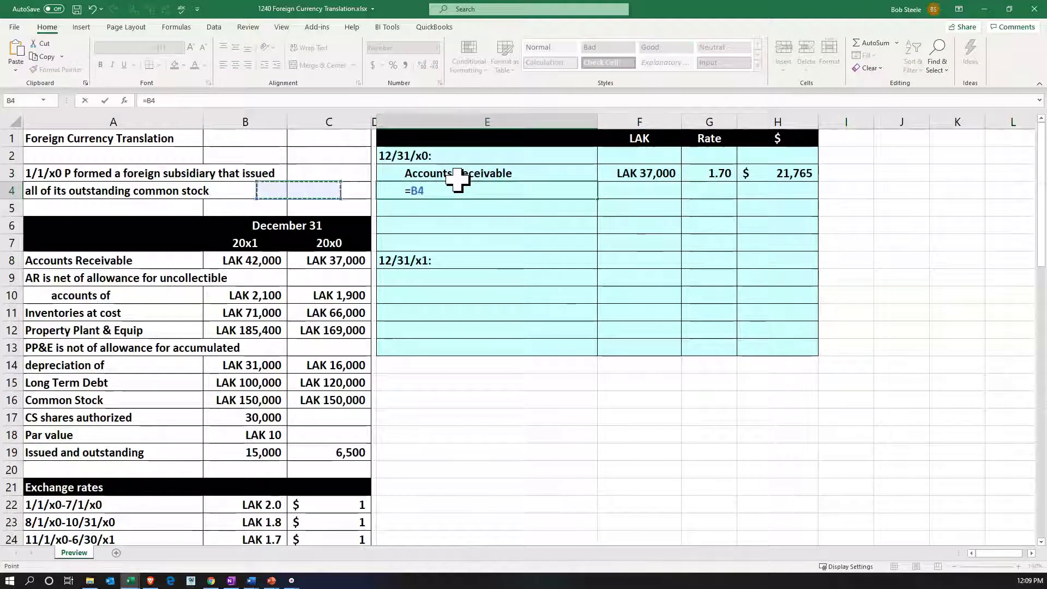
{"action": "key", "text": "Down"}
{"action": "key", "text": "Down"}
{"action": "key", "text": "Down"}
{"action": "key", "text": "Down"}
{"action": "key", "text": "Left"}
{"action": "key", "text": "Down"}
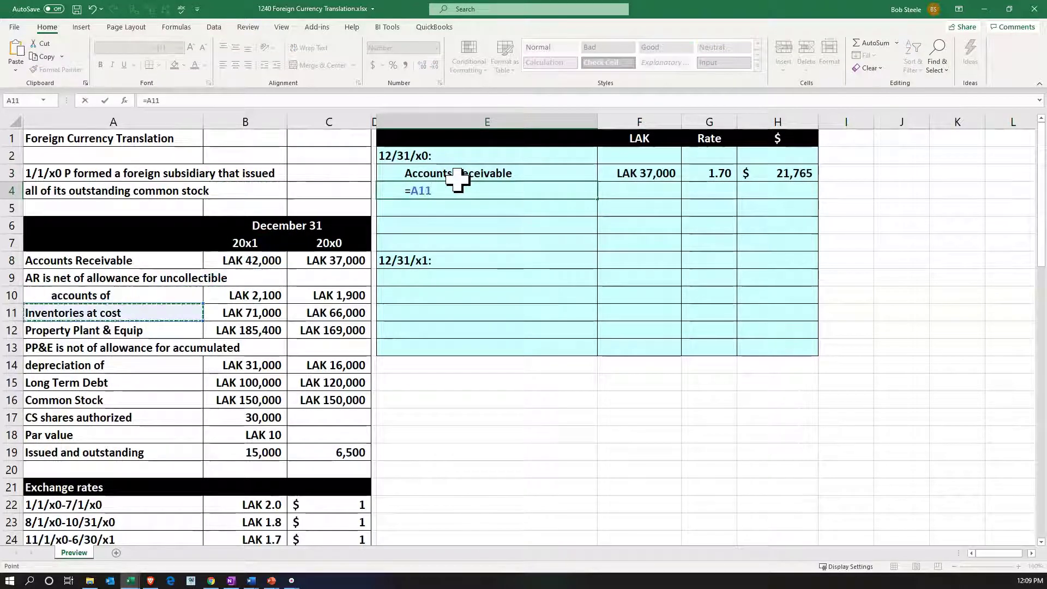
{"action": "key", "text": "Return"}
- Link the LAK amount in F4 to the 20x0 inventories at cost balance with the formula =C11
{"action": "key", "text": "Right"}
{"action": "key", "text": "Up"}
{"action": "type", "text": "="}
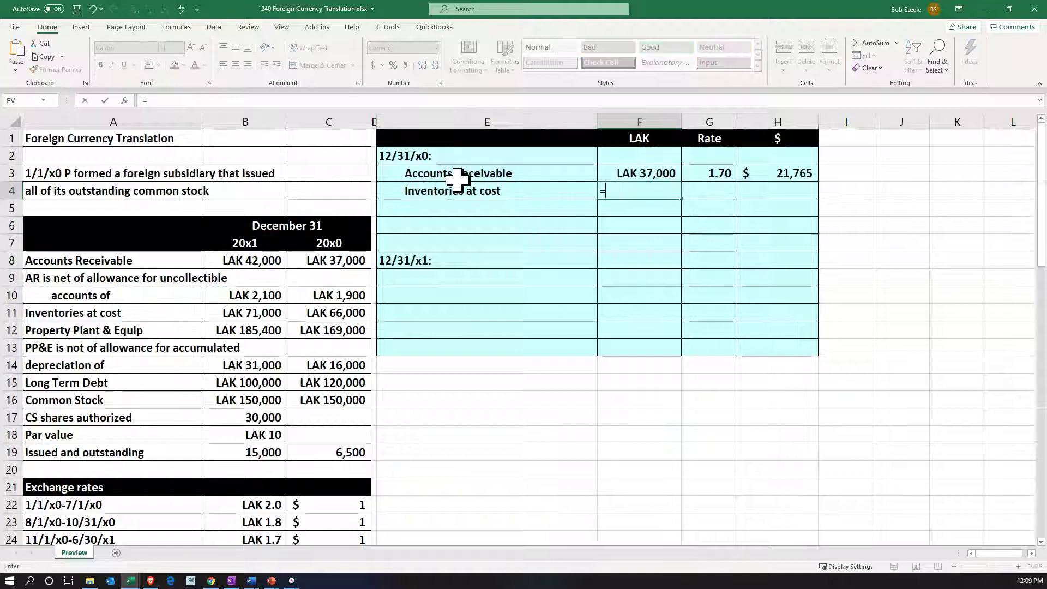
{"action": "key", "text": "Left"}
{"action": "key", "text": "Left"}
{"action": "key", "text": "Down"}
{"action": "key", "text": "Down"}
{"action": "key", "text": "Down"}
{"action": "key", "text": "Down"}
{"action": "key", "text": "Down"}
{"action": "key", "text": "Down"}
{"action": "key", "text": "Down"}
{"action": "key", "text": "Left"}
{"action": "key", "text": "Return"}
- Link the inventories rate in G4 to the 11/1/x0-6/30/x1 exchange rate with the formula =B24
{"action": "key", "text": "Right"}
{"action": "key", "text": "Up"}
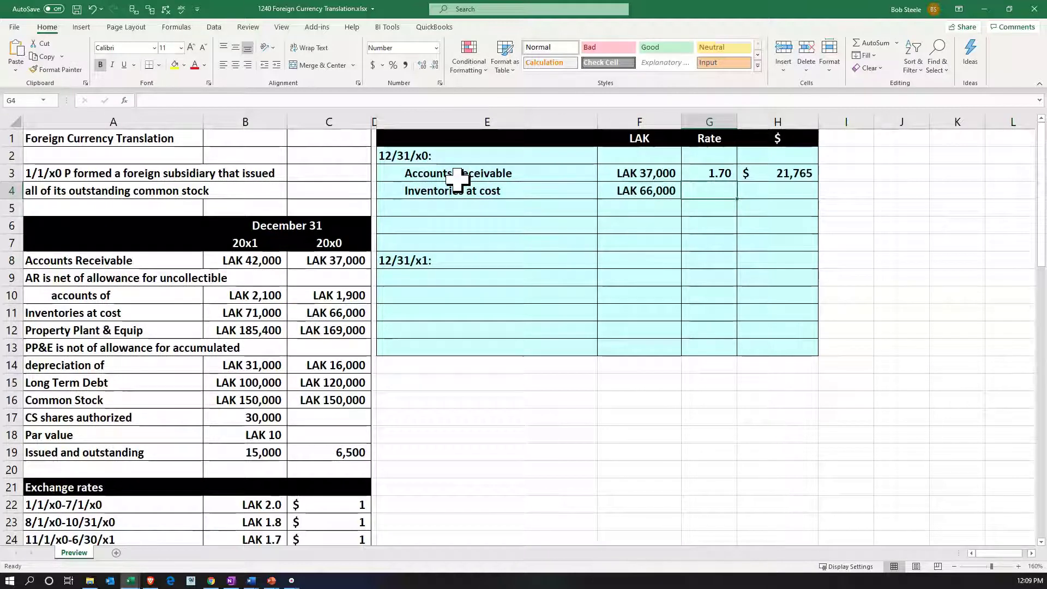
{"action": "type", "text": "="}
{"action": "key", "text": "Down"}
{"action": "key", "text": "Down"}
{"action": "key", "text": "Down"}
{"action": "key", "text": "Down"}
{"action": "key", "text": "Down"}
{"action": "key", "text": "Down"}
{"action": "key", "text": "Down"}
{"action": "key", "text": "Down"}
{"action": "key", "text": "Down"}
{"action": "key", "text": "Down"}
{"action": "key", "text": "Down"}
{"action": "key", "text": "Down"}
{"action": "key", "text": "Down"}
{"action": "key", "text": "Down"}
{"action": "key", "text": "Down"}
{"action": "key", "text": "Down"}
{"action": "key", "text": "Down"}
{"action": "key", "text": "Down"}
{"action": "key", "text": "Down"}
{"action": "key", "text": "Down"}
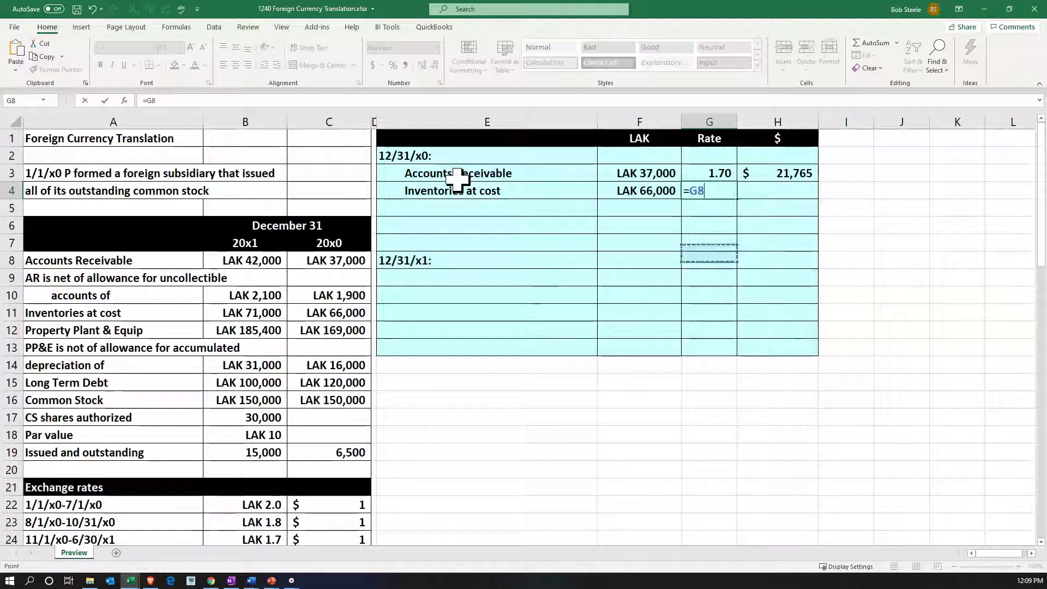
{"action": "key", "text": "Down"}
{"action": "key", "text": "Down"}
{"action": "key", "text": "Down"}
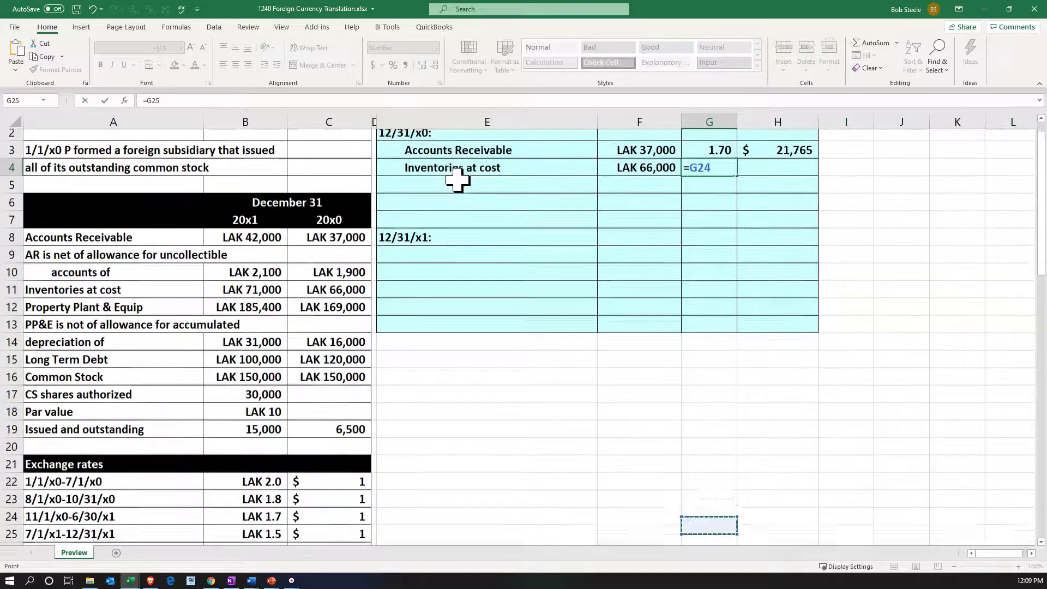
{"action": "key", "text": "Down"}
{"action": "key", "text": "Down"}
{"action": "key", "text": "Down"}
{"action": "key", "text": "Left"}
{"action": "key", "text": "Left"}
{"action": "key", "text": "Left"}
{"action": "key", "text": "Left"}
{"action": "key", "text": "Left"}
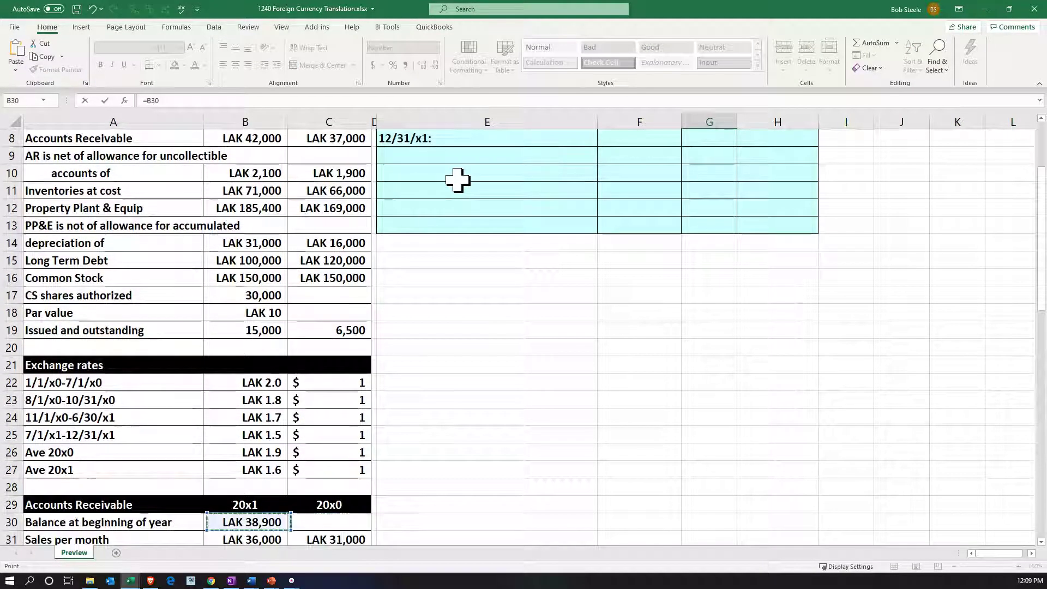
{"action": "key", "text": "Left"}
{"action": "key", "text": "Up"}
{"action": "key", "text": "Up"}
{"action": "key", "text": "Up"}
{"action": "key", "text": "Up"}
{"action": "key", "text": "Up"}
{"action": "key", "text": "Up"}
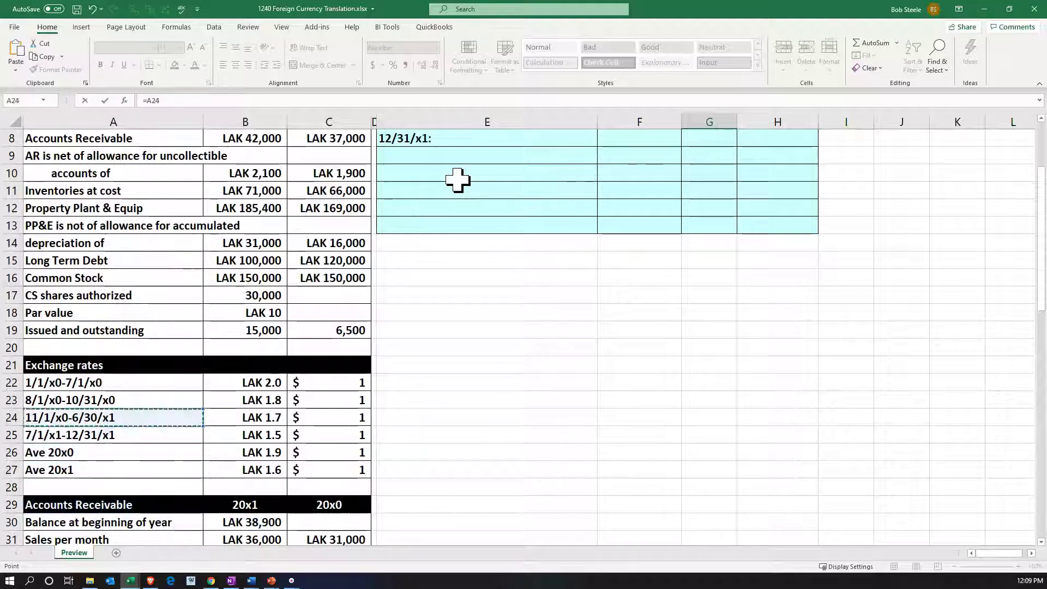
{"action": "key", "text": "Right"}
{"action": "key", "text": "ctrl+Return"}
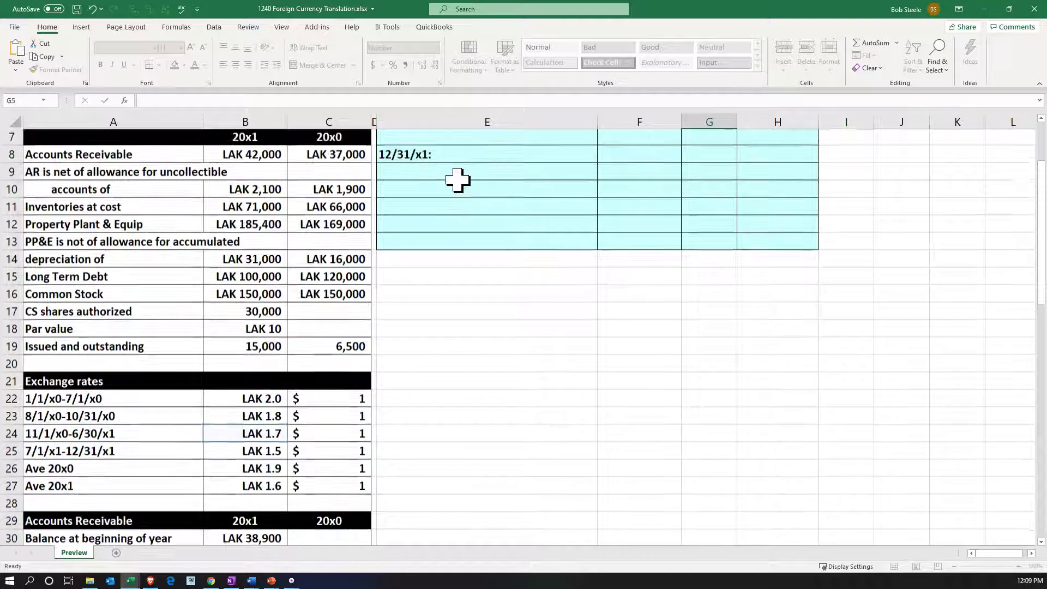
- Translate the 20x0 inventories at cost into dollars in H4 with the formula =F4/G4, and recheck the accounts receivable formulas above
{"action": "key", "text": "Right"}
{"action": "key", "text": "Down"}
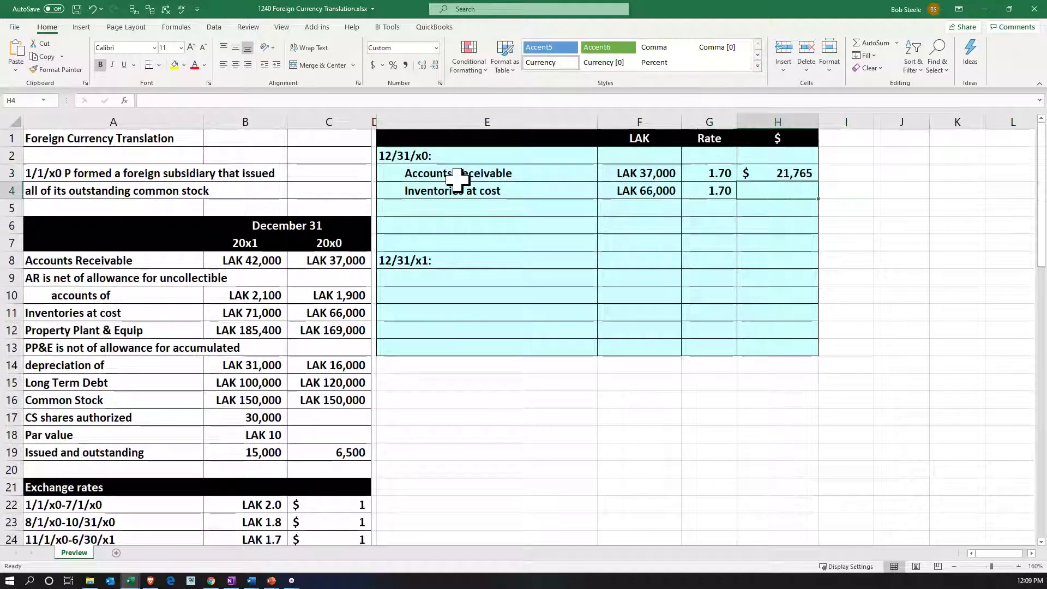
{"action": "type", "text": "="}
{"action": "key", "text": "Left"}
{"action": "key", "text": "Left"}
{"action": "type", "text": "/"}
{"action": "key", "text": "Left"}
{"action": "key", "text": "Return"}
{"action": "key", "text": "Up"}
{"action": "key", "text": "Up"}
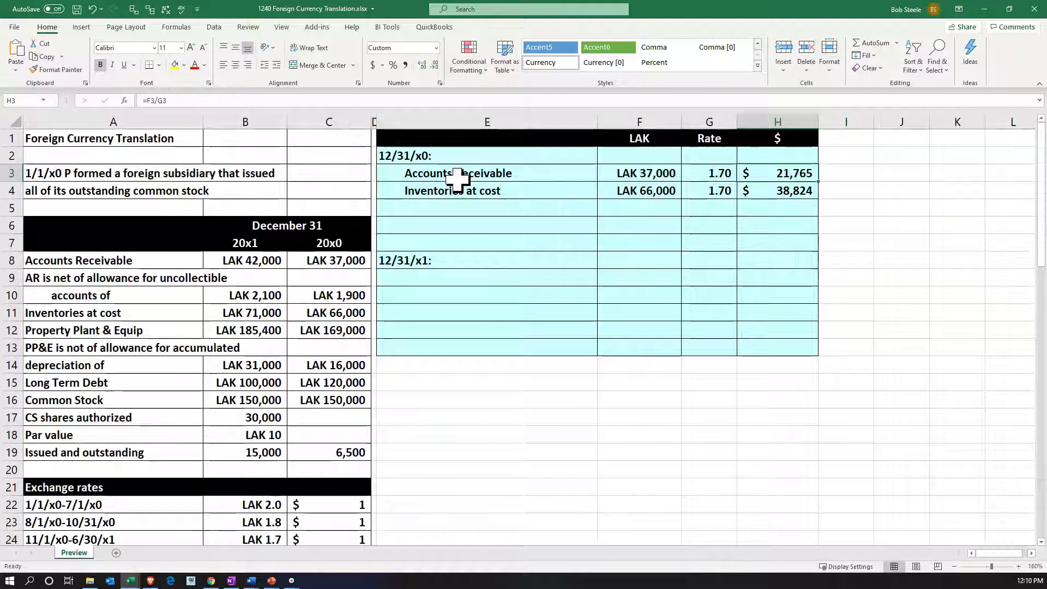
{"action": "key", "text": "Left"}
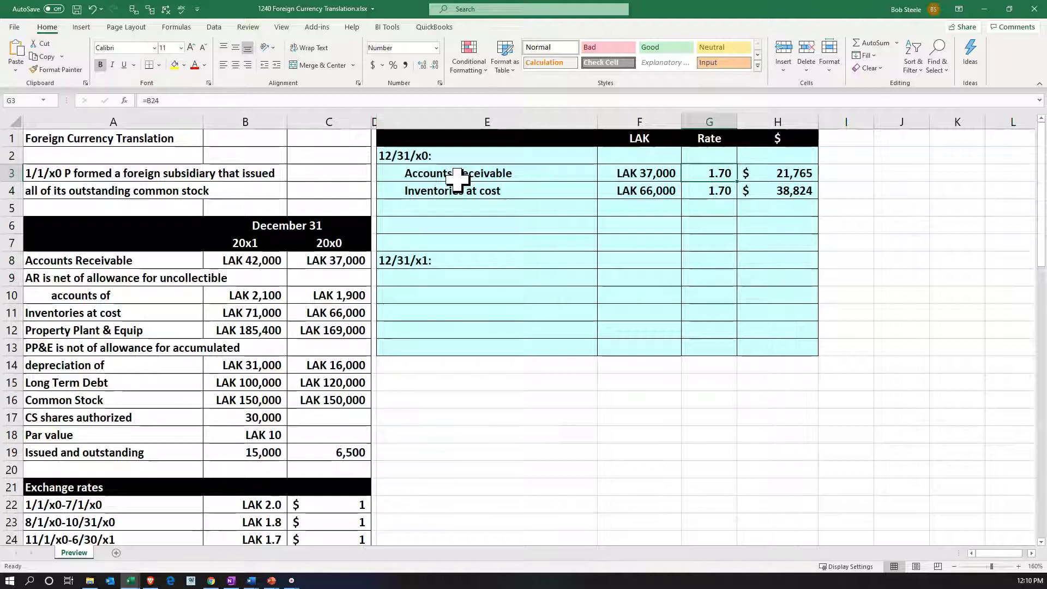
- Link cell E5 under the 12/31/x0 heading to the Property Plant & Equip label with the formula =A12
{"action": "key", "text": "Down"}
{"action": "key", "text": "Down"}
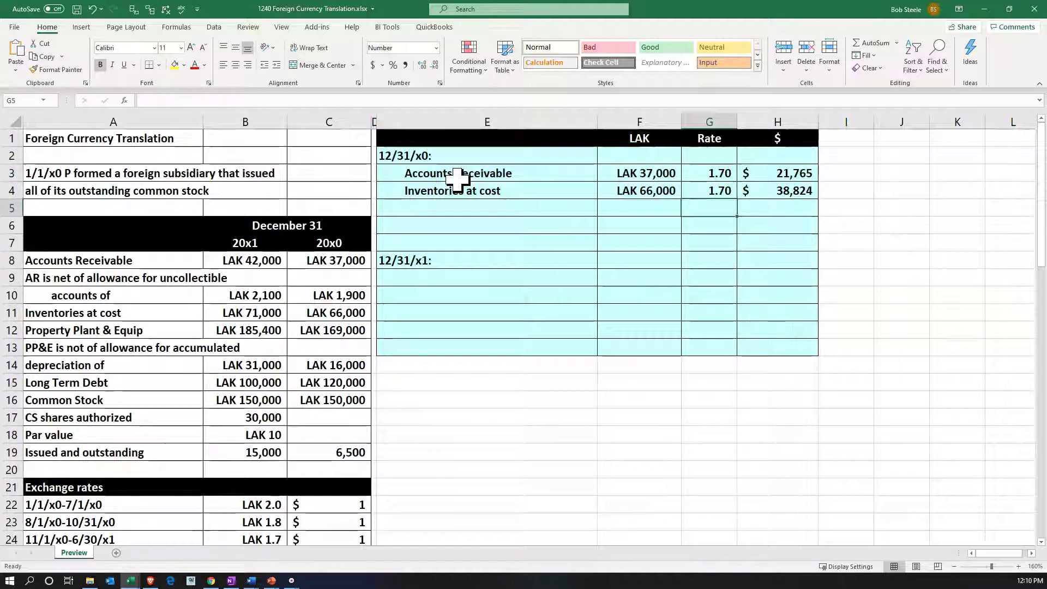
{"action": "key", "text": "Left"}
{"action": "key", "text": "Left"}
{"action": "type", "text": "="}
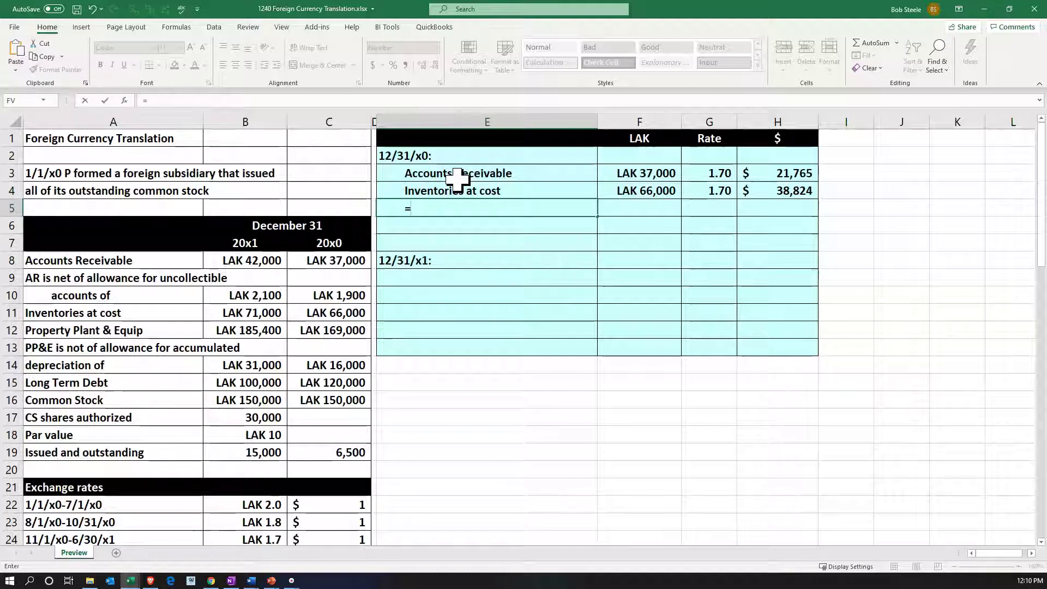
{"action": "key", "text": "Down"}
{"action": "key", "text": "Down"}
{"action": "key", "text": "Down"}
{"action": "key", "text": "Down"}
{"action": "key", "text": "Down"}
{"action": "key", "text": "Down"}
{"action": "key", "text": "Down"}
{"action": "key", "text": "Down"}
{"action": "key", "text": "Down"}
{"action": "key", "text": "Down"}
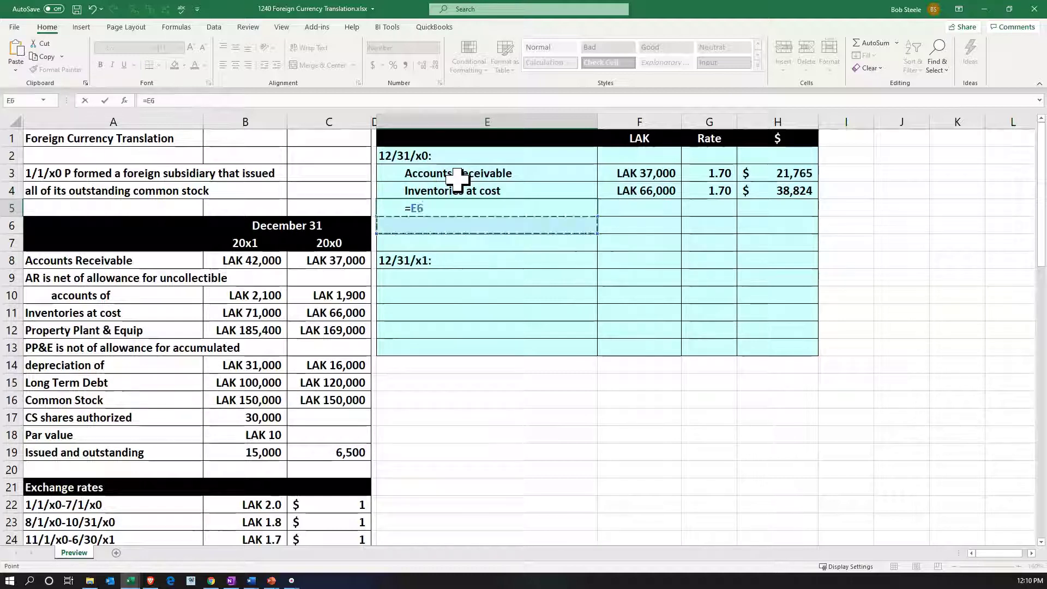
{"action": "key", "text": "Down"}
{"action": "key", "text": "Down"}
{"action": "key", "text": "Down"}
{"action": "key", "text": "Up"}
{"action": "key", "text": "Up"}
{"action": "key", "text": "Up"}
{"action": "key", "text": "Up"}
{"action": "key", "text": "Up"}
{"action": "key", "text": "Up"}
{"action": "key", "text": "Up"}
{"action": "key", "text": "Up"}
{"action": "key", "text": "Up"}
{"action": "key", "text": "Up"}
{"action": "key", "text": "Up"}
{"action": "key", "text": "Left"}
{"action": "key", "text": "Left"}
{"action": "key", "text": "Left"}
{"action": "key", "text": "Left"}
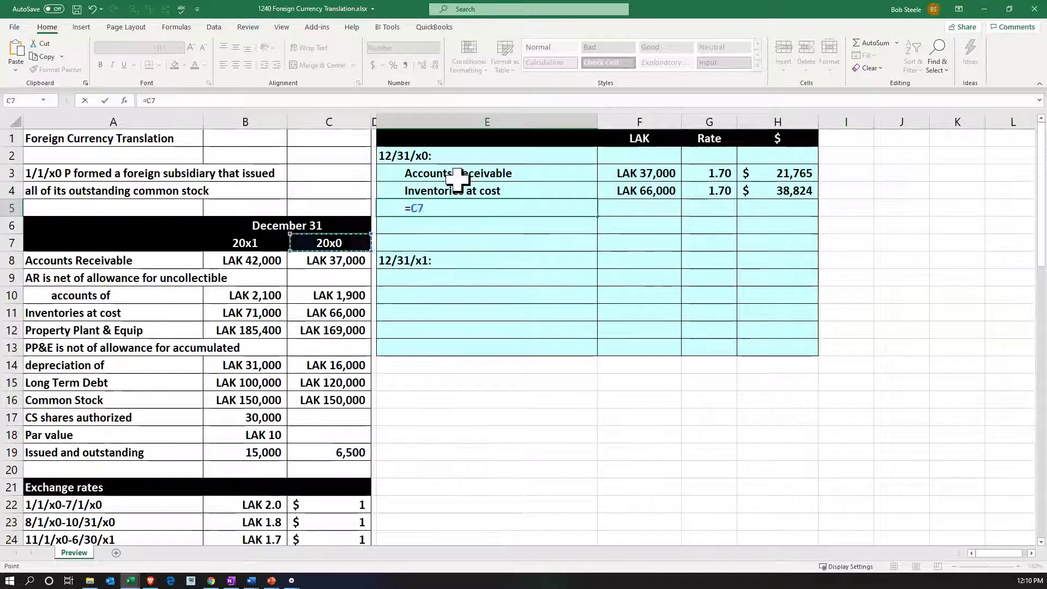
{"action": "key", "text": "Down"}
{"action": "key", "text": "Down"}
{"action": "key", "text": "Down"}
{"action": "key", "text": "Down"}
{"action": "key", "text": "Down"}
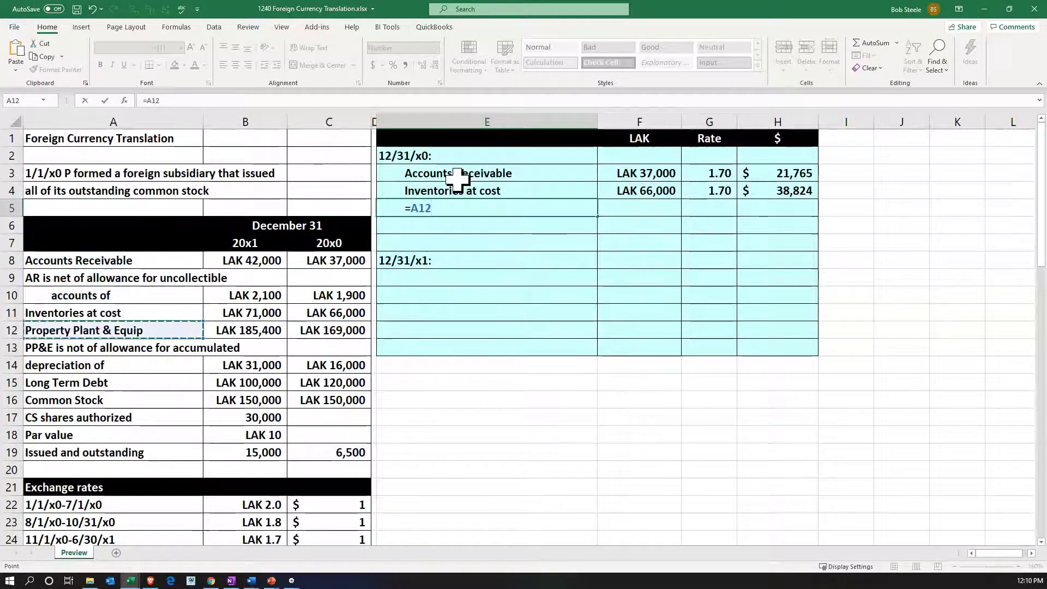
{"action": "key", "text": "Tab"}
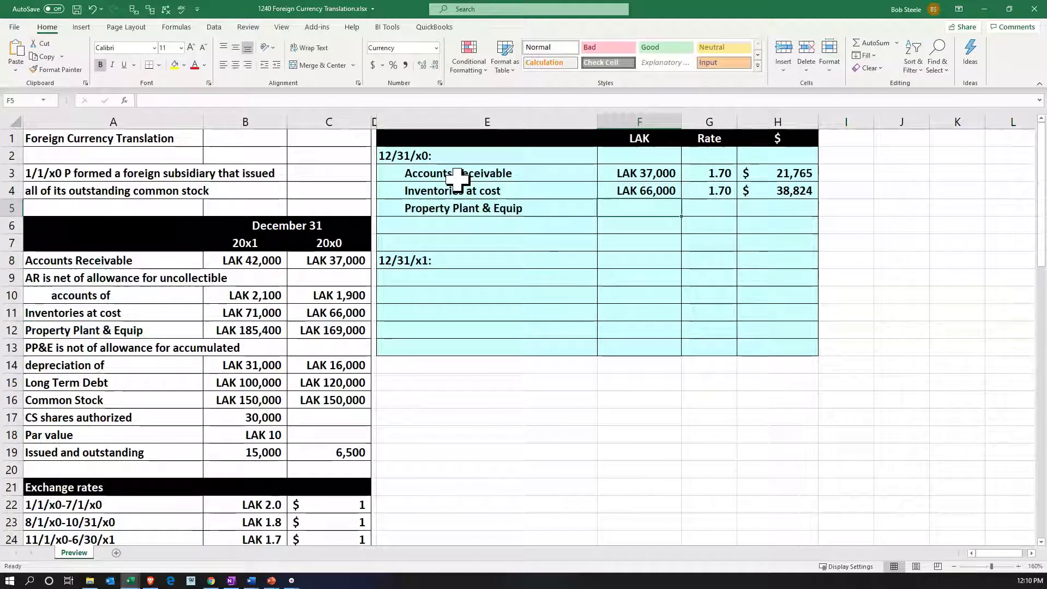
- Link the LAK amount in F5 to the 20x0 Property Plant & Equip balance with the formula =C12
{"action": "type", "text": "="}
{"action": "key", "text": "Left"}
{"action": "key", "text": "Left"}
{"action": "key", "text": "Left"}
{"action": "key", "text": "Down"}
{"action": "key", "text": "Down"}
{"action": "key", "text": "Down"}
{"action": "key", "text": "Down"}
{"action": "key", "text": "Down"}
{"action": "key", "text": "Down"}
{"action": "key", "text": "Down"}
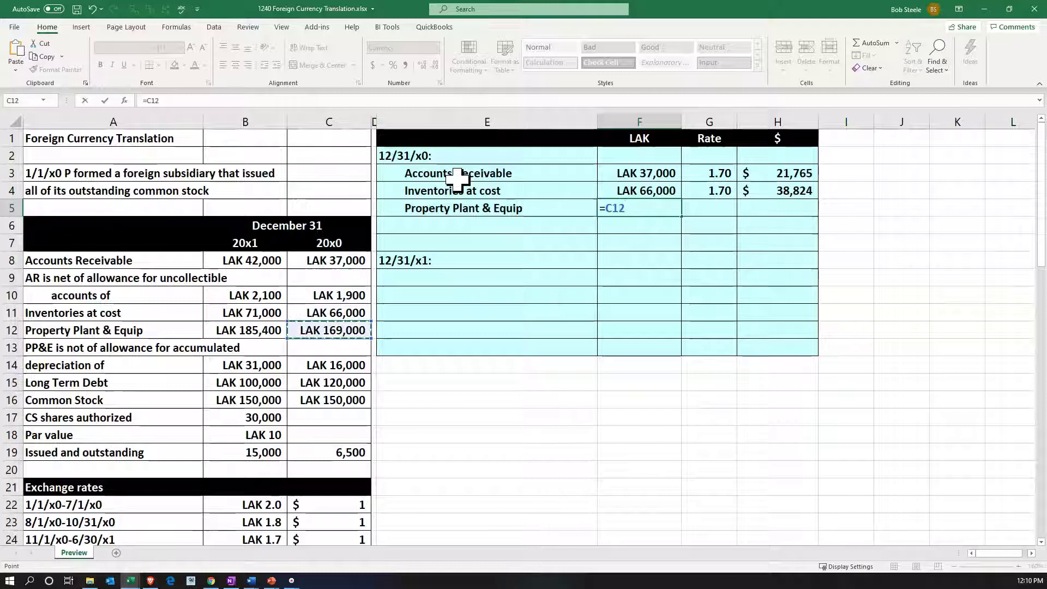
{"action": "key", "text": "Tab"}
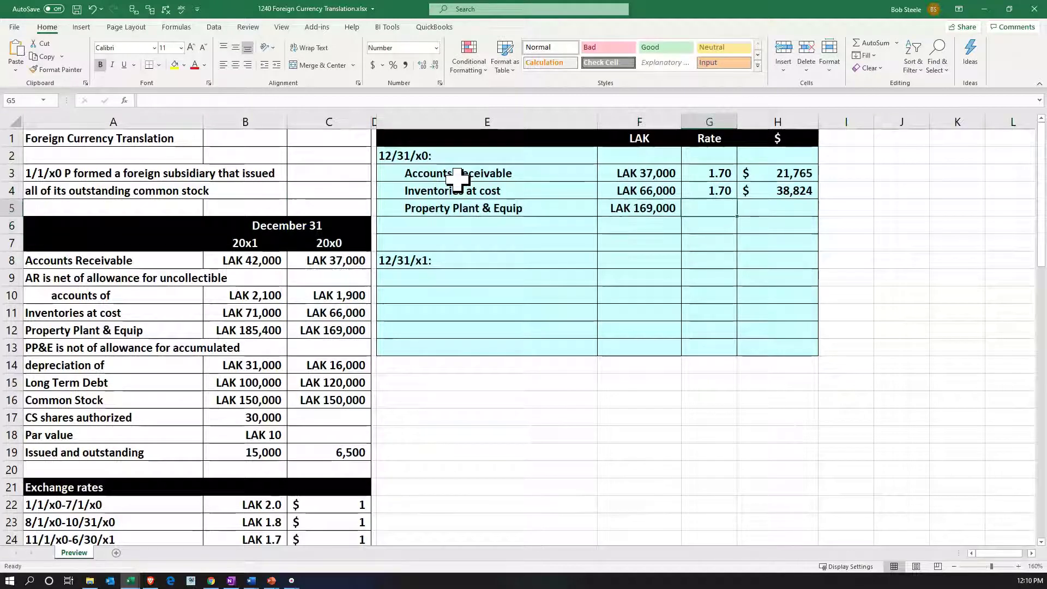
- Link the Property Plant & Equip rate in G5 to the 11/1/x0-6/30/x1 exchange rate with the formula =B24
{"action": "type", "text": "="}
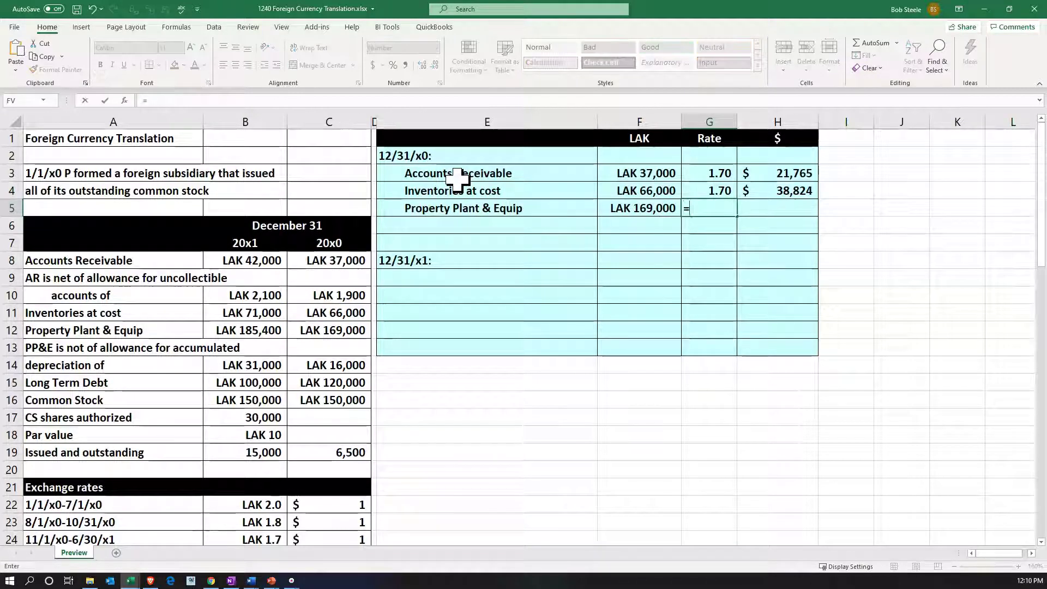
{"action": "key", "text": "Down"}
{"action": "key", "text": "Down"}
{"action": "key", "text": "Down"}
{"action": "key", "text": "Down"}
{"action": "key", "text": "Down"}
{"action": "key", "text": "Down"}
{"action": "key", "text": "Down"}
{"action": "key", "text": "Down"}
{"action": "key", "text": "Down"}
{"action": "key", "text": "Down"}
{"action": "key", "text": "Down"}
{"action": "key", "text": "Down"}
{"action": "key", "text": "Down"}
{"action": "key", "text": "Down"}
{"action": "key", "text": "Down"}
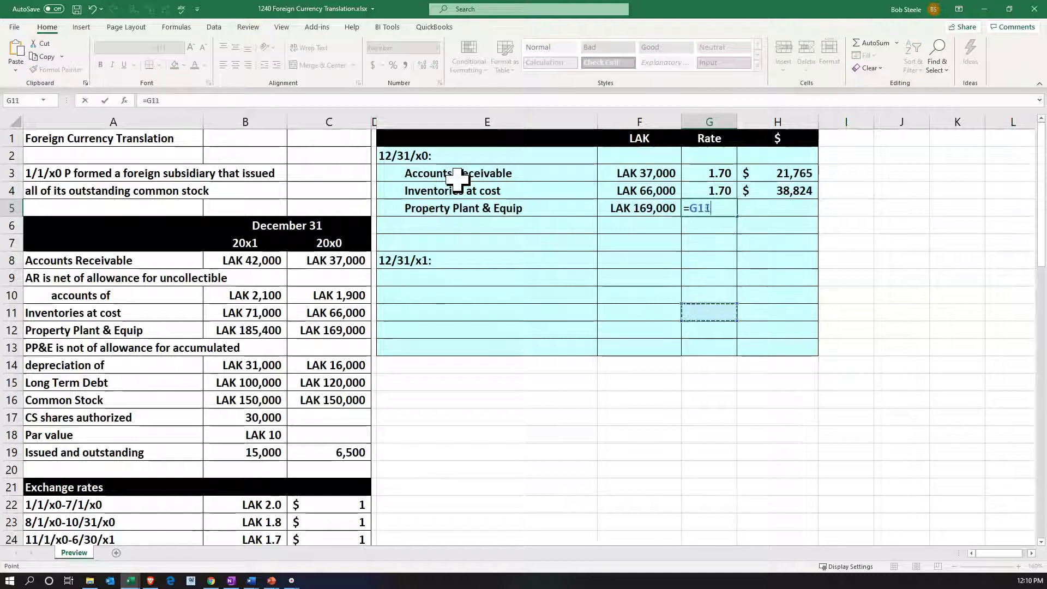
{"action": "key", "text": "Down"}
{"action": "key", "text": "Down"}
{"action": "key", "text": "Down"}
{"action": "key", "text": "Down"}
{"action": "key", "text": "Down"}
{"action": "key", "text": "Down"}
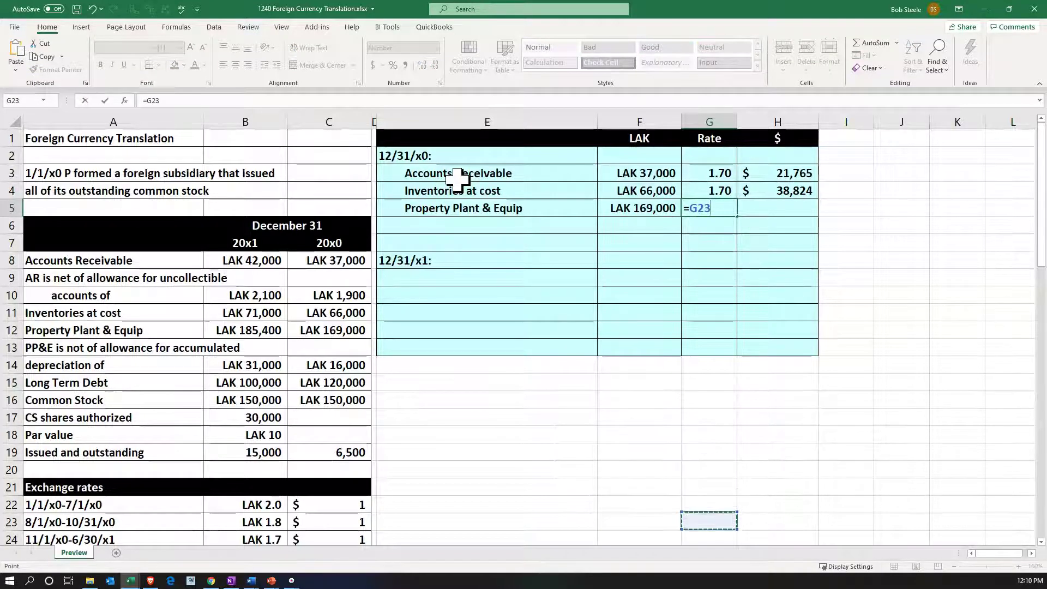
{"action": "key", "text": "Left"}
{"action": "key", "text": "Left"}
{"action": "key", "text": "Left"}
{"action": "key", "text": "Left"}
{"action": "key", "text": "Left"}
{"action": "key", "text": "Up"}
{"action": "key", "text": "Up"}
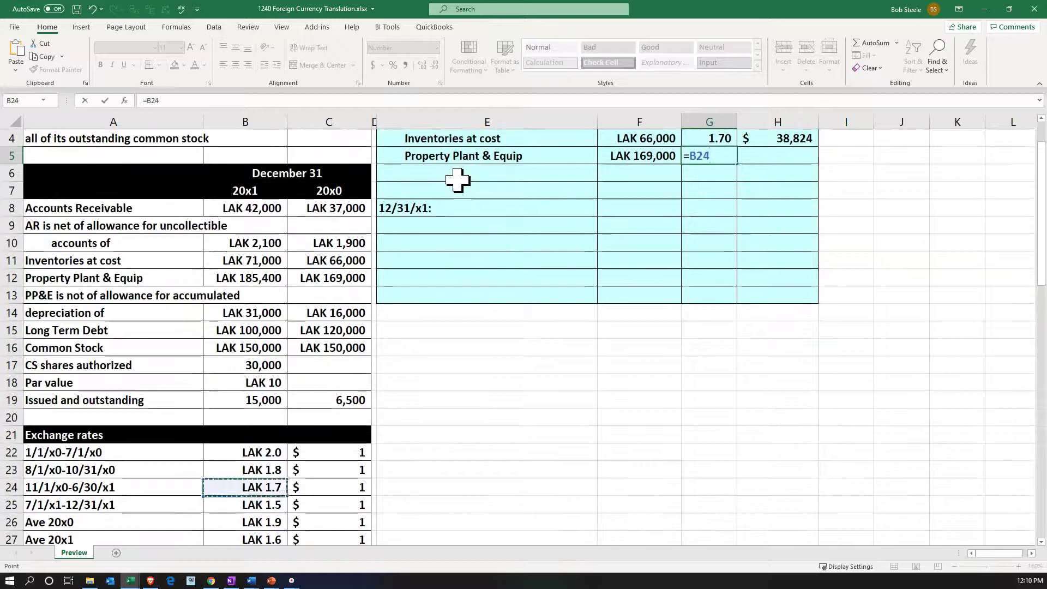
{"action": "key", "text": "Return"}
- Translate the 20x0 Property Plant & Equip balance into dollars in H5 with the formula =F5/G5
{"action": "key", "text": "Up"}
{"action": "key", "text": "Up"}
{"action": "key", "text": "Up"}
{"action": "key", "text": "Up"}
{"action": "key", "text": "Up"}
{"action": "key", "text": "Down"}
{"action": "key", "text": "Down"}
{"action": "key", "text": "Down"}
{"action": "key", "text": "Down"}
{"action": "key", "text": "Right"}
{"action": "type", "text": "="}
{"action": "key", "text": "Left"}
{"action": "type", "text": "/"}
{"action": "key", "text": "Left"}
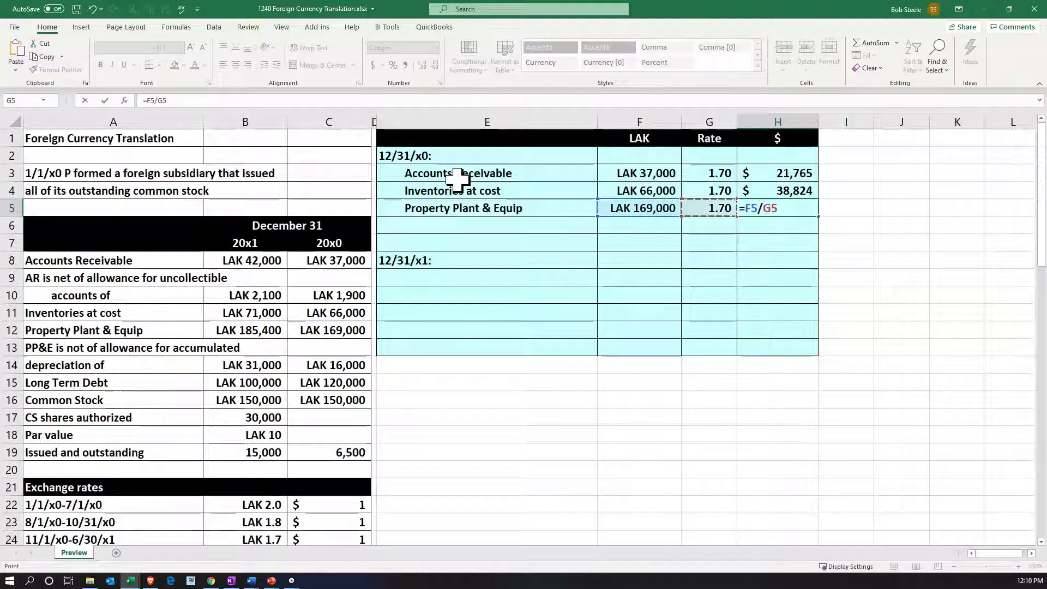
{"action": "key", "text": "Return"}
- Link cell E6 under the 12/31/x0 heading to the Long Term Debt label with the formula =A15
{"action": "key", "text": "Left"}
{"action": "key", "text": "Left"}
{"action": "key", "text": "Left"}
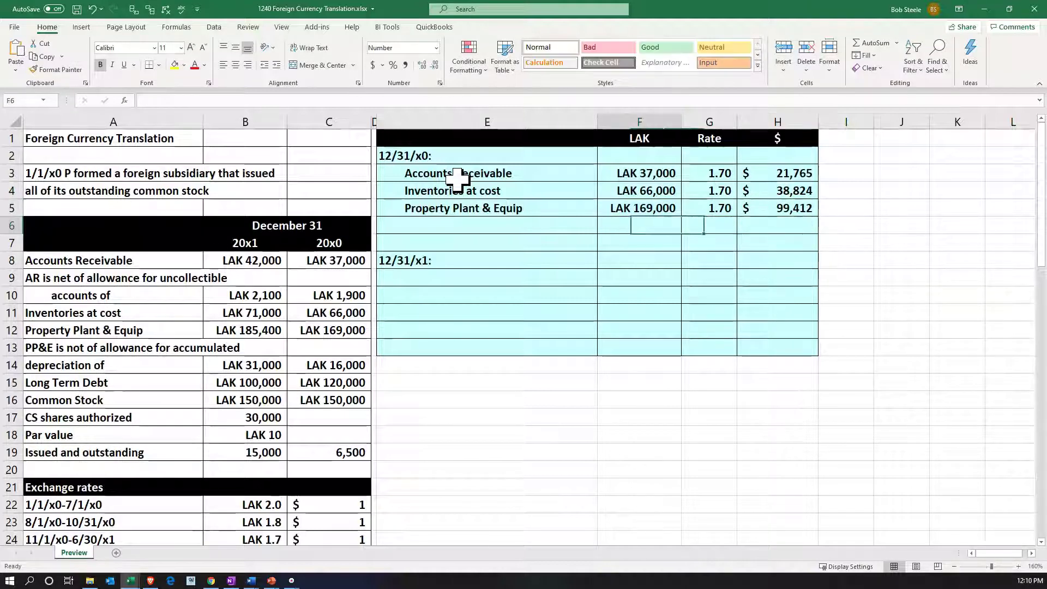
{"action": "type", "text": "="}
{"action": "key", "text": "Down"}
{"action": "key", "text": "Down"}
{"action": "key", "text": "Down"}
{"action": "key", "text": "Down"}
{"action": "key", "text": "Down"}
{"action": "key", "text": "Down"}
{"action": "key", "text": "Down"}
{"action": "key", "text": "Down"}
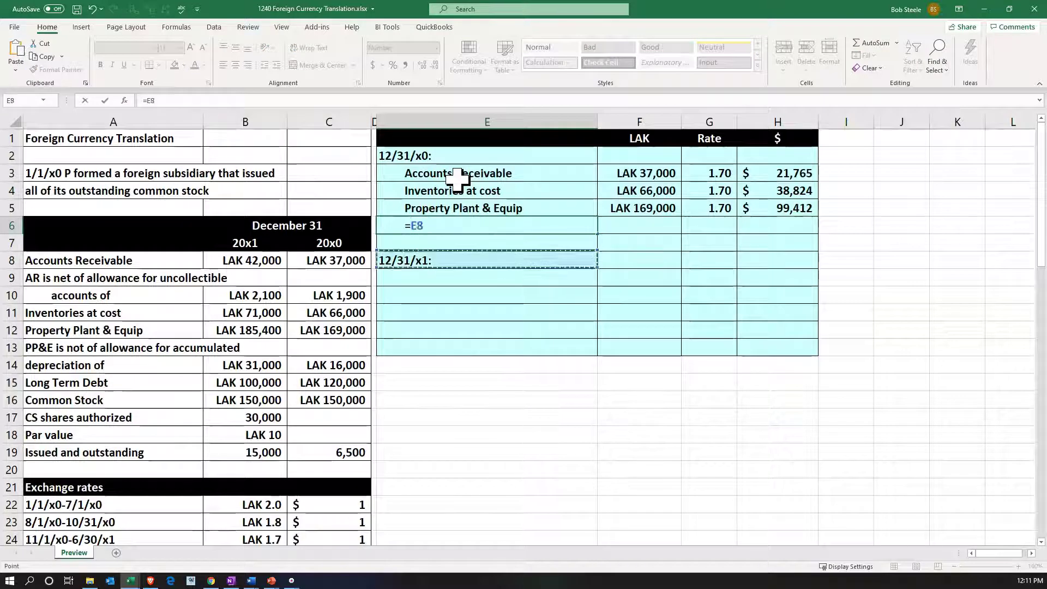
{"action": "key", "text": "Left"}
{"action": "key", "text": "Left"}
{"action": "key", "text": "Left"}
{"action": "key", "text": "Left"}
{"action": "key", "text": "Down"}
{"action": "key", "text": "Tab"}
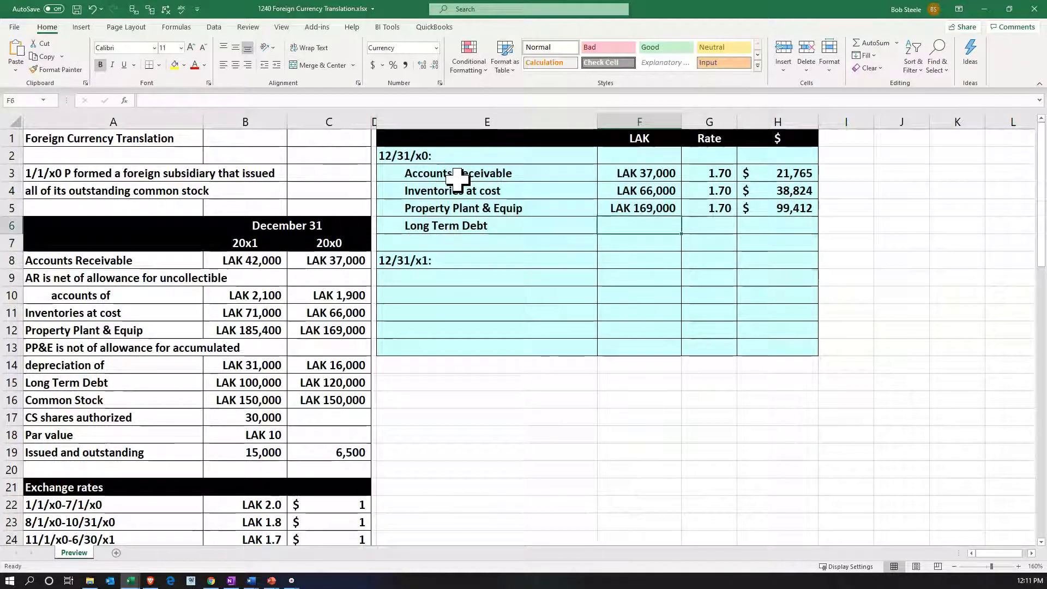
- Link the LAK amount in F6 to the 20x0 Long Term Debt balance with the formula =C15
{"action": "type", "text": "="}
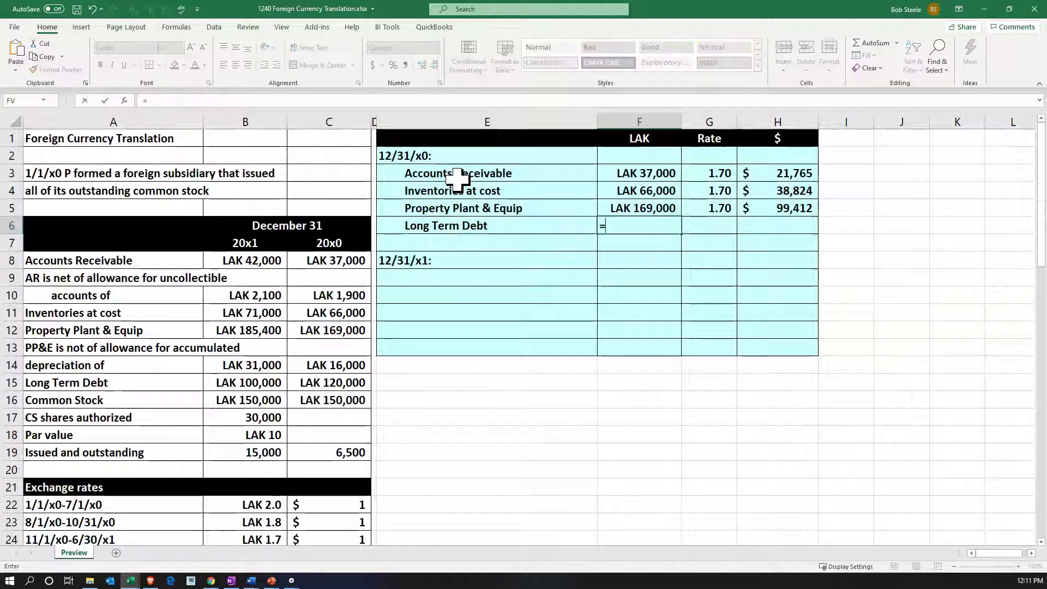
{"action": "key", "text": "Down"}
{"action": "key", "text": "Down"}
{"action": "key", "text": "Down"}
{"action": "key", "text": "Down"}
{"action": "key", "text": "Down"}
{"action": "key", "text": "Down"}
{"action": "key", "text": "Down"}
{"action": "key", "text": "Down"}
{"action": "key", "text": "Down"}
{"action": "key", "text": "Left"}
{"action": "key", "text": "Left"}
{"action": "key", "text": "Left"}
{"action": "key", "text": "Down"}
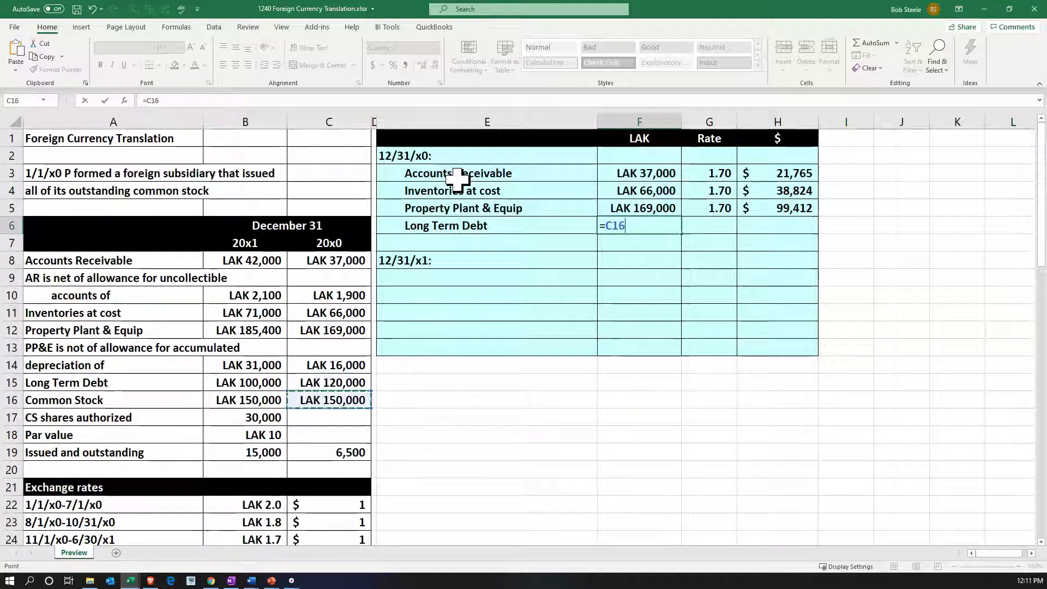
{"action": "key", "text": "Up"}
{"action": "key", "text": "Tab"}
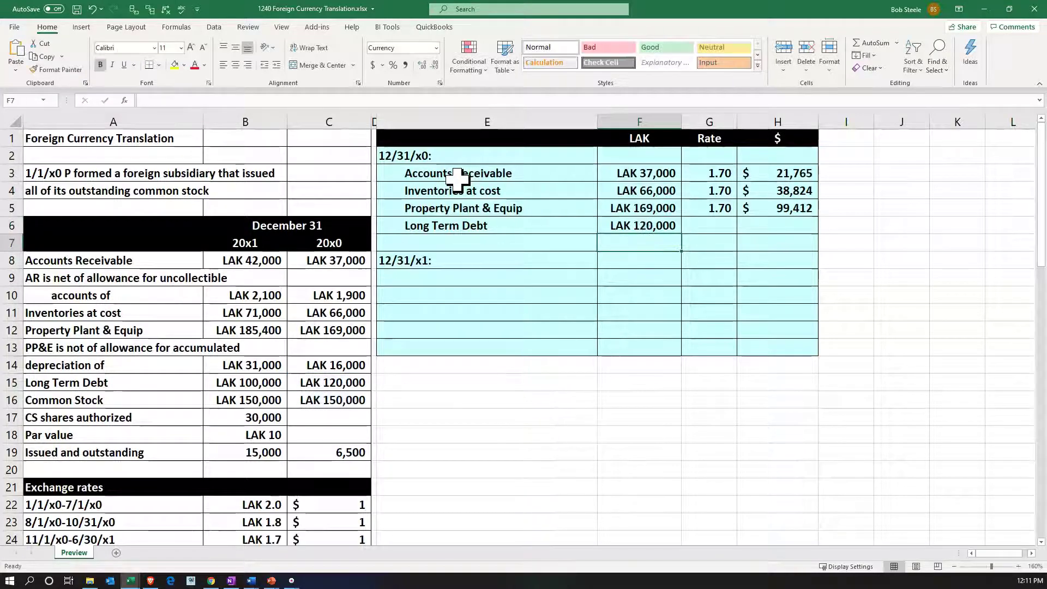
- Link the Long Term Debt rate in G6 to the 11/1/x0-6/30/x1 exchange rate with the formula =B24
{"action": "type", "text": "="}
{"action": "key", "text": "Down"}
{"action": "key", "text": "Down"}
{"action": "key", "text": "Down"}
{"action": "key", "text": "Down"}
{"action": "key", "text": "Down"}
{"action": "key", "text": "Down"}
{"action": "key", "text": "Down"}
{"action": "key", "text": "Down"}
{"action": "key", "text": "Down"}
{"action": "key", "text": "Down"}
{"action": "key", "text": "Down"}
{"action": "key", "text": "Down"}
{"action": "key", "text": "Down"}
{"action": "key", "text": "Down"}
{"action": "key", "text": "Down"}
{"action": "key", "text": "Down"}
{"action": "key", "text": "Down"}
{"action": "key", "text": "Down"}
{"action": "key", "text": "Down"}
{"action": "key", "text": "Down"}
{"action": "key", "text": "Down"}
{"action": "key", "text": "Left"}
{"action": "key", "text": "Left"}
{"action": "key", "text": "Left"}
{"action": "key", "text": "Left"}
{"action": "key", "text": "Left"}
{"action": "key", "text": "Up"}
{"action": "key", "text": "Up"}
{"action": "key", "text": "Up"}
{"action": "key", "text": "Return"}
{"action": "key", "text": "Up"}
{"action": "key", "text": "Up"}
{"action": "key", "text": "Up"}
{"action": "key", "text": "Up"}
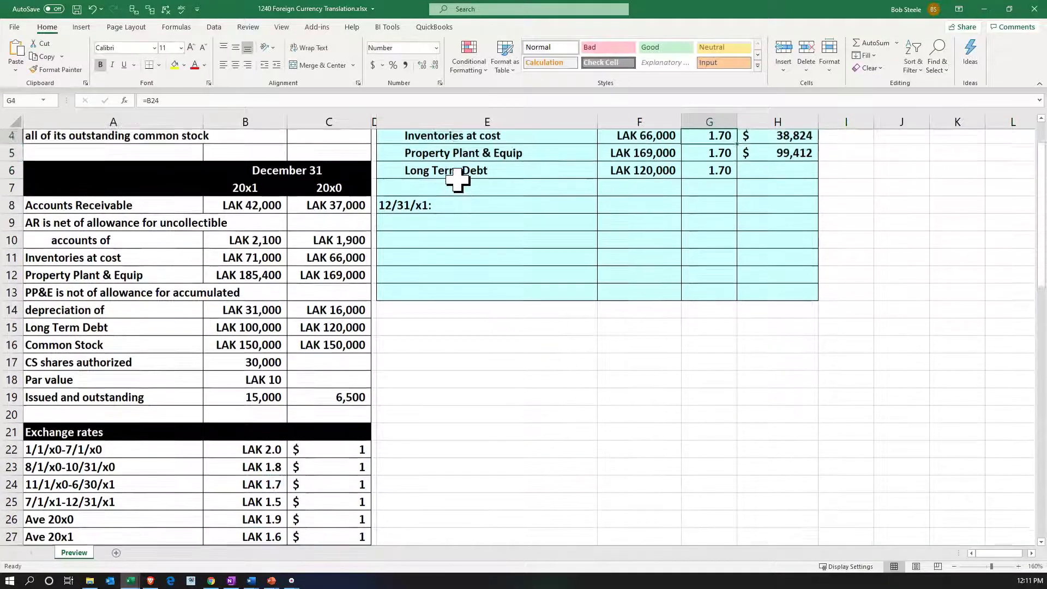
- Translate the 20x0 Long Term Debt balance into dollars in H6 with the formula =F6/G6
{"action": "key", "text": "Down"}
{"action": "key", "text": "Down"}
{"action": "key", "text": "Down"}
{"action": "key", "text": "Right"}
{"action": "type", "text": "="}
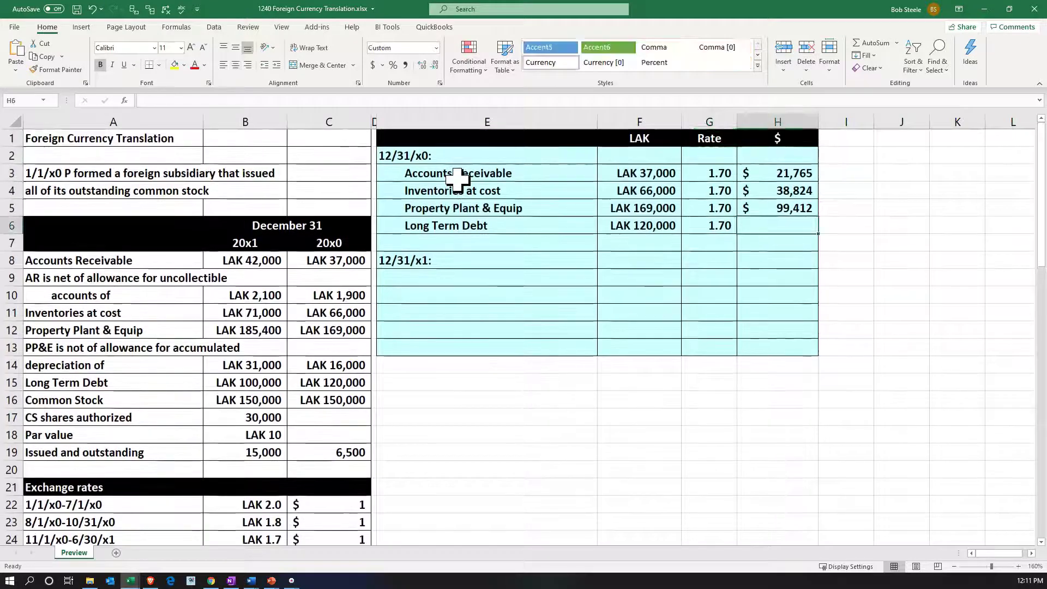
{"action": "key", "text": "Left"}
{"action": "key", "text": "Left"}
{"action": "type", "text": "/"}
{"action": "key", "text": "Left"}
{"action": "key", "text": "Return"}
- Link cell E7 under the 12/31/x0 heading to the Common Stock label with the formula =A16
{"action": "key", "text": "Left"}
{"action": "key", "text": "Left"}
{"action": "key", "text": "Left"}
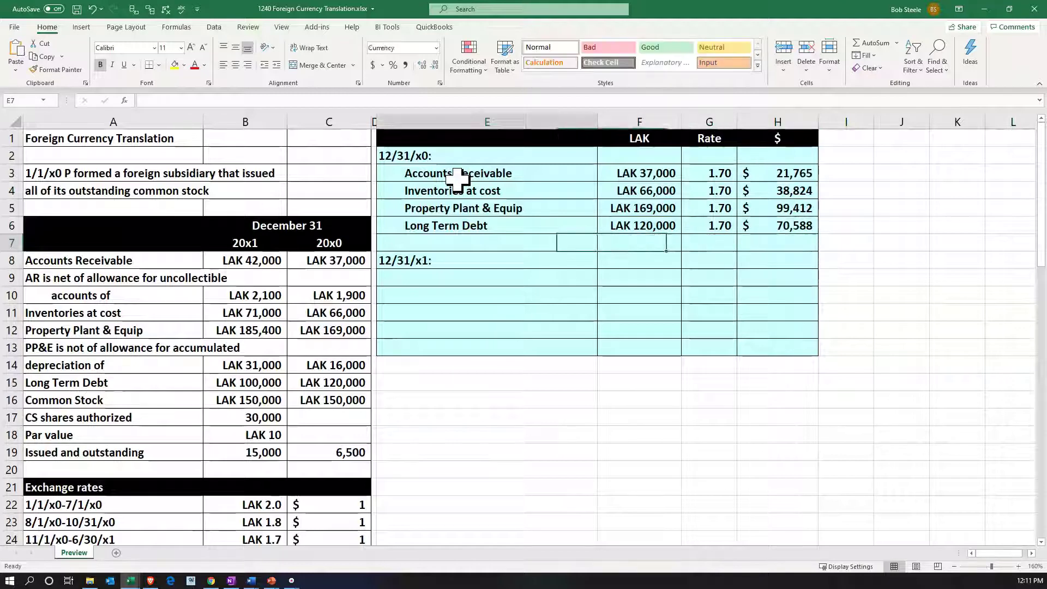
{"action": "type", "text": "="}
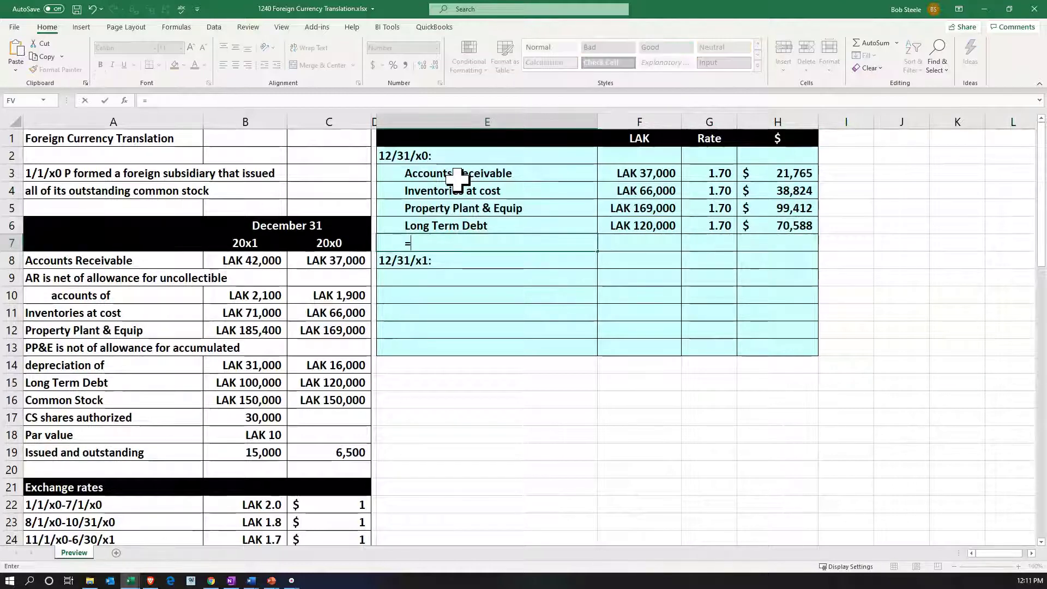
{"action": "key", "text": "Left"}
{"action": "key", "text": "Left"}
{"action": "key", "text": "Down"}
{"action": "key", "text": "Down"}
{"action": "key", "text": "Down"}
{"action": "key", "text": "Down"}
{"action": "key", "text": "Down"}
{"action": "key", "text": "Down"}
{"action": "key", "text": "Down"}
{"action": "key", "text": "Down"}
{"action": "key", "text": "Down"}
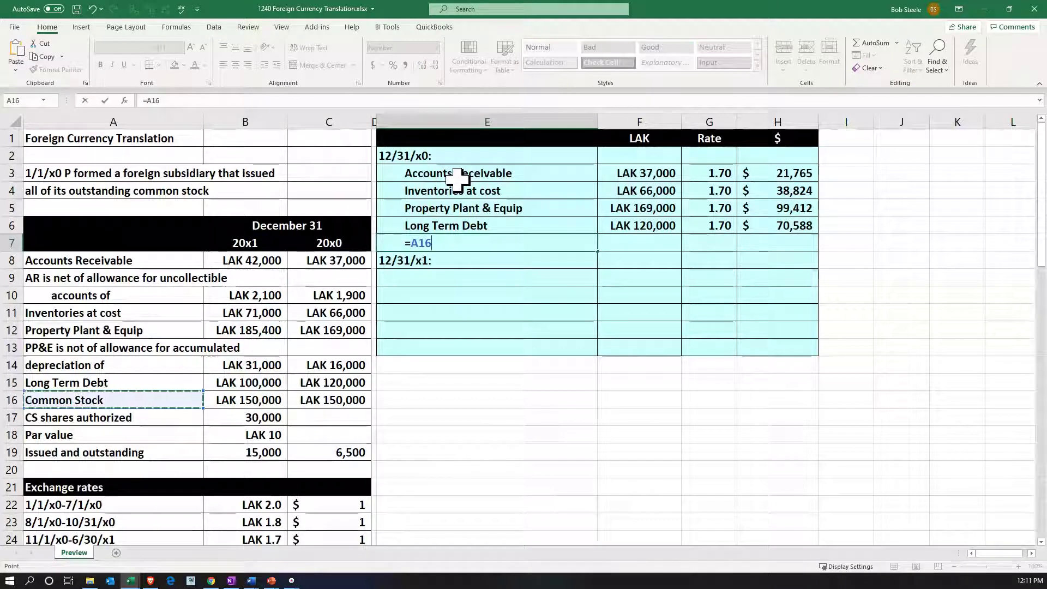
{"action": "key", "text": "Tab"}
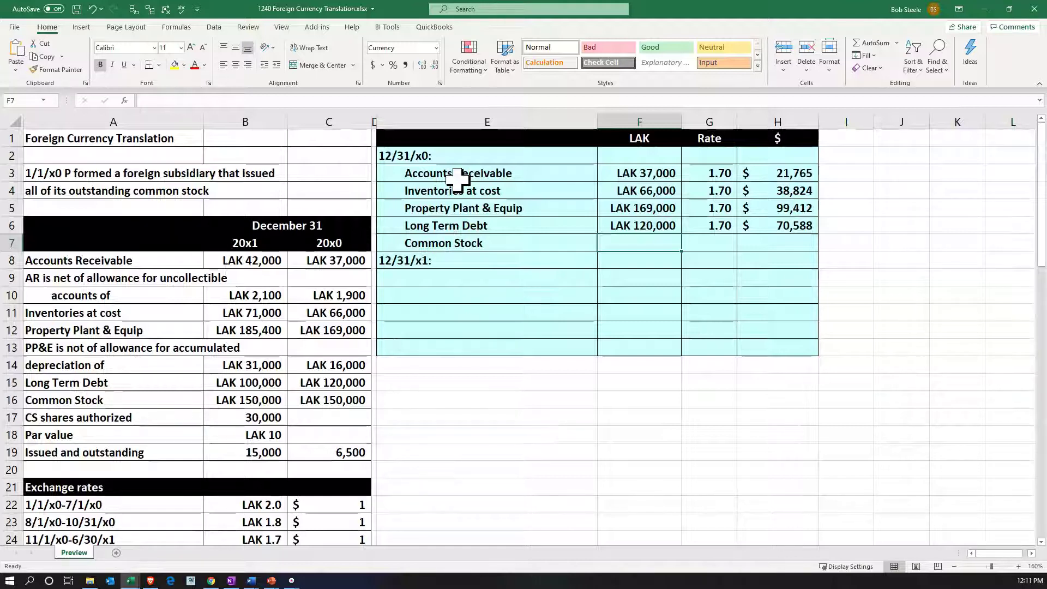
- Link the LAK amount in F7 to the 20x0 Common Stock balance with the formula =C16
{"action": "type", "text": "="}
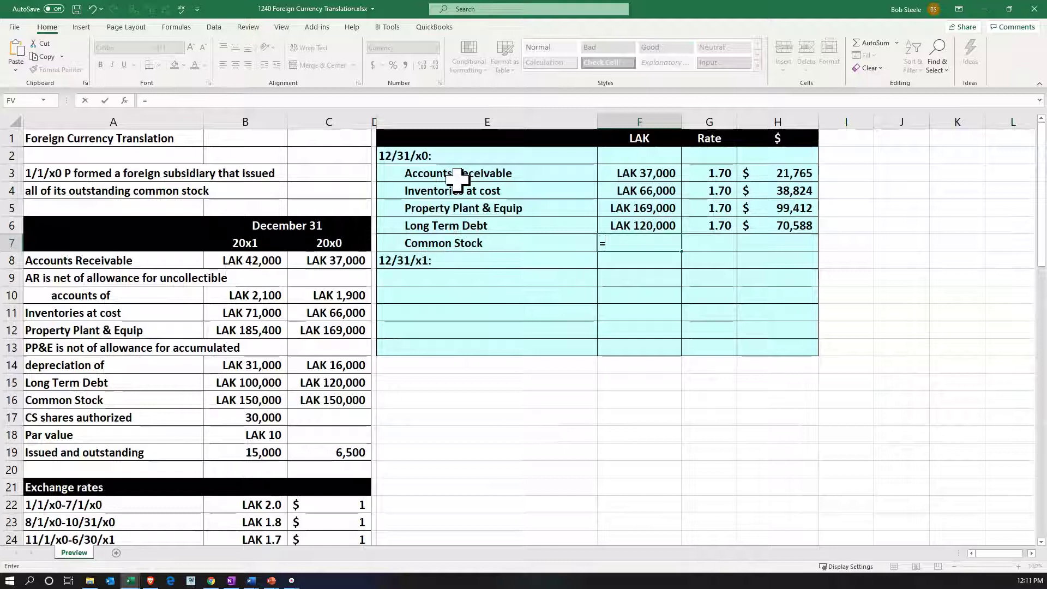
{"action": "key", "text": "Left"}
{"action": "key", "text": "Left"}
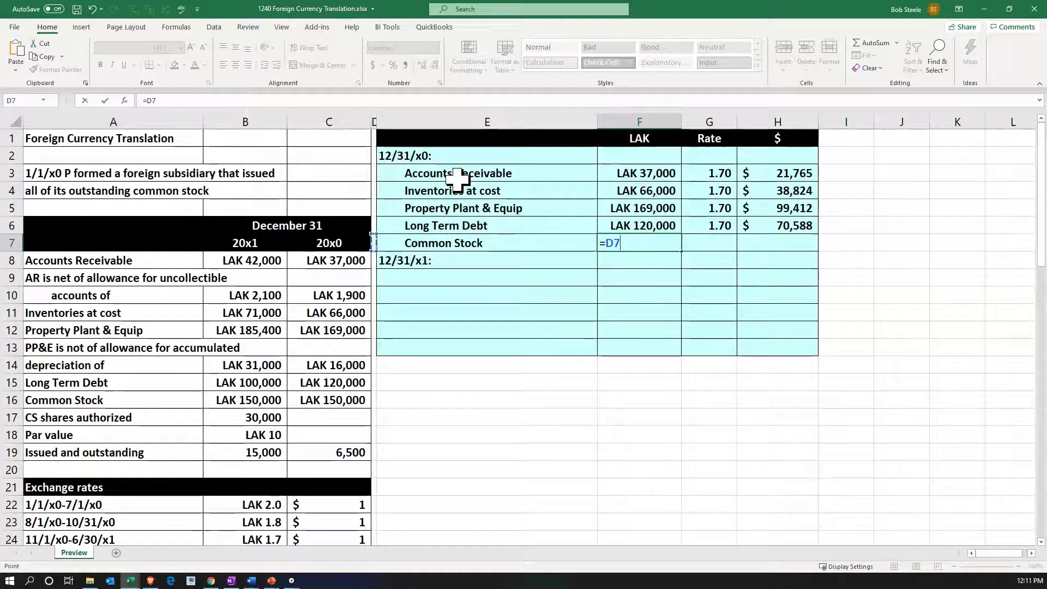
{"action": "key", "text": "Left"}
{"action": "key", "text": "Left"}
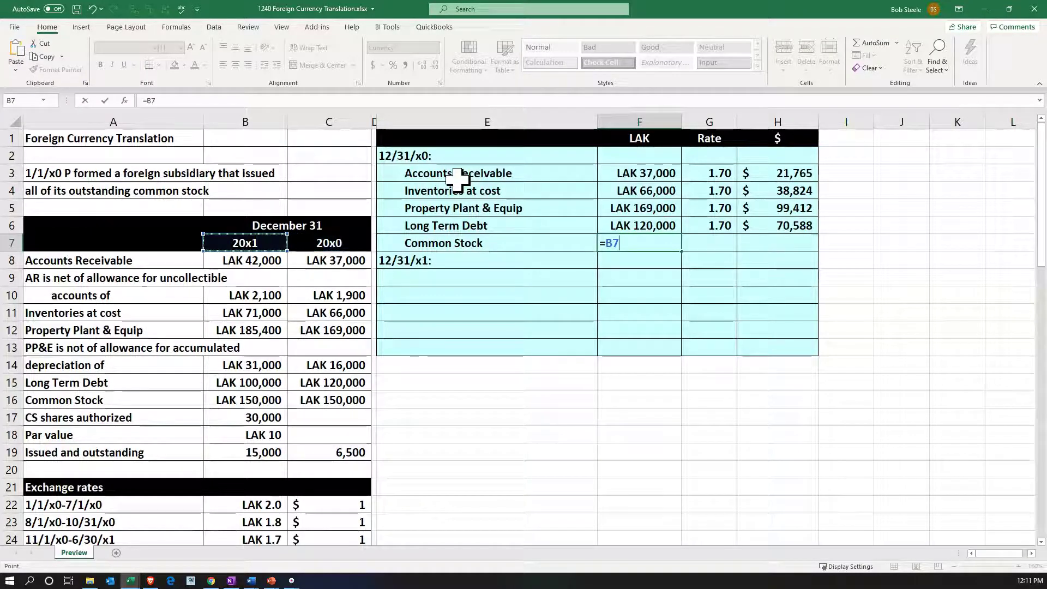
{"action": "key", "text": "Down"}
{"action": "key", "text": "Down"}
{"action": "key", "text": "Down"}
{"action": "key", "text": "Down"}
{"action": "key", "text": "Down"}
{"action": "key", "text": "Down"}
{"action": "key", "text": "Down"}
{"action": "key", "text": "Down"}
{"action": "key", "text": "Down"}
{"action": "key", "text": "Right"}
{"action": "key", "text": "Return"}
- Link the Common Stock rate in G7 to the 1/1/x0-7/1/x0 exchange rate with the formula =B22
{"action": "key", "text": "Right"}
{"action": "key", "text": "Up"}
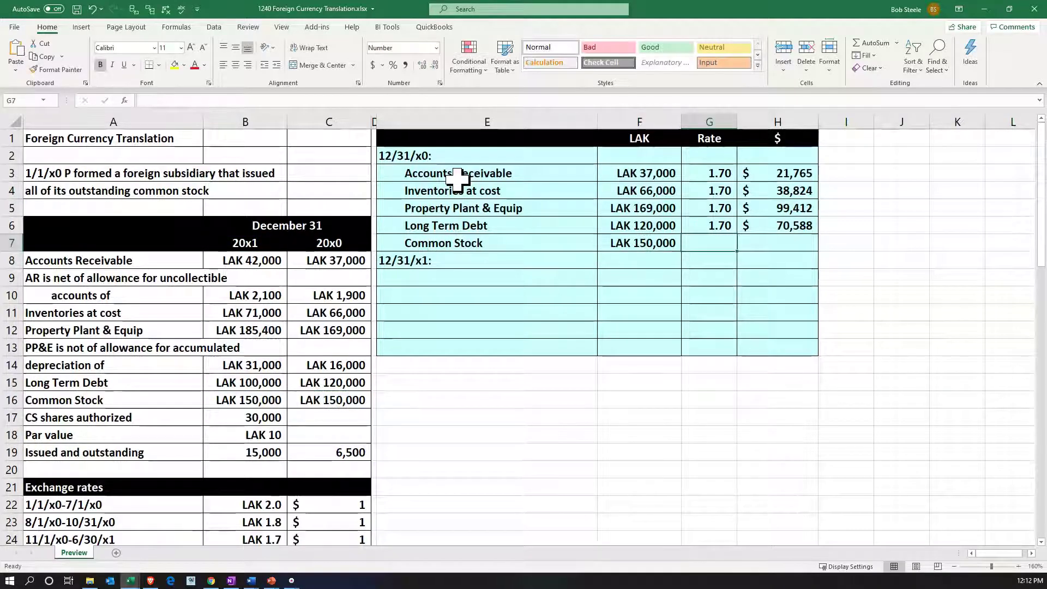
{"action": "type", "text": "="}
{"action": "key", "text": "Down"}
{"action": "key", "text": "Down"}
{"action": "key", "text": "Down"}
{"action": "key", "text": "Down"}
{"action": "key", "text": "Down"}
{"action": "key", "text": "Down"}
{"action": "key", "text": "Down"}
{"action": "key", "text": "Down"}
{"action": "key", "text": "Down"}
{"action": "key", "text": "Down"}
{"action": "key", "text": "Down"}
{"action": "key", "text": "Down"}
{"action": "key", "text": "Down"}
{"action": "key", "text": "Down"}
{"action": "key", "text": "Down"}
{"action": "key", "text": "Down"}
{"action": "key", "text": "Down"}
{"action": "key", "text": "Down"}
{"action": "key", "text": "Down"}
{"action": "key", "text": "Down"}
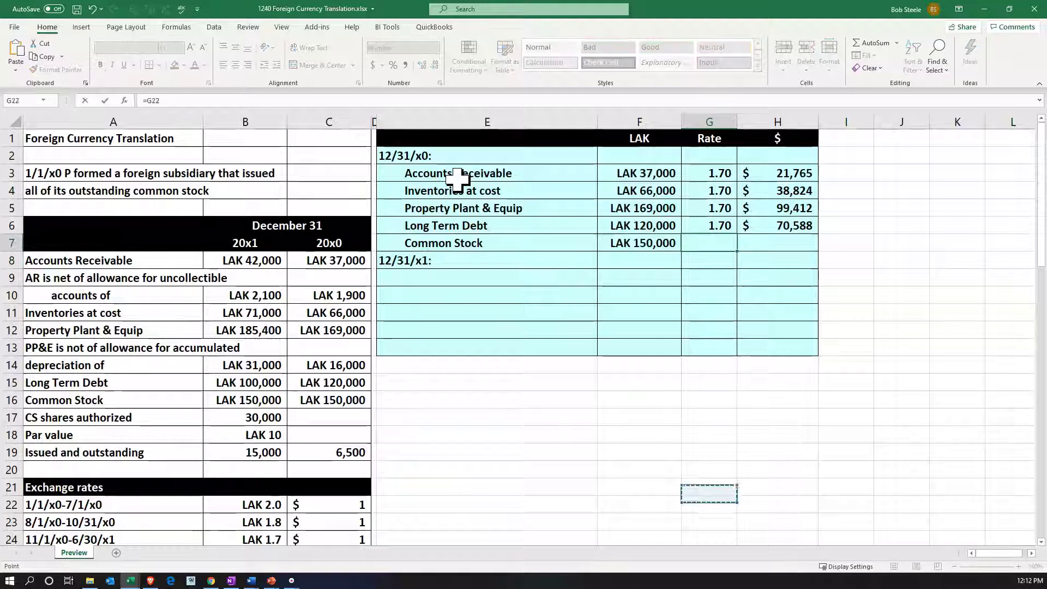
{"action": "scroll", "coordinate": [457, 179], "scroll_direction": "down", "scroll_amount": 2}
{"action": "key", "text": "Left"}
{"action": "key", "text": "Left"}
{"action": "key", "text": "Left"}
{"action": "key", "text": "Left"}
{"action": "key", "text": "Left"}
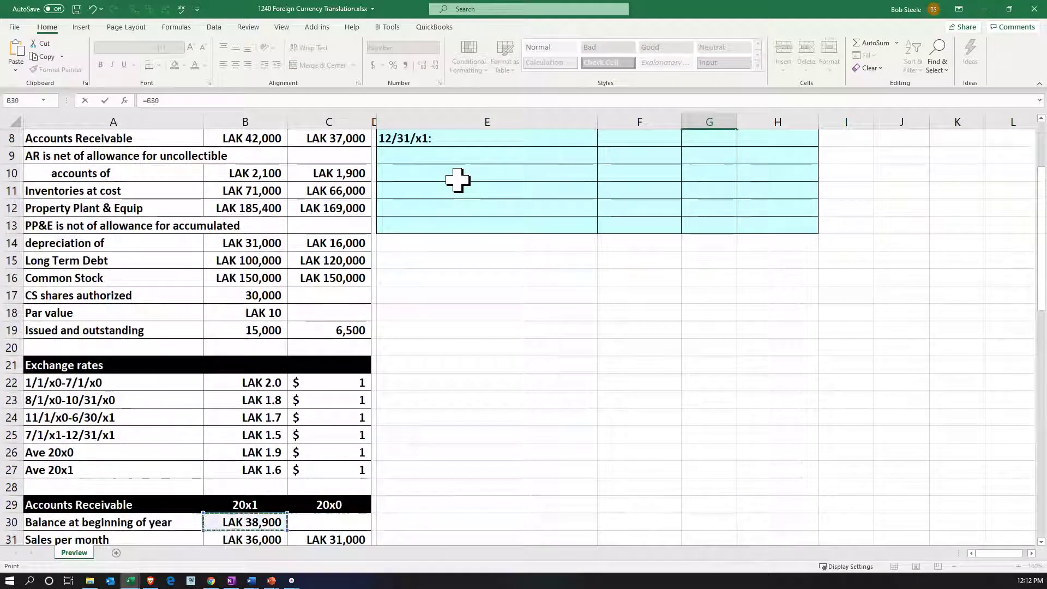
{"action": "key", "text": "Up"}
{"action": "key", "text": "Up"}
{"action": "key", "text": "Up"}
{"action": "key", "text": "Up"}
{"action": "key", "text": "Up"}
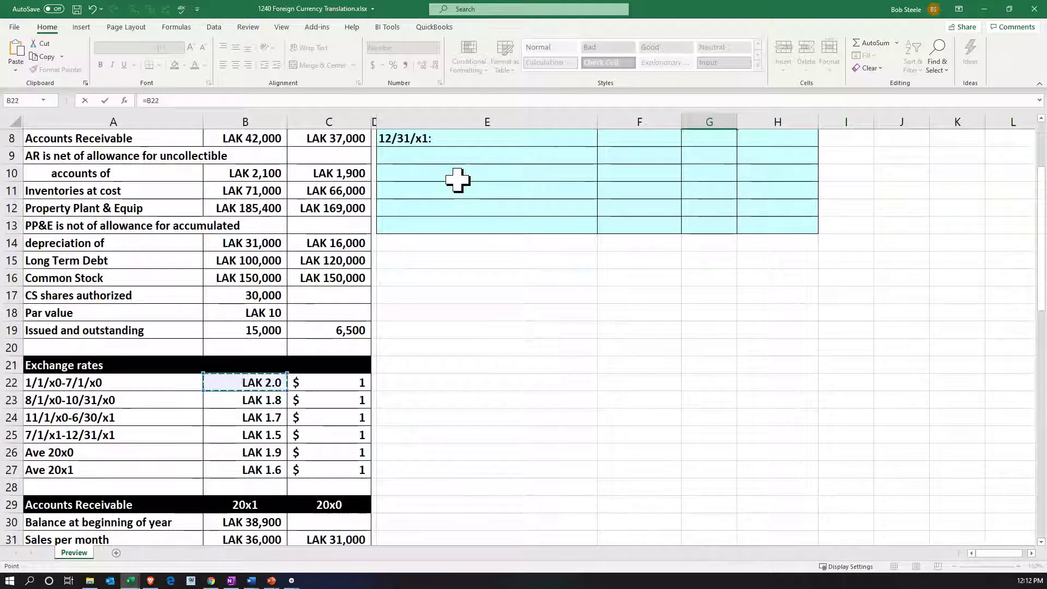
{"action": "key", "text": "Return"}
{"action": "key", "text": "Up"}
{"action": "key", "text": "Up"}
{"action": "key", "text": "Up"}
{"action": "key", "text": "Up"}
{"action": "key", "text": "Up"}
{"action": "key", "text": "Up"}
{"action": "key", "text": "Up"}
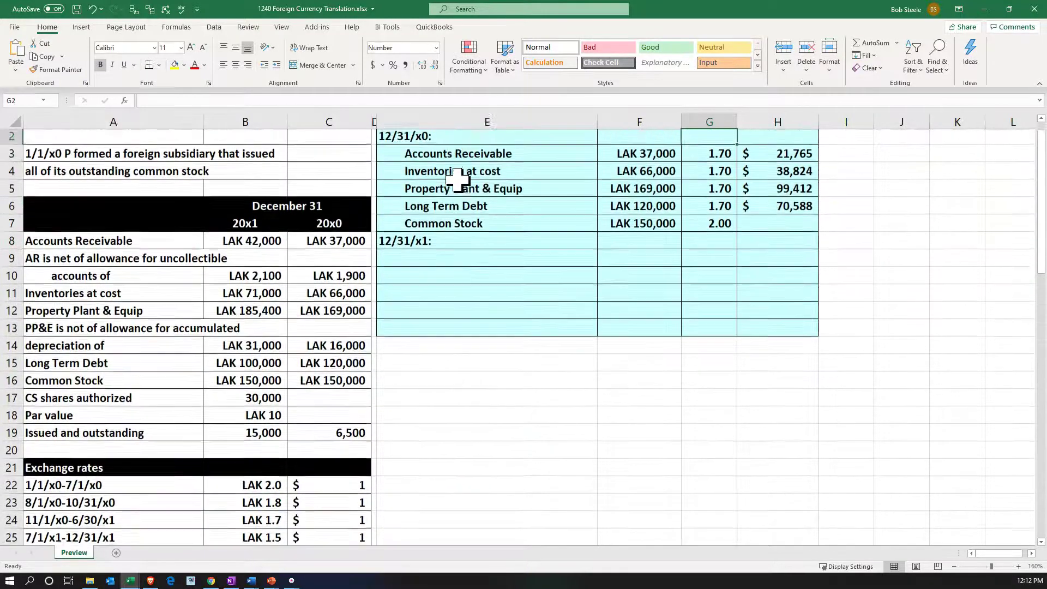
- Translate the 20x0 Common Stock balance into dollars in H7 with the formula =F7/G7
{"action": "key", "text": "Down"}
{"action": "key", "text": "Down"}
{"action": "key", "text": "Down"}
{"action": "key", "text": "Down"}
{"action": "key", "text": "Down"}
{"action": "key", "text": "Down"}
{"action": "key", "text": "Right"}
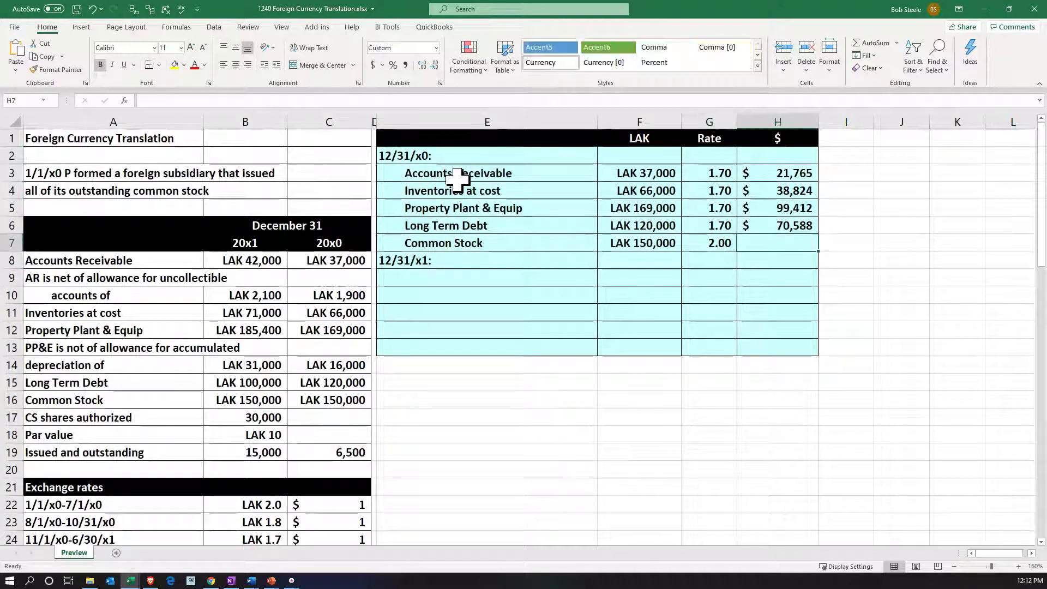
{"action": "type", "text": "="}
{"action": "key", "text": "Left"}
{"action": "key", "text": "Left"}
{"action": "type", "text": "/"}
{"action": "key", "text": "Left"}
{"action": "key", "text": "Return"}
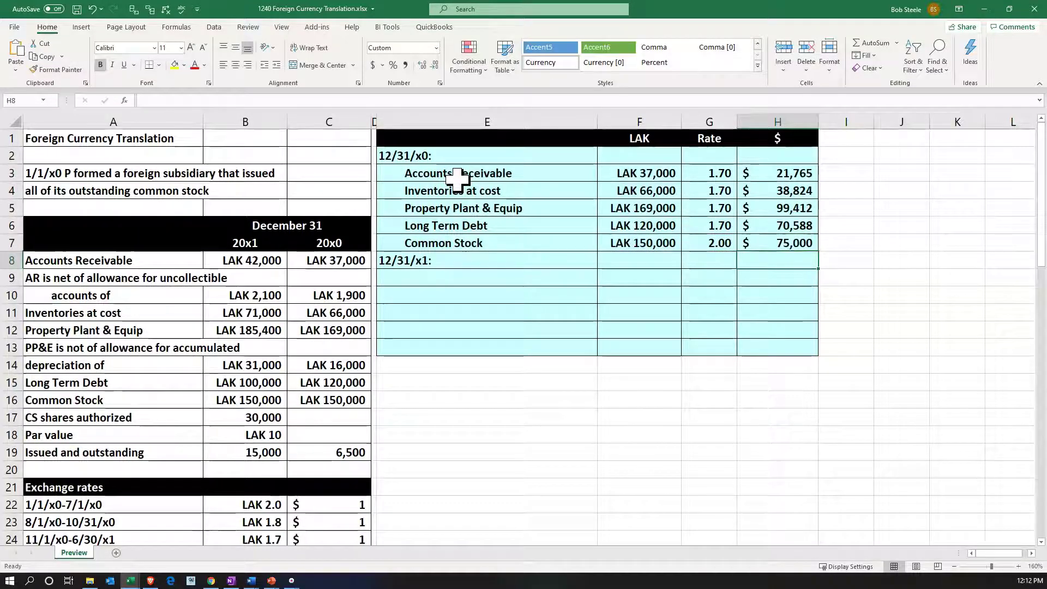
- Link cell E9 under the 12/31/x1 heading to the Accounts Receivable label with the formula =A8
{"action": "key", "text": "Left"}
{"action": "key", "text": "Left"}
{"action": "key", "text": "Left"}
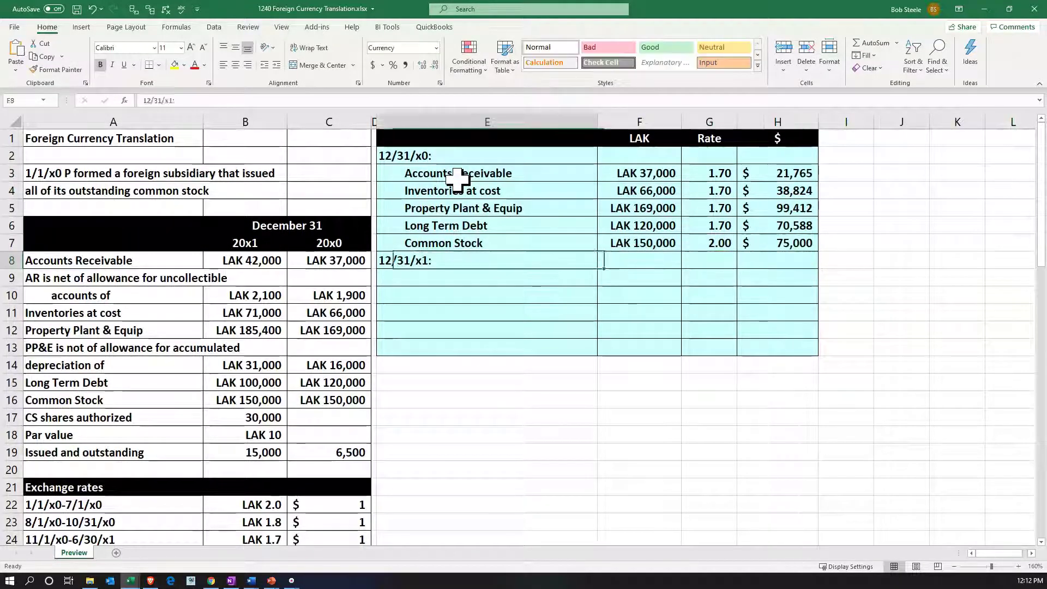
{"action": "key", "text": "Down"}
{"action": "type", "text": "="}
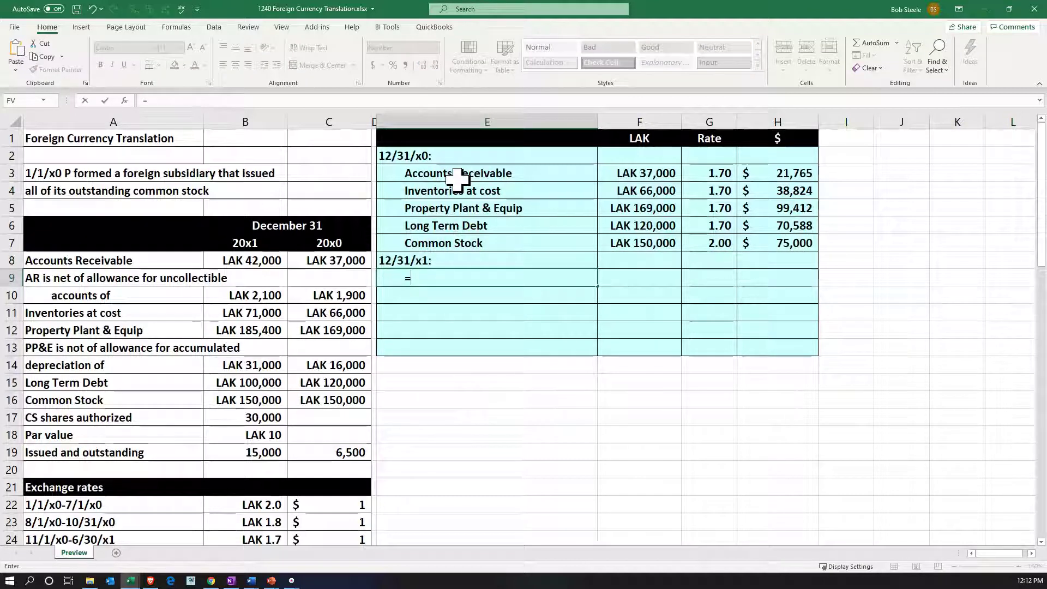
{"action": "key", "text": "Left"}
{"action": "key", "text": "Left"}
{"action": "key", "text": "Left"}
{"action": "key", "text": "Left"}
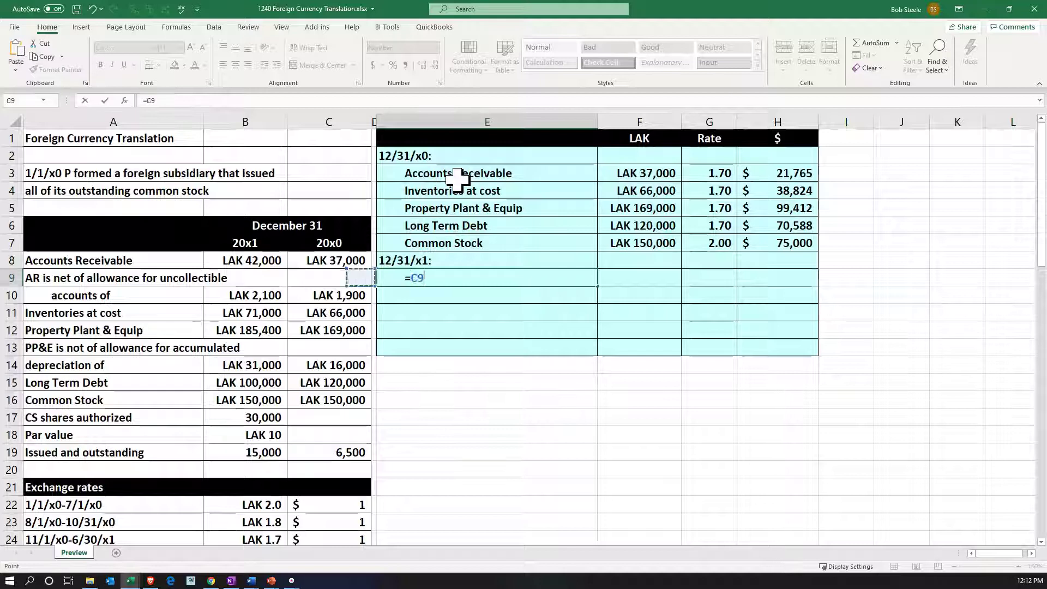
{"action": "key", "text": "Up"}
{"action": "key", "text": "Return"}
- Link the LAK amount in F9 to the 20x1 Accounts Receivable balance with the formula =B8
{"action": "key", "text": "Up"}
{"action": "key", "text": "Right"}
{"action": "type", "text": "="}
{"action": "key", "text": "Left"}
{"action": "key", "text": "Left"}
{"action": "key", "text": "Left"}
{"action": "key", "text": "Left"}
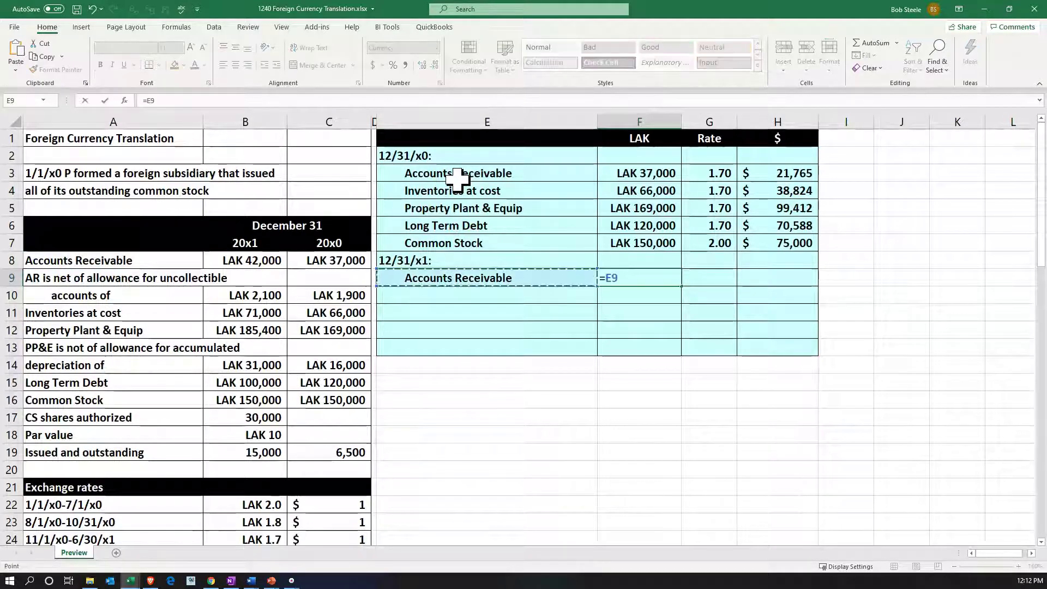
{"action": "key", "text": "Up"}
{"action": "key", "text": "Return"}
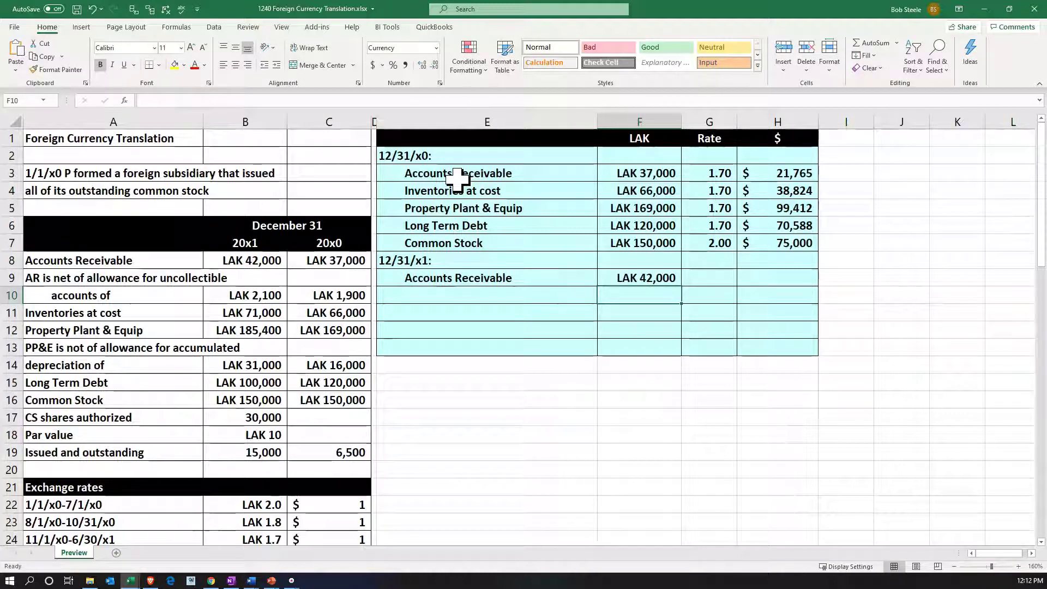
- Link the 12/31/x1 Accounts Receivable rate in G9 to the 7/1/x1-12/31/x1 exchange rate with the formula =B25
{"action": "key", "text": "Up"}
{"action": "key", "text": "Right"}
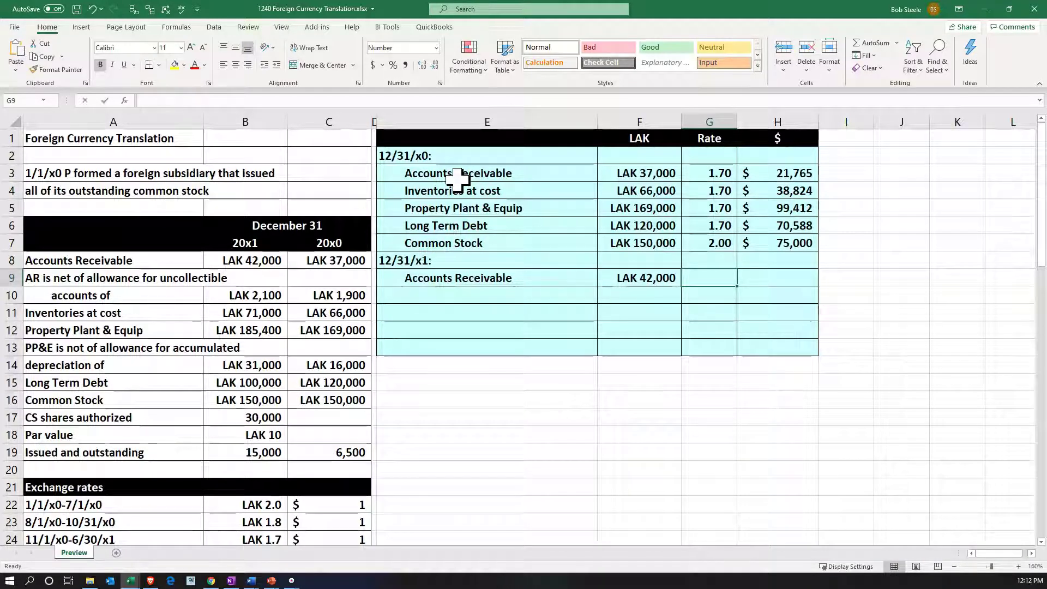
{"action": "type", "text": "="}
{"action": "key", "text": "Down"}
{"action": "key", "text": "Down"}
{"action": "key", "text": "Down"}
{"action": "key", "text": "Down"}
{"action": "key", "text": "Down"}
{"action": "key", "text": "Down"}
{"action": "key", "text": "Down"}
{"action": "key", "text": "Down"}
{"action": "key", "text": "Down"}
{"action": "key", "text": "Down"}
{"action": "key", "text": "Down"}
{"action": "key", "text": "Down"}
{"action": "key", "text": "Down"}
{"action": "key", "text": "Down"}
{"action": "key", "text": "Down"}
{"action": "key", "text": "Down"}
{"action": "key", "text": "Down"}
{"action": "key", "text": "Down"}
{"action": "key", "text": "Down"}
{"action": "key", "text": "Down"}
{"action": "key", "text": "Down"}
{"action": "key", "text": "Left"}
{"action": "key", "text": "Left"}
{"action": "key", "text": "Left"}
{"action": "key", "text": "Left"}
{"action": "key", "text": "Left"}
{"action": "key", "text": "Left"}
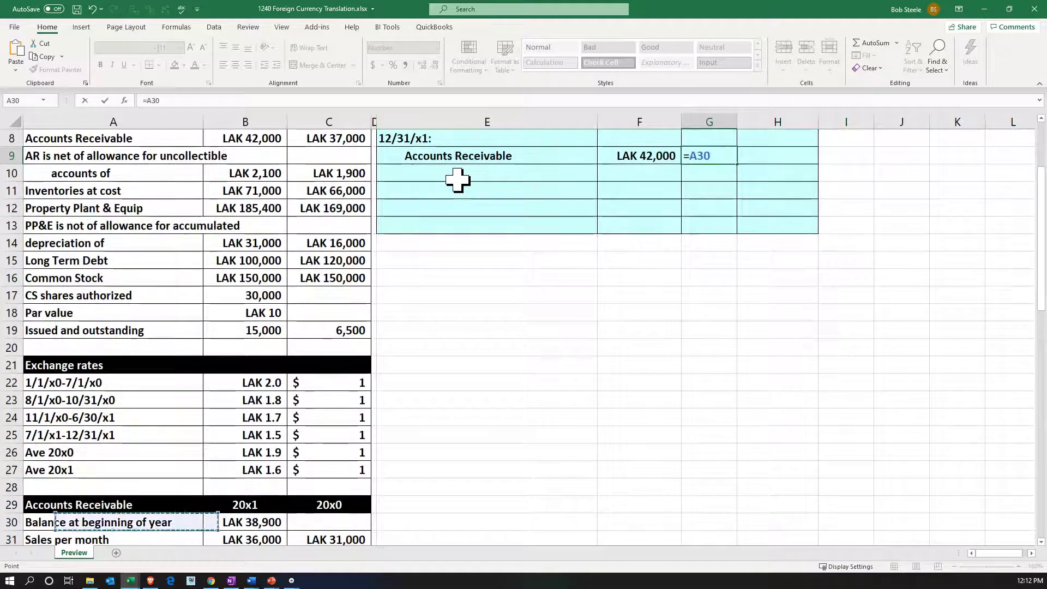
{"action": "key", "text": "Up"}
{"action": "key", "text": "Up"}
{"action": "key", "text": "Up"}
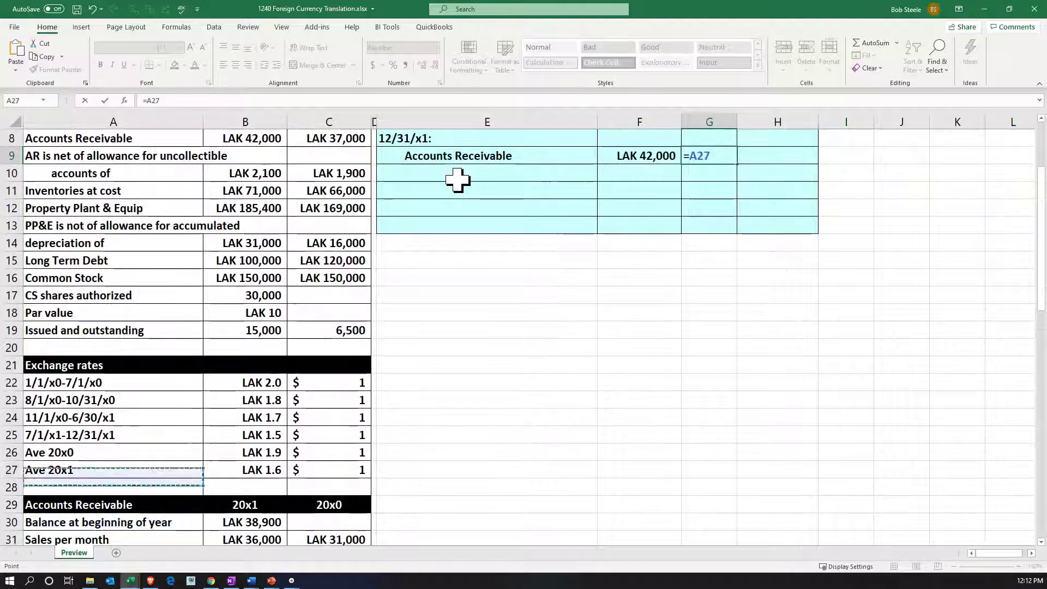
{"action": "key", "text": "Up"}
{"action": "key", "text": "Up"}
{"action": "key", "text": "Right"}
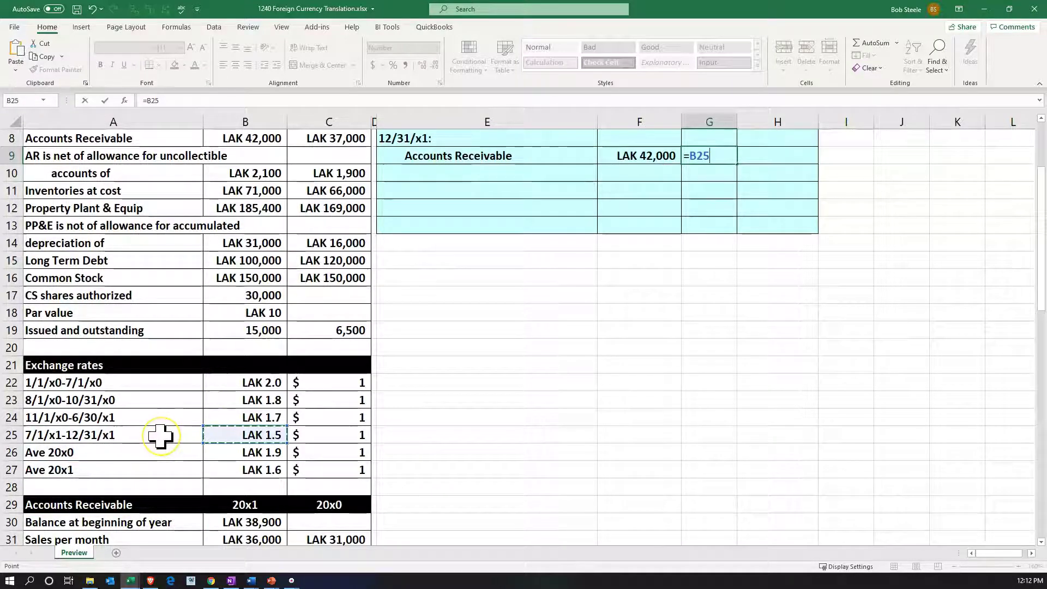
{"action": "key", "text": "Return"}
- Translate the 20x1 Accounts Receivable balance into dollars in H9 with the formula =F9/G9
{"action": "key", "text": "Up"}
{"action": "key", "text": "Up"}
{"action": "key", "text": "Up"}
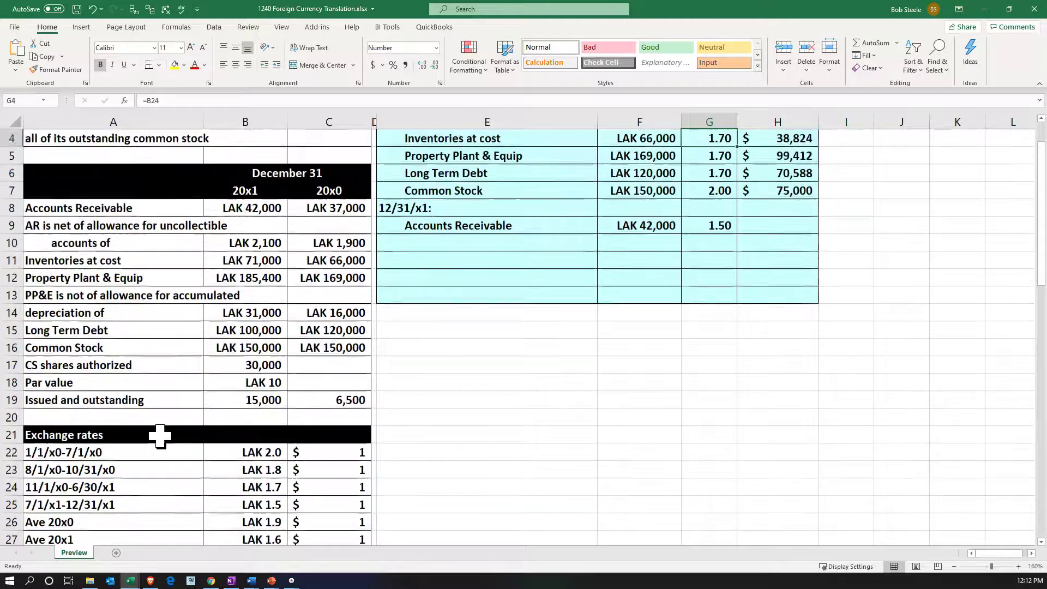
{"action": "key", "text": "Down"}
{"action": "key", "text": "Down"}
{"action": "key", "text": "Right"}
{"action": "type", "text": "="}
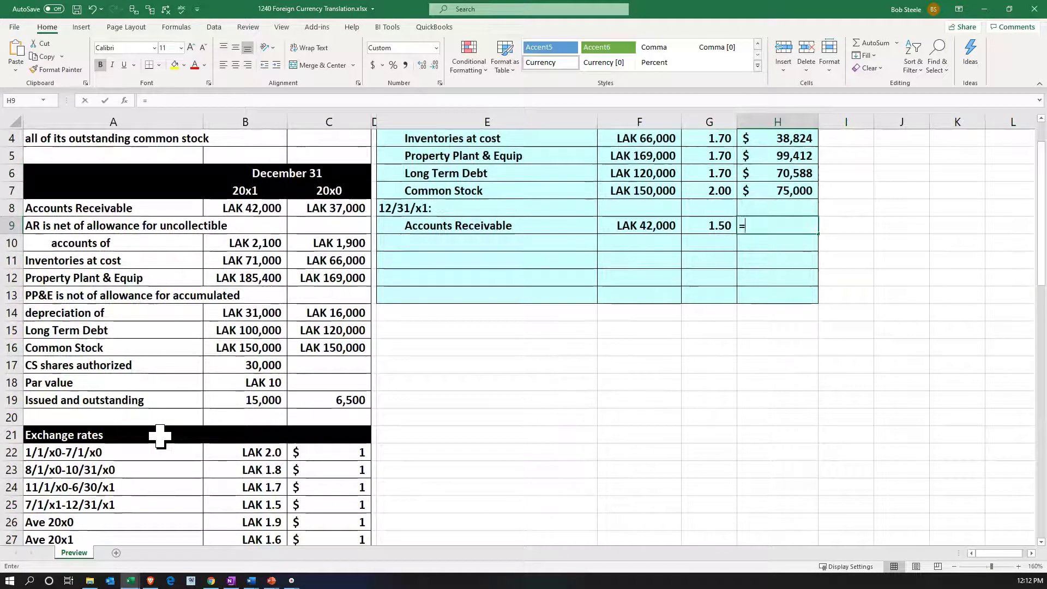
{"action": "key", "text": "Left"}
{"action": "key", "text": "Left"}
{"action": "type", "text": "/"}
{"action": "key", "text": "Left"}
{"action": "key", "text": "Return"}
- Link cell E10 under the 12/31/x1 heading to the Inventories at cost label in A11
{"action": "key", "text": "Left"}
{"action": "key", "text": "Left"}
{"action": "key", "text": "Left"}
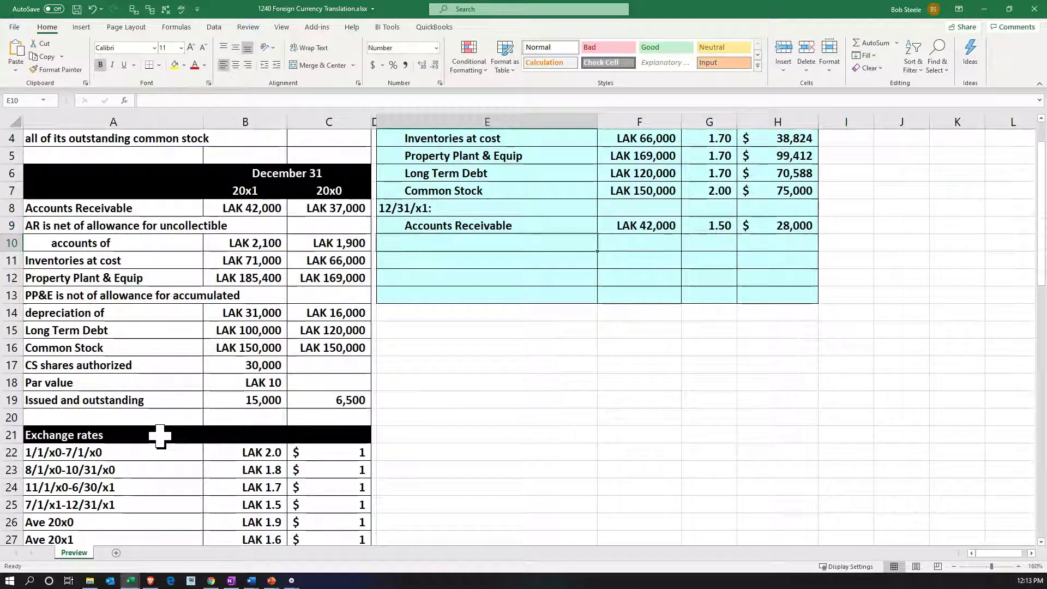
{"action": "type", "text": "+"}
{"action": "key", "text": "Left"}
{"action": "key", "text": "Left"}
{"action": "key", "text": "Left"}
{"action": "key", "text": "Left"}
{"action": "key", "text": "Down"}
{"action": "key", "text": "Return"}
- Link the LAK amount in F10 to the 20x1 Inventories at cost balance with the formula =B11
{"action": "key", "text": "Right"}
{"action": "key", "text": "Up"}
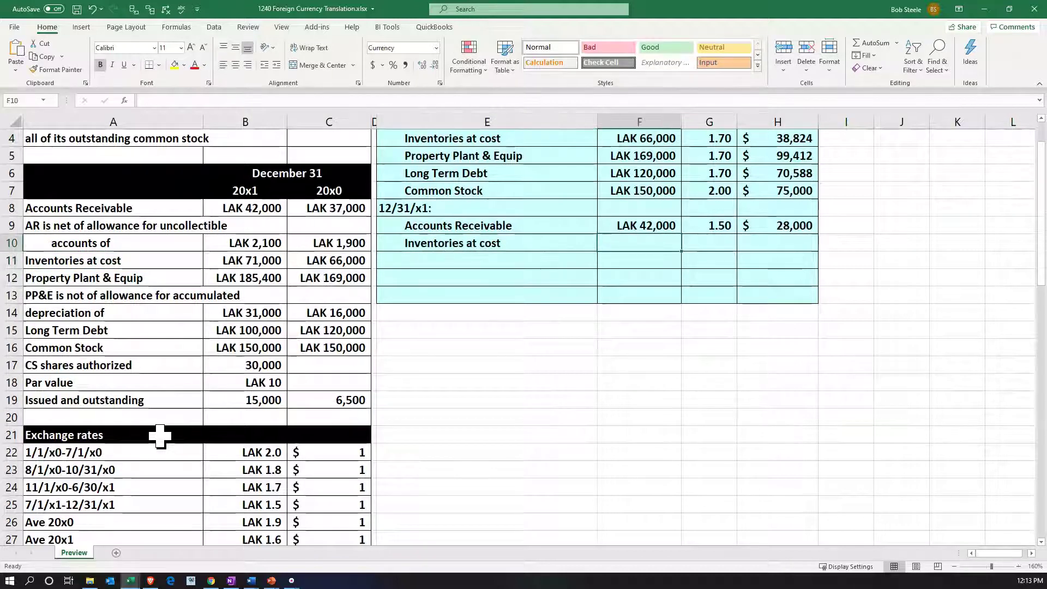
{"action": "type", "text": "="}
{"action": "key", "text": "Left"}
{"action": "key", "text": "Left"}
{"action": "key", "text": "Left"}
{"action": "key", "text": "Left"}
{"action": "key", "text": "Down"}
{"action": "key", "text": "Return"}
- Link the 12/31/x1 Inventories at cost rate in G10 to the 7/1/x1-12/31/x1 exchange rate with the formula =B25
{"action": "key", "text": "Right"}
{"action": "key", "text": "Up"}
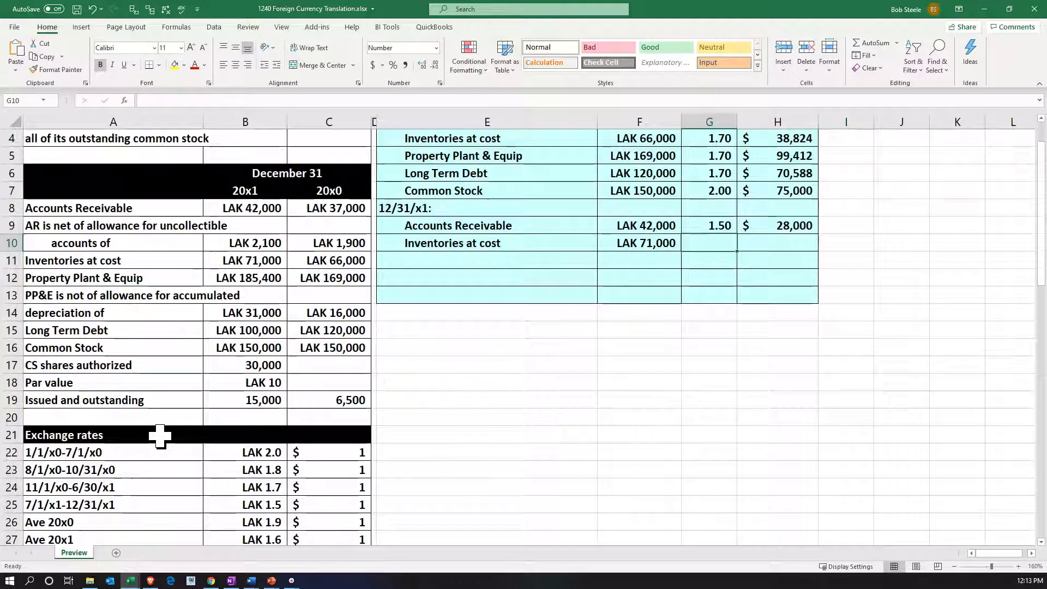
{"action": "type", "text": "="}
{"action": "key", "text": "Left"}
{"action": "key", "text": "Left"}
{"action": "key", "text": "Left"}
{"action": "key", "text": "Left"}
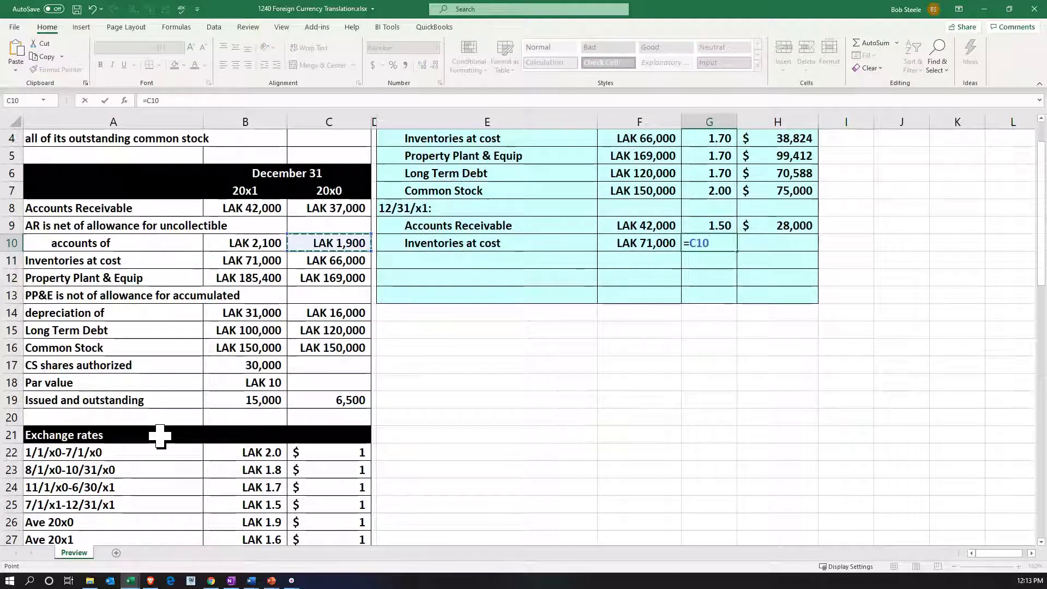
{"action": "key", "text": "Down"}
{"action": "key", "text": "Down"}
{"action": "key", "text": "Down"}
{"action": "key", "text": "Down"}
{"action": "key", "text": "Down"}
{"action": "key", "text": "Down"}
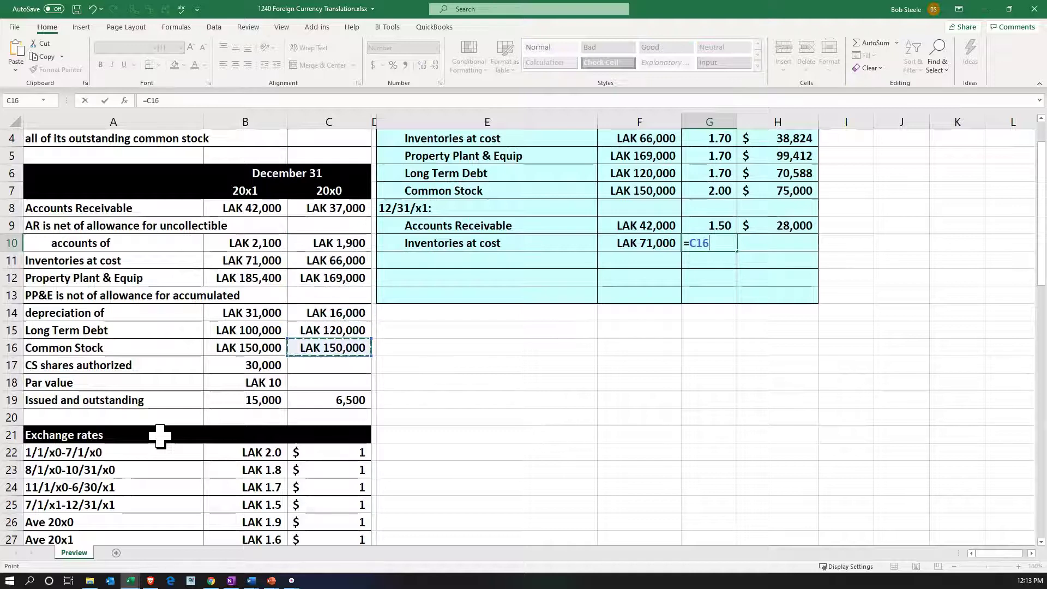
{"action": "key", "text": "Down"}
{"action": "key", "text": "Down"}
{"action": "key", "text": "Down"}
{"action": "key", "text": "Down"}
{"action": "key", "text": "Down"}
{"action": "key", "text": "Down"}
{"action": "key", "text": "Down"}
{"action": "key", "text": "Down"}
{"action": "key", "text": "Down"}
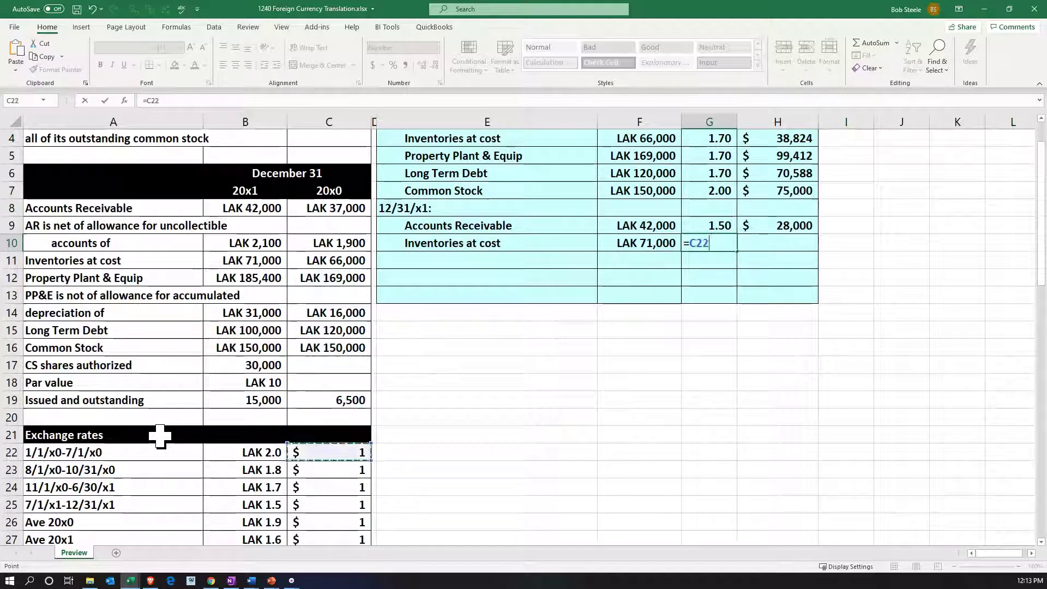
{"action": "key", "text": "Down"}
{"action": "key", "text": "Down"}
{"action": "key", "text": "Down"}
{"action": "key", "text": "Down"}
{"action": "key", "text": "Down"}
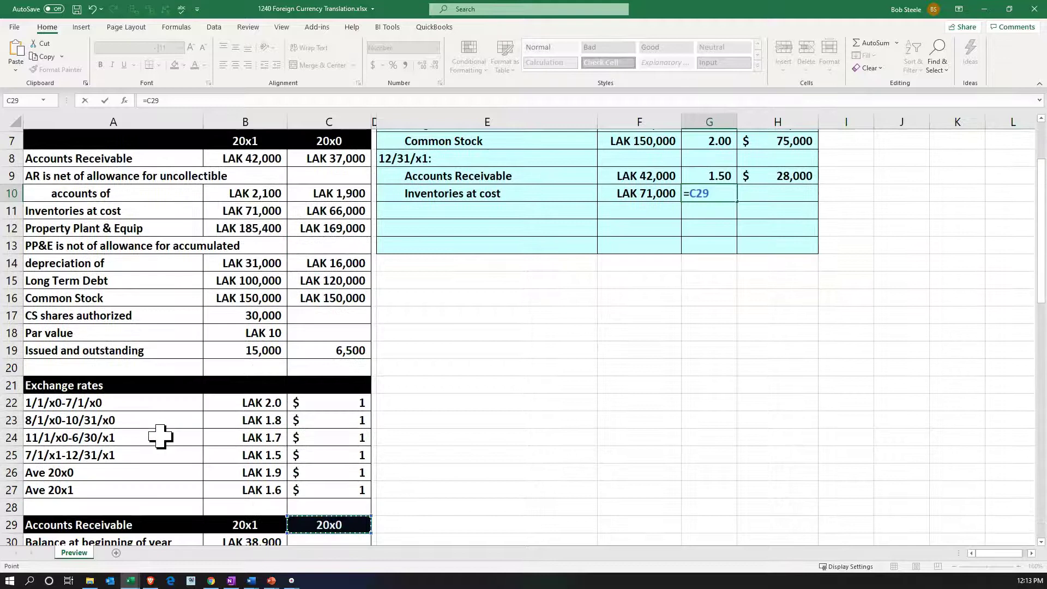
{"action": "key", "text": "Up"}
{"action": "key", "text": "Up"}
{"action": "key", "text": "Up"}
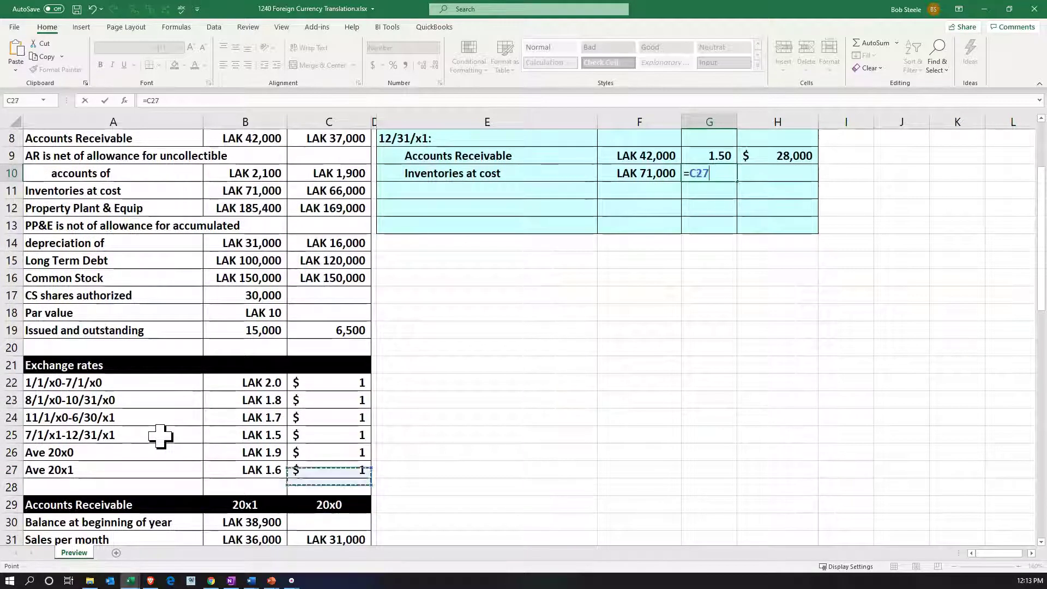
{"action": "key", "text": "Up"}
{"action": "key", "text": "Up"}
{"action": "key", "text": "Up"}
{"action": "key", "text": "Left"}
{"action": "key", "text": "Down"}
{"action": "key", "text": "Return"}
- Translate the 20x1 Inventories at cost balance into dollars in H10 with the formula =F10/G10
{"action": "key", "text": "Up"}
{"action": "key", "text": "Up"}
{"action": "key", "text": "Up"}
{"action": "scroll", "coordinate": [160, 435], "scroll_direction": "up", "scroll_amount": 2}
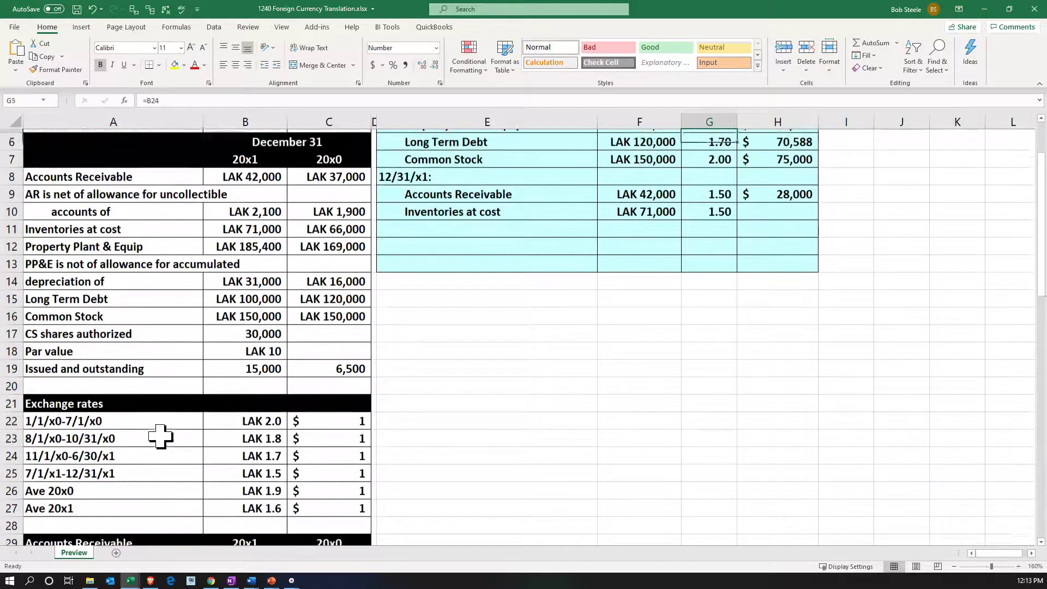
{"action": "key", "text": "Down"}
{"action": "key", "text": "Down"}
{"action": "key", "text": "Right"}
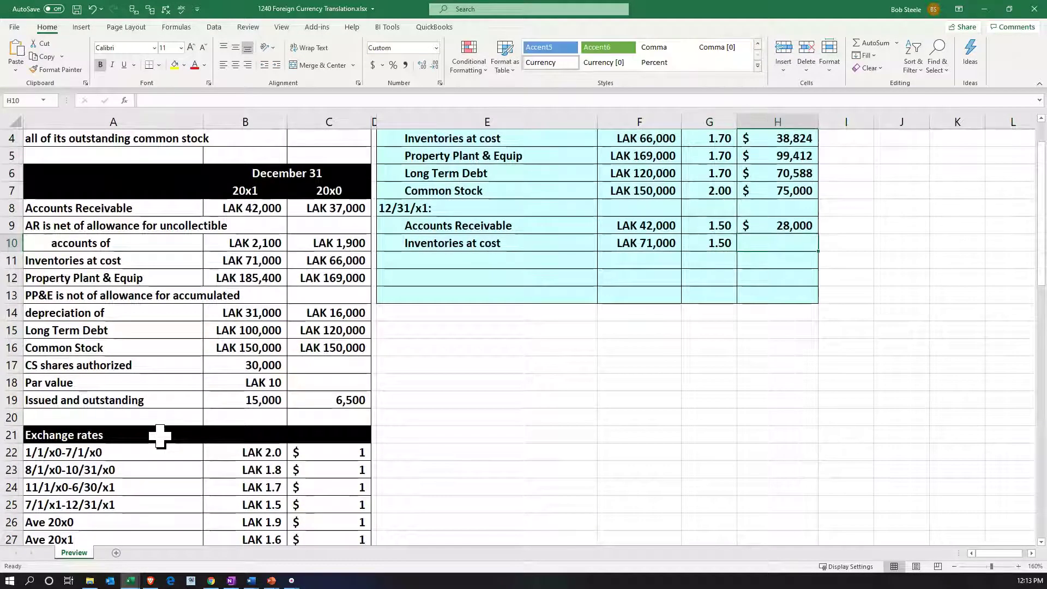
{"action": "type", "text": "="}
{"action": "key", "text": "Left"}
{"action": "key", "text": "Left"}
{"action": "type", "text": "/"}
{"action": "key", "text": "Left"}
{"action": "key", "text": "Return"}
- Link cell E11 under the 12/31/x1 heading to the Property Plant & Equip label with the formula =A12
{"action": "key", "text": "Left"}
{"action": "key", "text": "Left"}
{"action": "key", "text": "Left"}
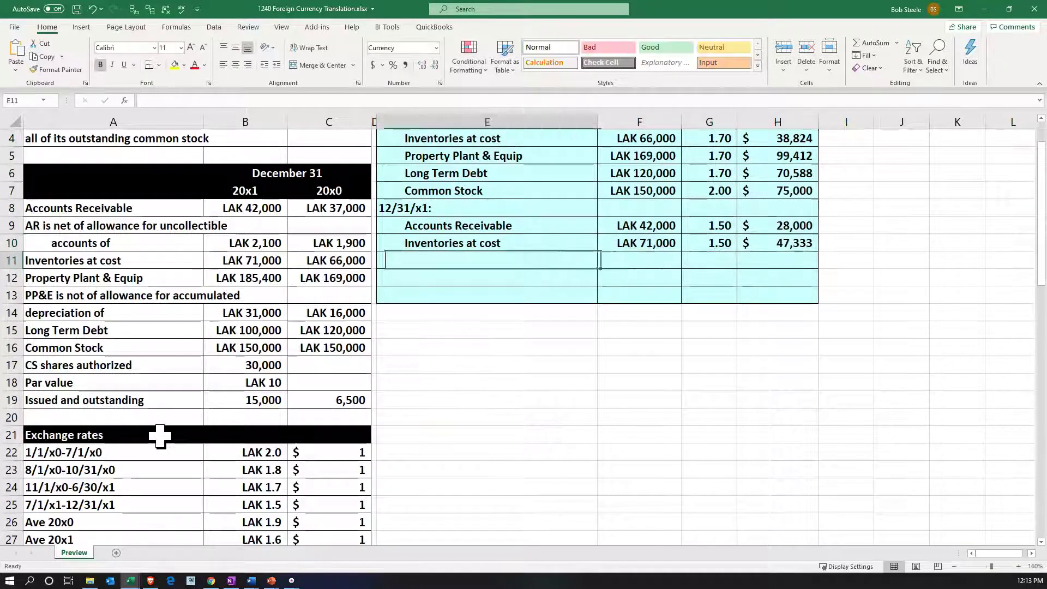
{"action": "type", "text": "="}
{"action": "key", "text": "Left"}
{"action": "key", "text": "Left"}
{"action": "key", "text": "Left"}
{"action": "key", "text": "Left"}
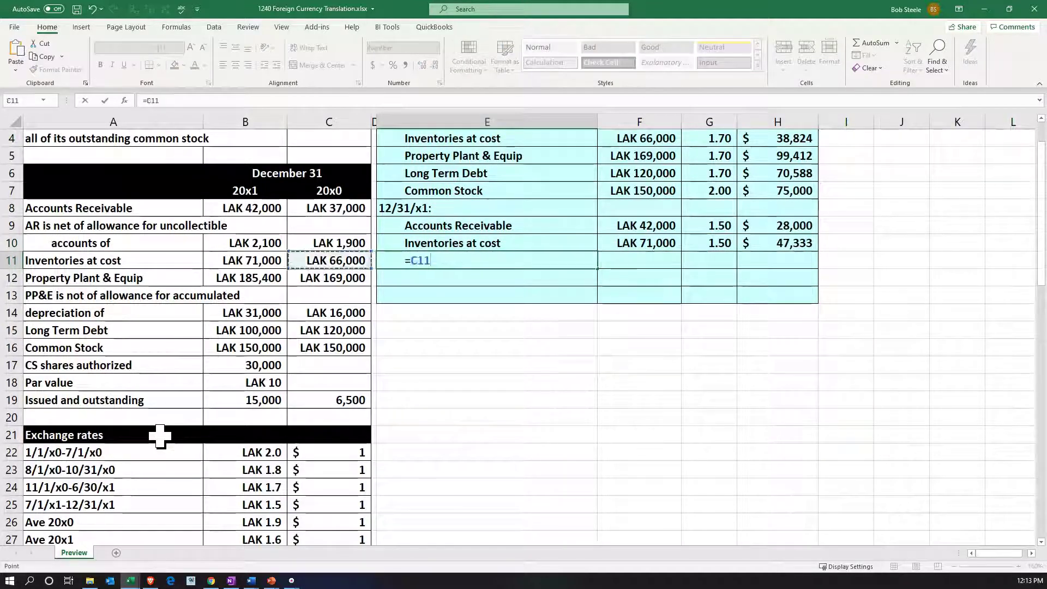
{"action": "key", "text": "Down"}
{"action": "key", "text": "Down"}
{"action": "key", "text": "Up"}
{"action": "key", "text": "Return"}
- Link the LAK amount in F11 to the 20x1 Property Plant & Equip balance with the formula =B12
{"action": "key", "text": "Up"}
{"action": "key", "text": "Right"}
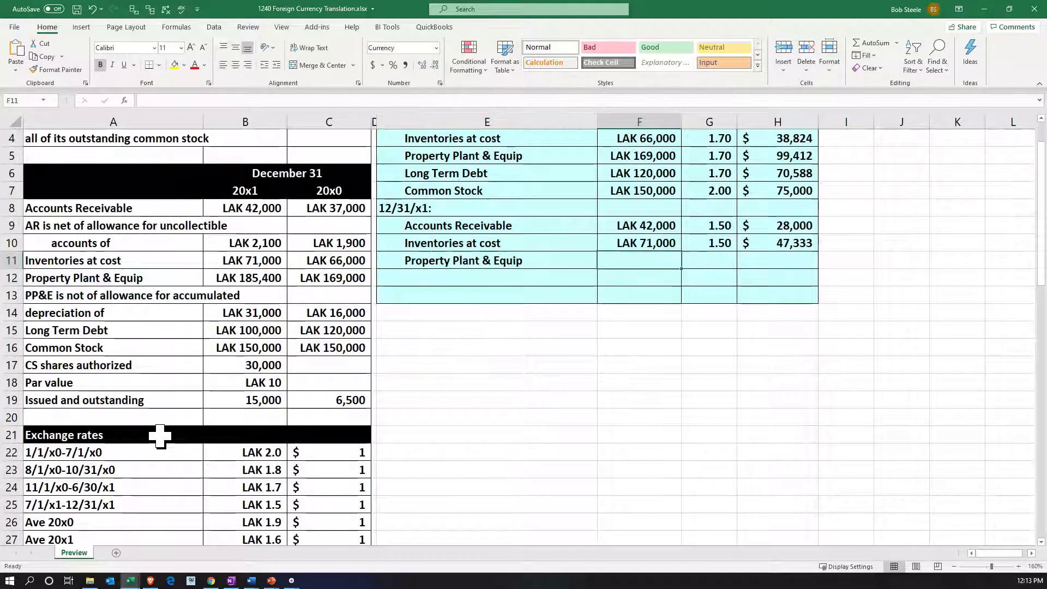
{"action": "type", "text": "="}
{"action": "key", "text": "Left"}
{"action": "key", "text": "Left"}
{"action": "key", "text": "Left"}
{"action": "key", "text": "Left"}
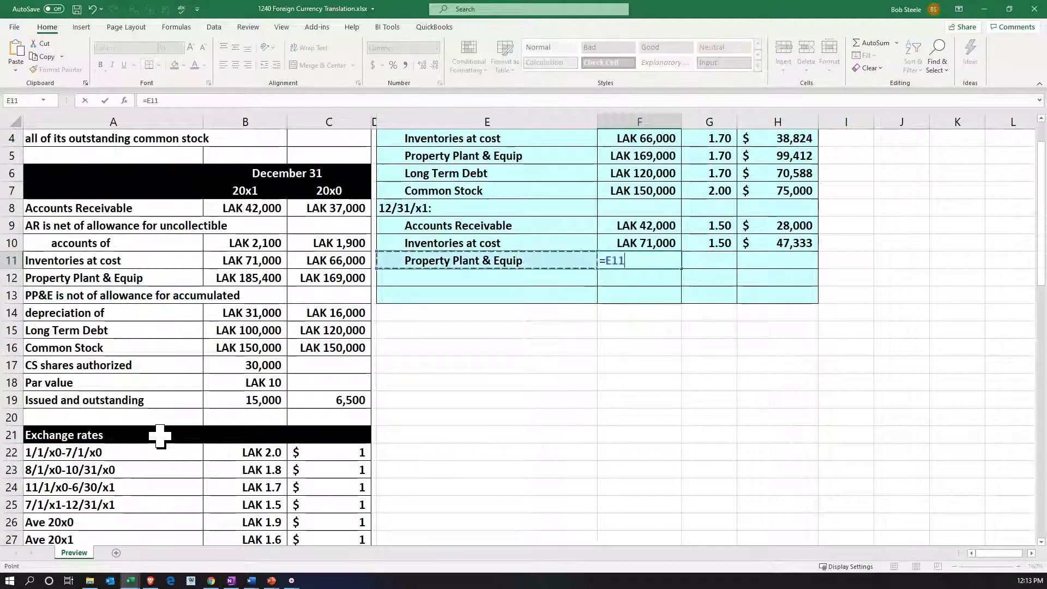
{"action": "key", "text": "Down"}
{"action": "key", "text": "Return"}
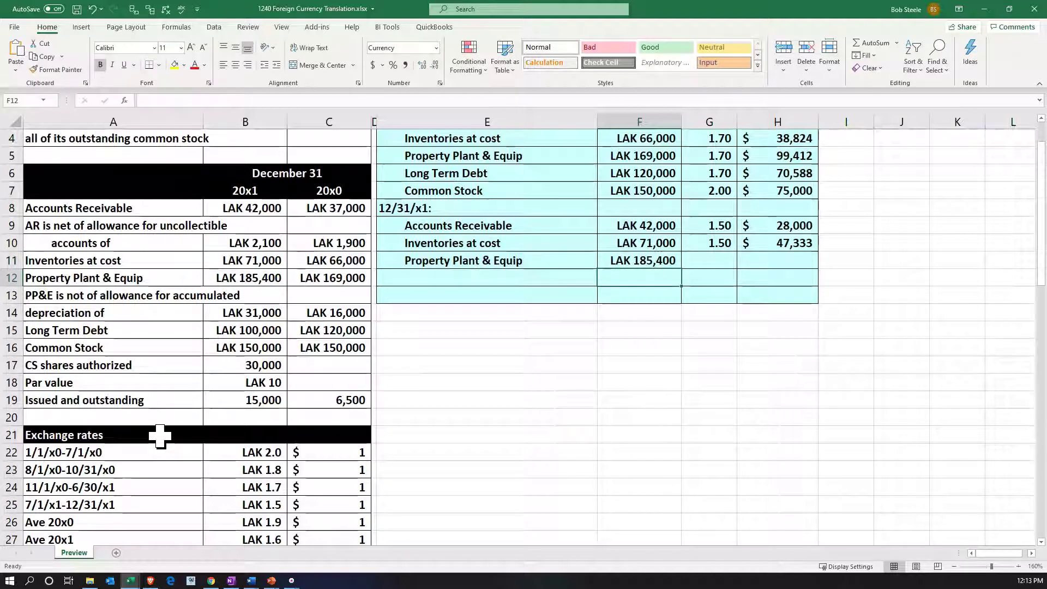
- Link the 12/31/x1 Property Plant & Equip rate in G11 to the 7/1/x1-12/31/x1 exchange rate with the formula =B25
{"action": "key", "text": "Right"}
{"action": "key", "text": "Up"}
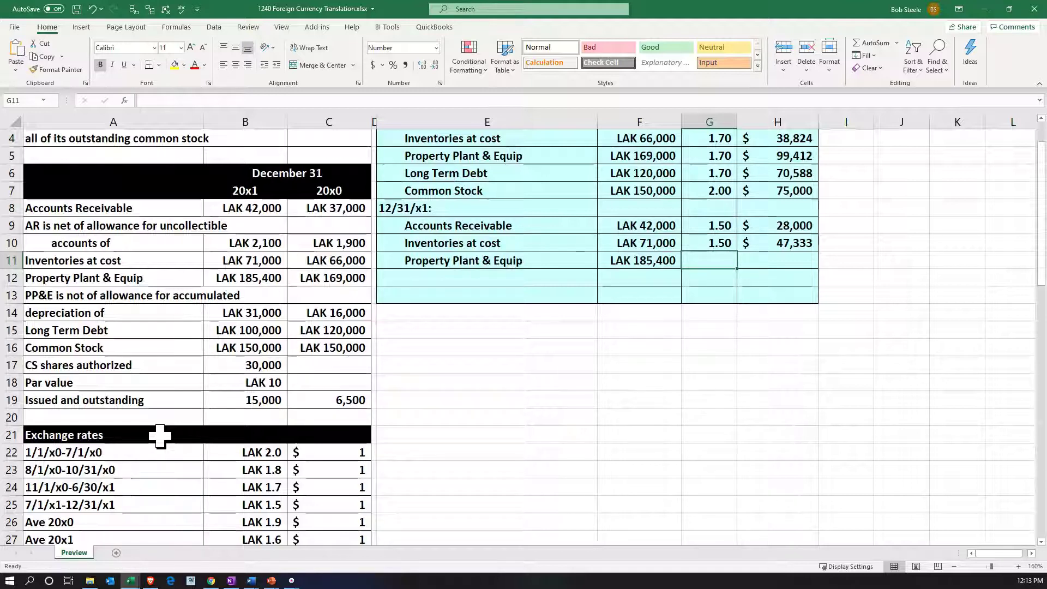
{"action": "type", "text": "="}
{"action": "key", "text": "Down"}
{"action": "key", "text": "Down"}
{"action": "key", "text": "Down"}
{"action": "key", "text": "Down"}
{"action": "key", "text": "Down"}
{"action": "key", "text": "Down"}
{"action": "key", "text": "Down"}
{"action": "key", "text": "Down"}
{"action": "key", "text": "Down"}
{"action": "key", "text": "Down"}
{"action": "key", "text": "Down"}
{"action": "key", "text": "Down"}
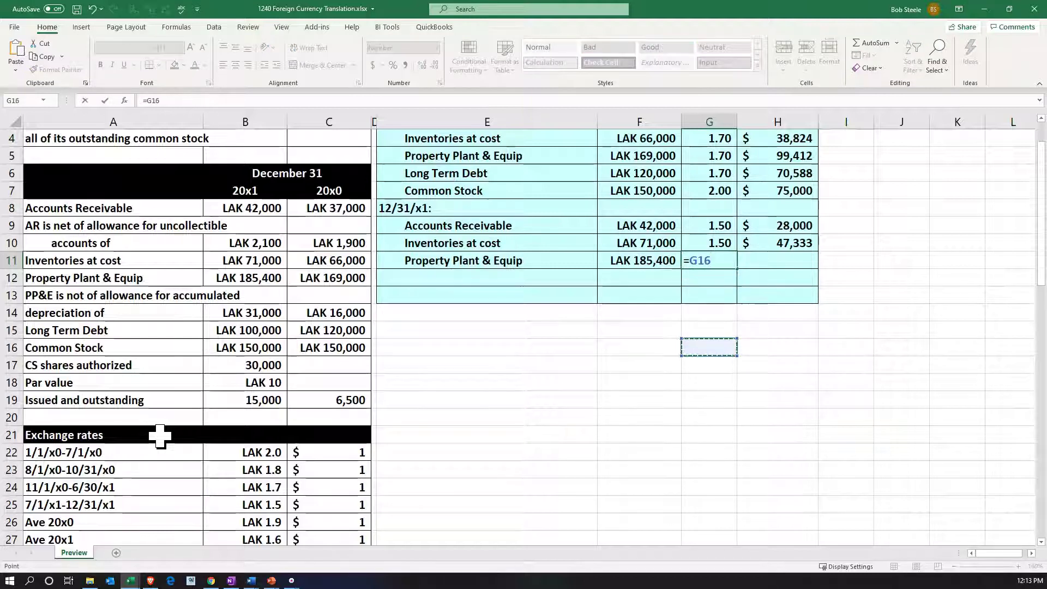
{"action": "key", "text": "Left"}
{"action": "key", "text": "Left"}
{"action": "key", "text": "Left"}
{"action": "key", "text": "Left"}
{"action": "key", "text": "Left"}
{"action": "key", "text": "Down"}
{"action": "key", "text": "Down"}
{"action": "key", "text": "Tab"}
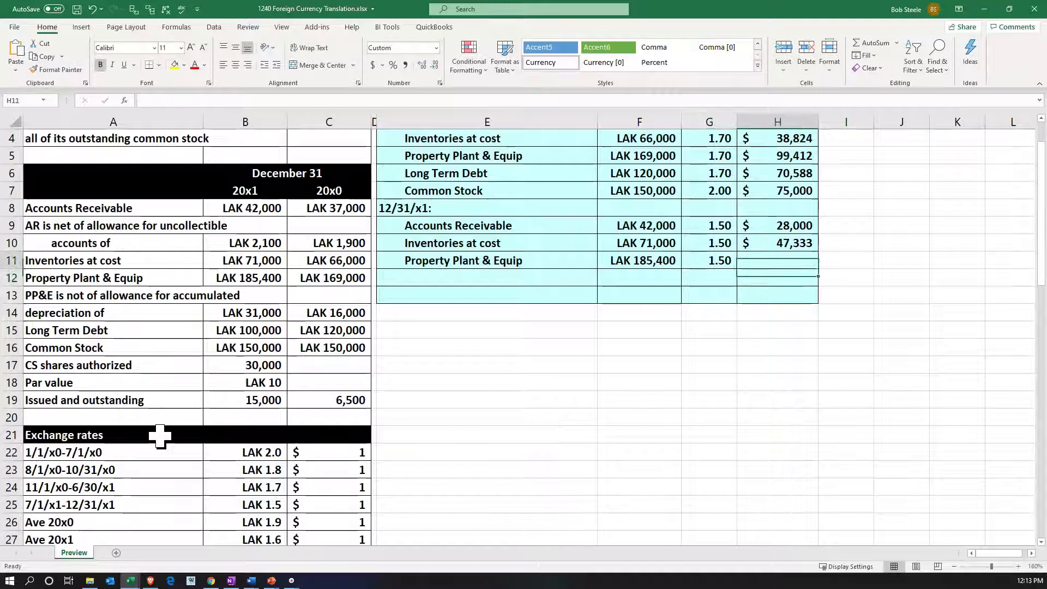
- Translate the 20x1 Property Plant & Equip balance into dollars in H11 with the formula =F11/G11
{"action": "type", "text": "="}
{"action": "key", "text": "Left"}
{"action": "key", "text": "Left"}
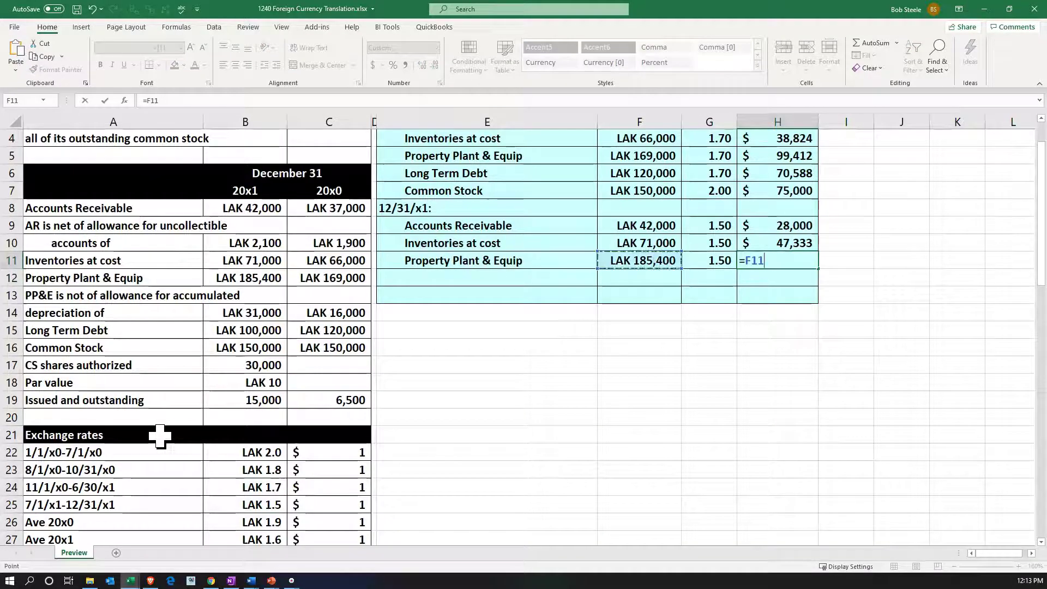
{"action": "type", "text": "/"}
{"action": "key", "text": "Left"}
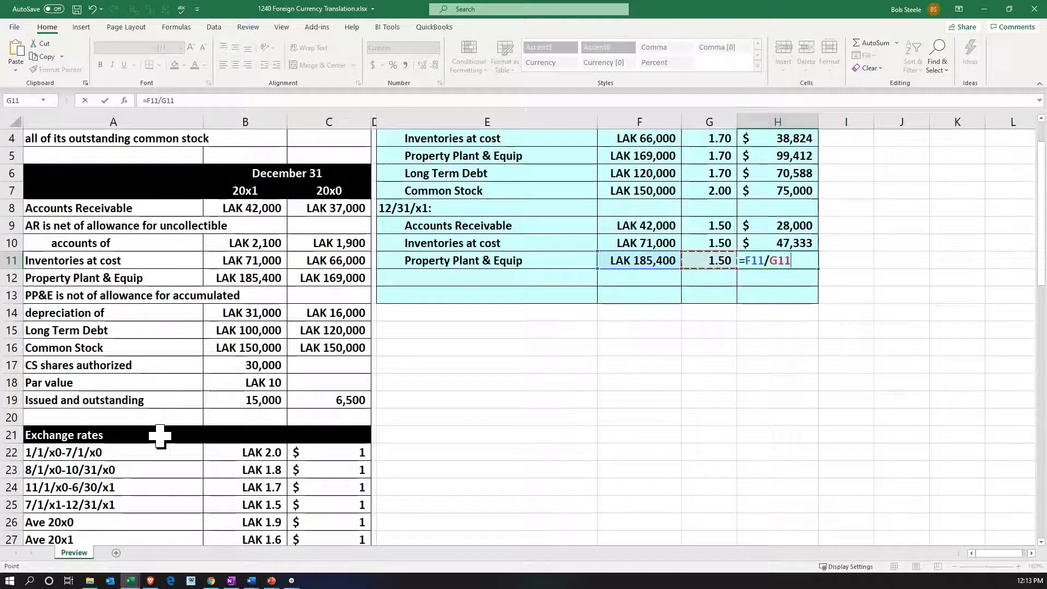
{"action": "key", "text": "Return"}
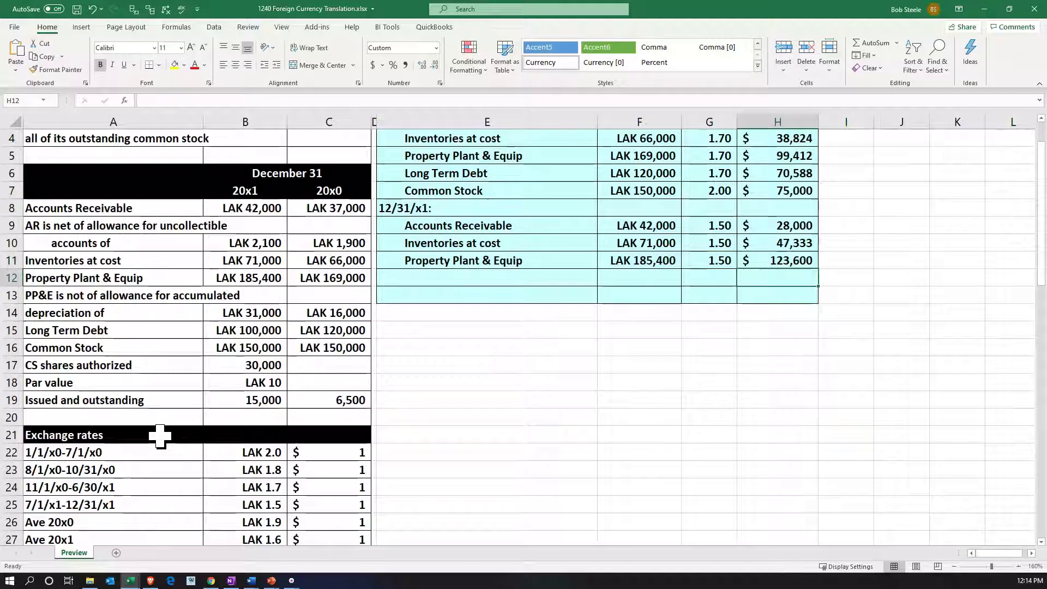
- Link cell E12 under the 12/31/x1 heading to the Long Term Debt label with the formula =A15
{"action": "key", "text": "Left"}
{"action": "key", "text": "Left"}
{"action": "key", "text": "Left"}
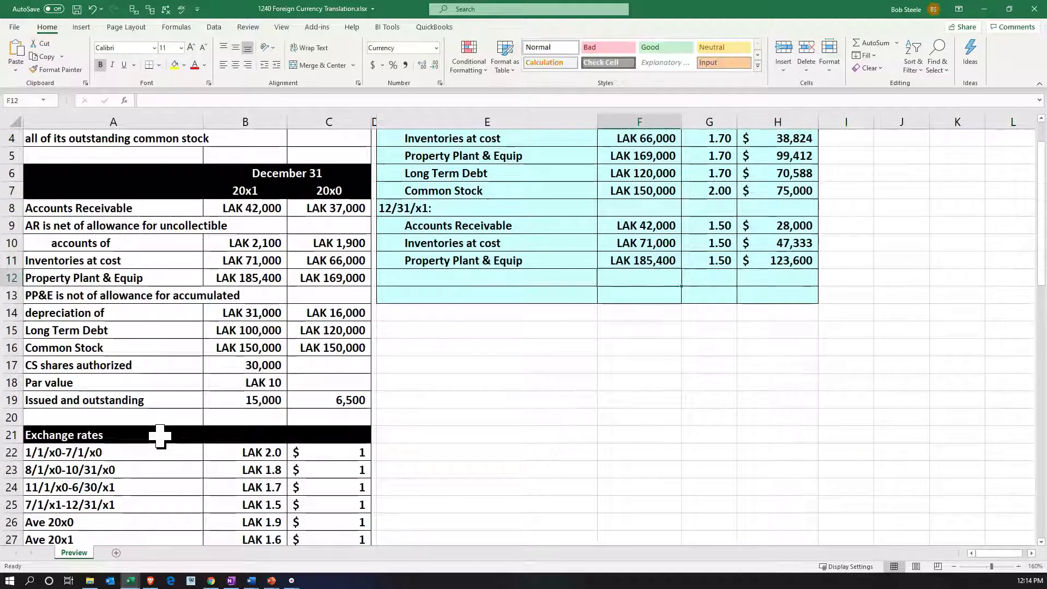
{"action": "type", "text": "="}
{"action": "key", "text": "Left"}
{"action": "key", "text": "Left"}
{"action": "key", "text": "Left"}
{"action": "key", "text": "Down"}
{"action": "key", "text": "Down"}
{"action": "key", "text": "Down"}
{"action": "key", "text": "Left"}
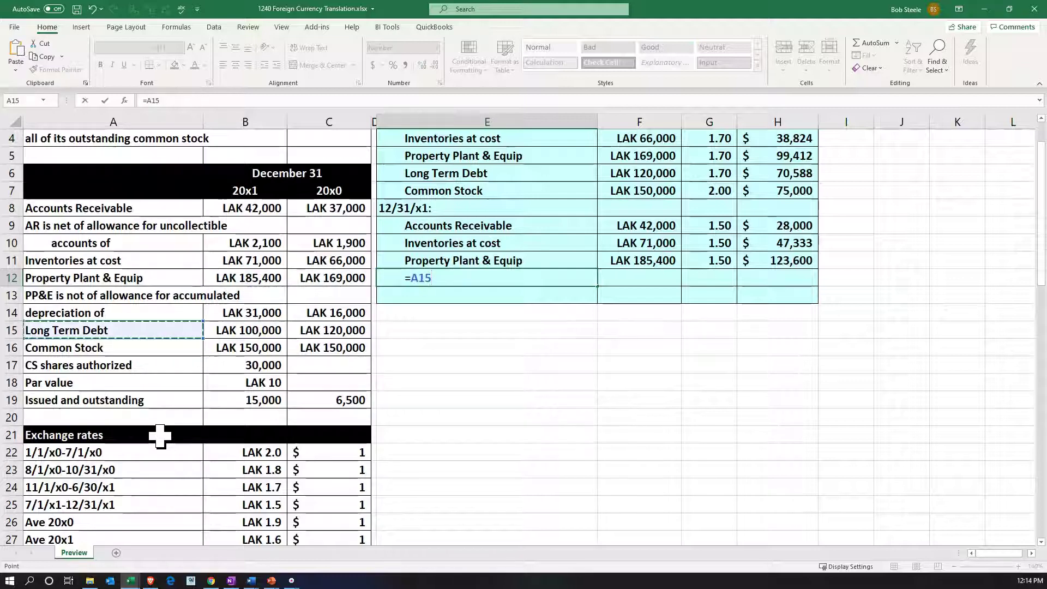
{"action": "key", "text": "Tab"}
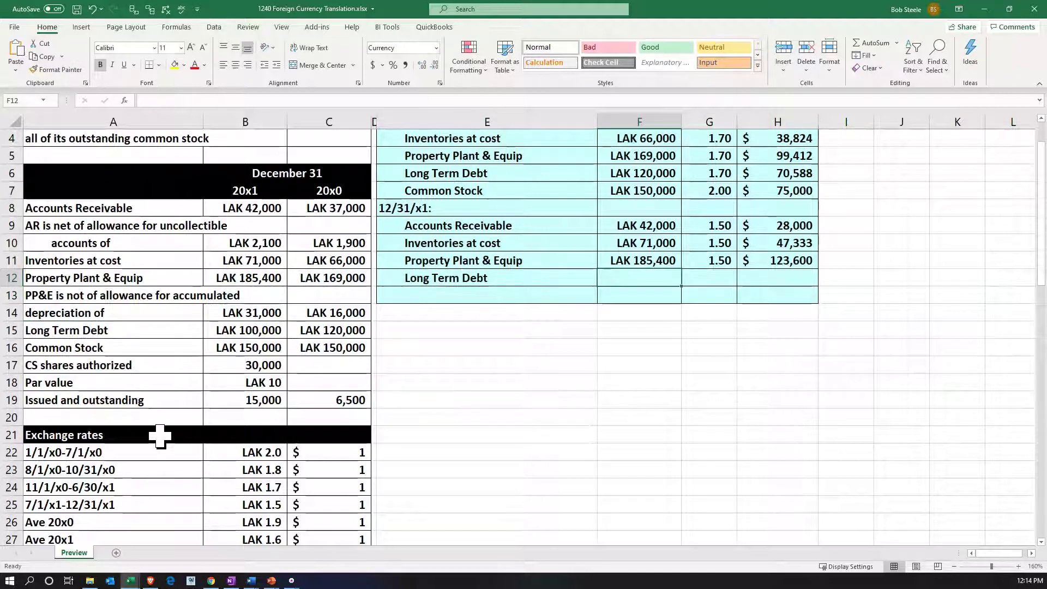
- Link the LAK amount in F12 to the 20x1 Long Term Debt balance with the formula =B15
{"action": "type", "text": "="}
{"action": "key", "text": "Left"}
{"action": "key", "text": "Left"}
{"action": "key", "text": "Left"}
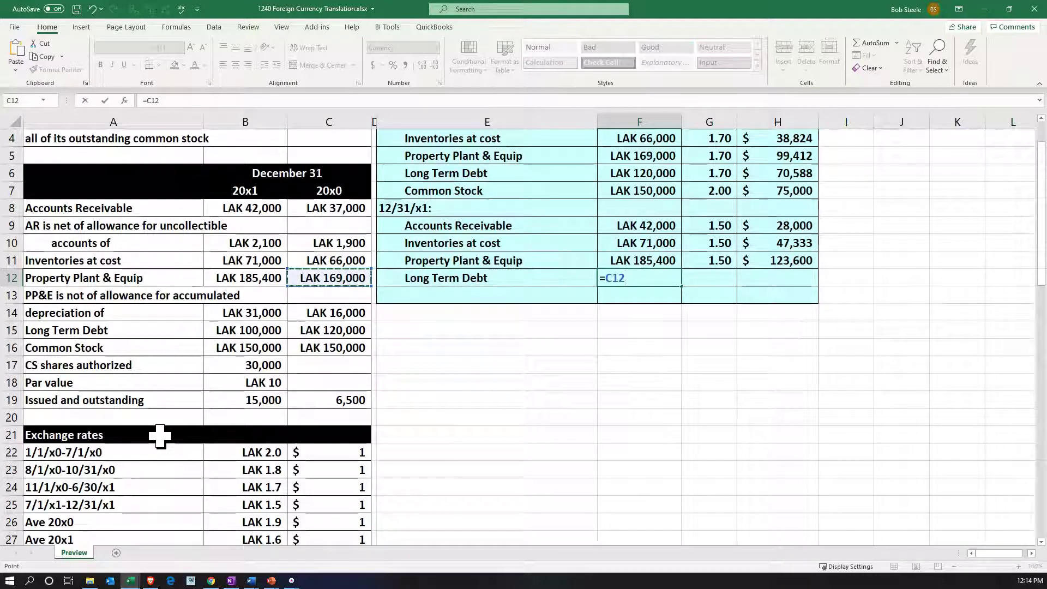
{"action": "key", "text": "Down"}
{"action": "key", "text": "Down"}
{"action": "key", "text": "Down"}
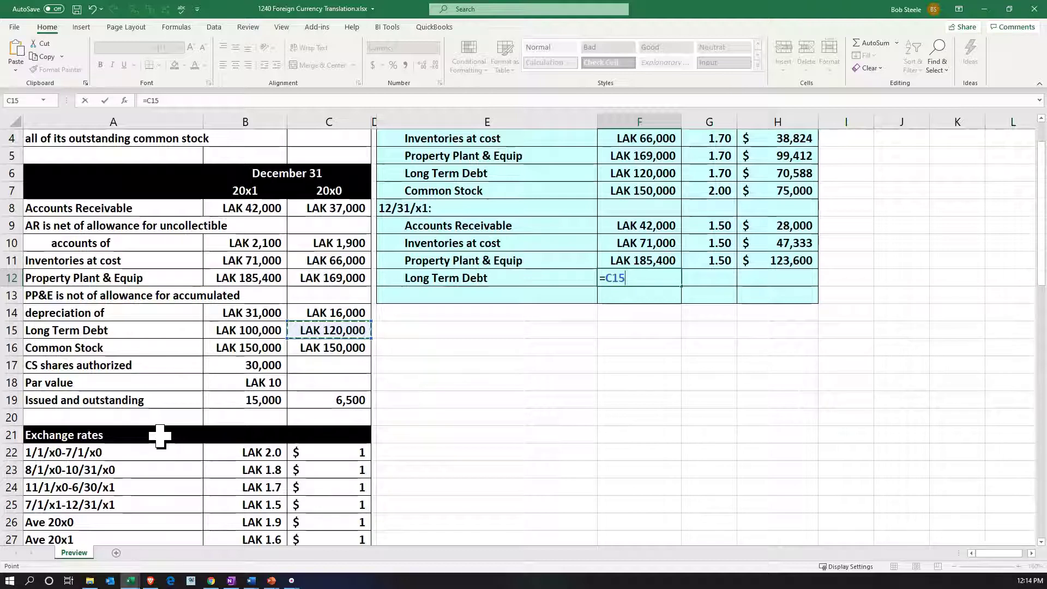
{"action": "key", "text": "Left"}
{"action": "key", "text": "Tab"}
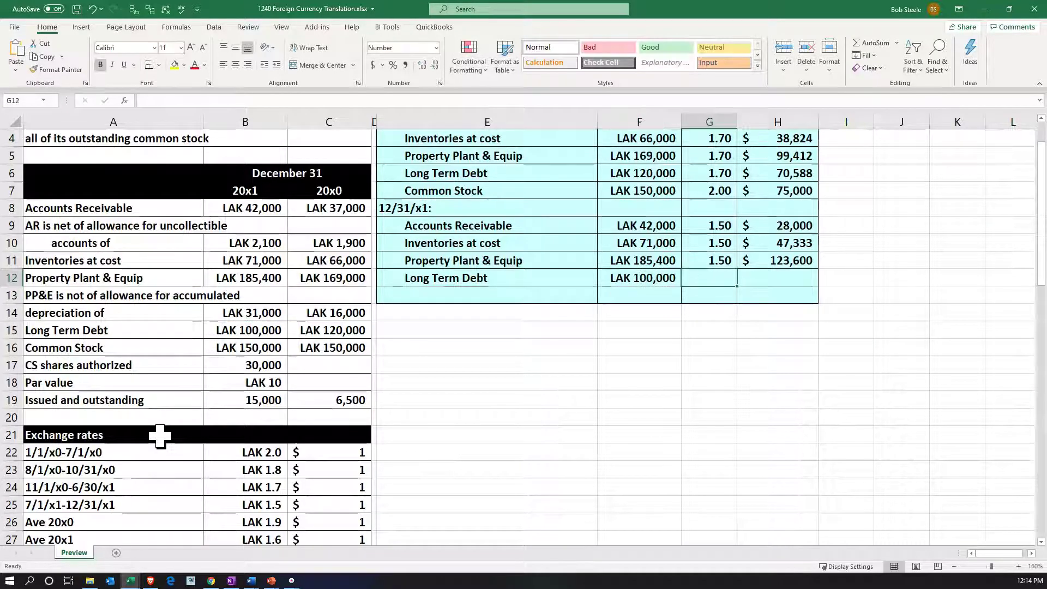
- Link the 12/31/x1 Long Term Debt rate in G12 to the 7/1/x1-12/31/x1 exchange rate with the formula =B25
{"action": "type", "text": "="}
{"action": "key", "text": "Left"}
{"action": "key", "text": "Left"}
{"action": "key", "text": "Left"}
{"action": "key", "text": "Down"}
{"action": "key", "text": "Down"}
{"action": "key", "text": "Down"}
{"action": "key", "text": "Down"}
{"action": "key", "text": "Down"}
{"action": "key", "text": "Down"}
{"action": "key", "text": "Down"}
{"action": "key", "text": "Down"}
{"action": "key", "text": "Down"}
{"action": "key", "text": "Down"}
{"action": "key", "text": "Down"}
{"action": "key", "text": "Down"}
{"action": "key", "text": "Down"}
{"action": "key", "text": "Left"}
{"action": "key", "text": "Return"}
- Translate the 20x1 Long Term Debt balance into dollars in H12 with the formula =F12/G12
{"action": "key", "text": "Up"}
{"action": "key", "text": "Right"}
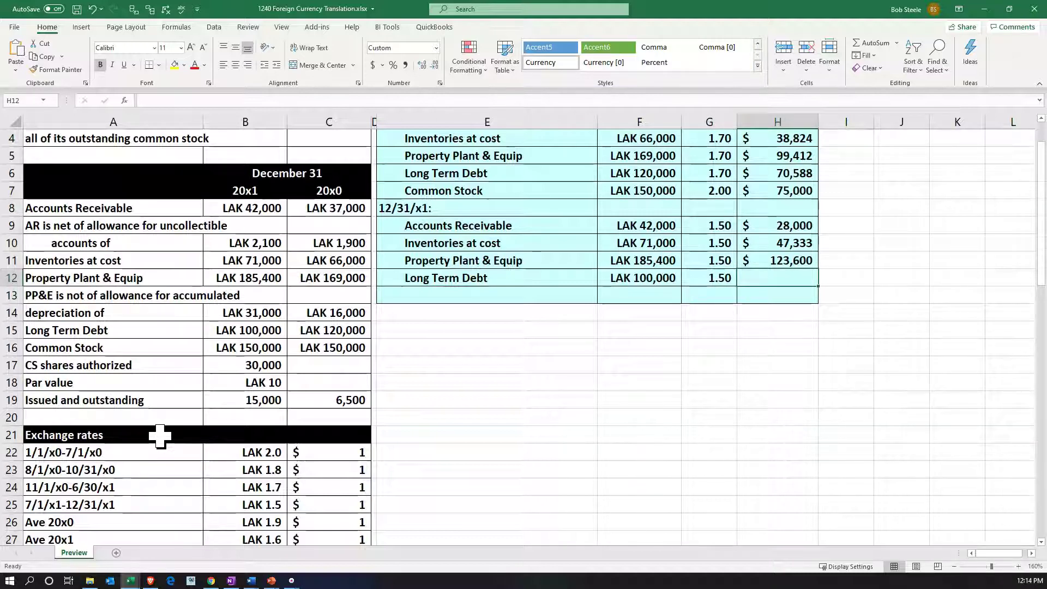
{"action": "type", "text": "="}
{"action": "key", "text": "Left"}
{"action": "key", "text": "Left"}
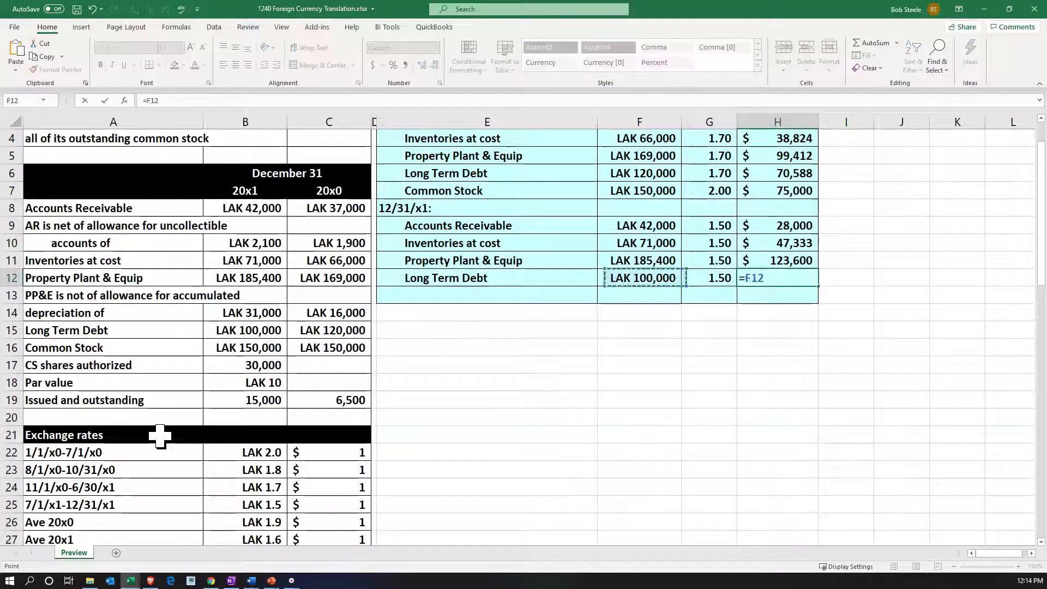
{"action": "type", "text": "/"}
{"action": "key", "text": "Left"}
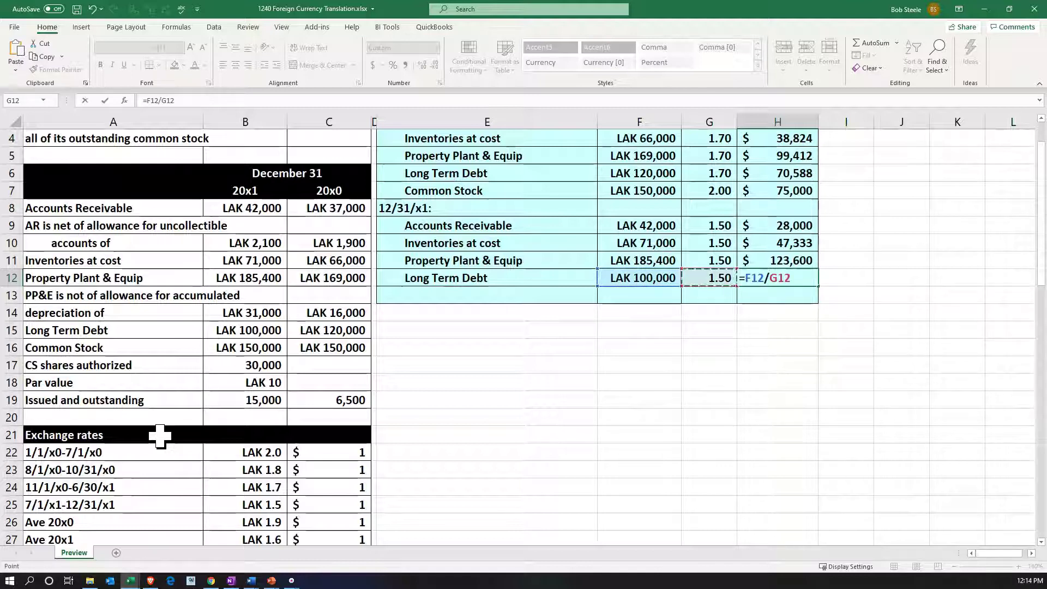
{"action": "key", "text": "Return"}
- Link cell E13 under the 12/31/x1 heading to the Common Stock label with the formula =A16
{"action": "key", "text": "Left"}
{"action": "key", "text": "Left"}
{"action": "key", "text": "Left"}
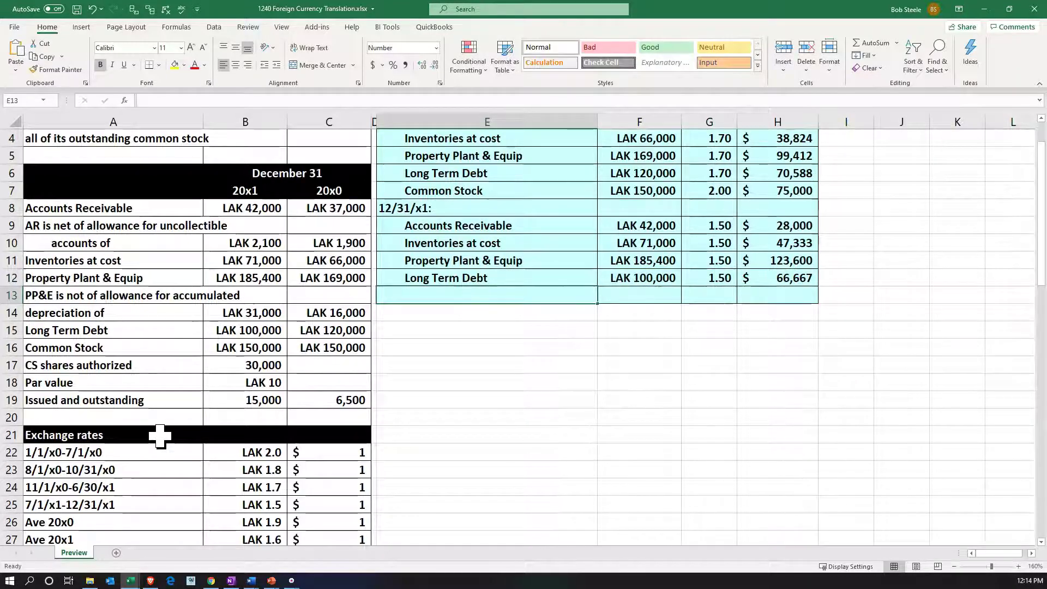
{"action": "type", "text": "="}
{"action": "key", "text": "Left"}
{"action": "key", "text": "Left"}
{"action": "key", "text": "Left"}
{"action": "key", "text": "Left"}
{"action": "key", "text": "Down"}
{"action": "key", "text": "Down"}
{"action": "key", "text": "Down"}
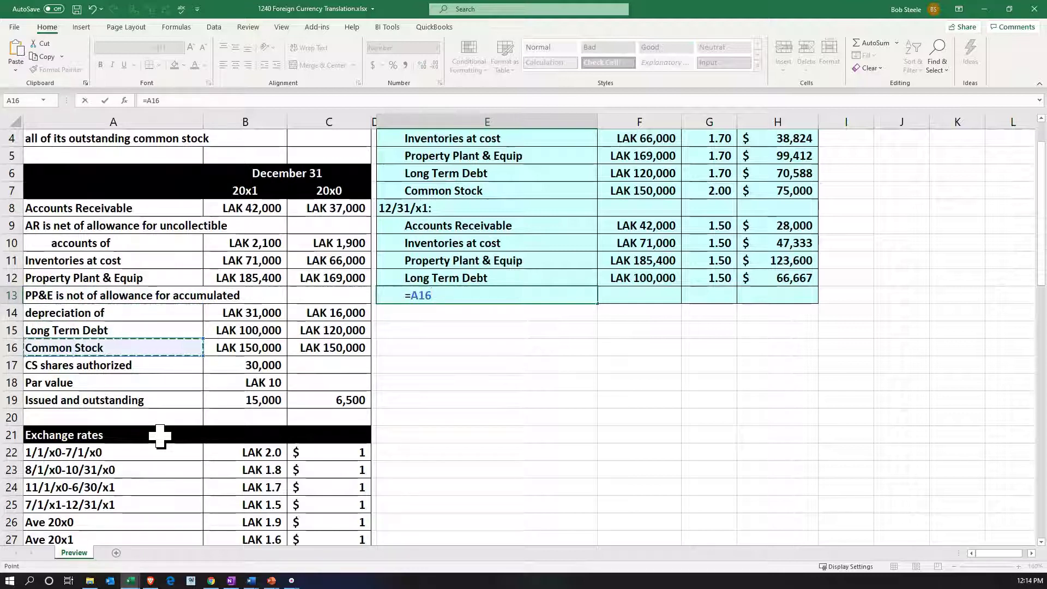
{"action": "key", "text": "Return"}
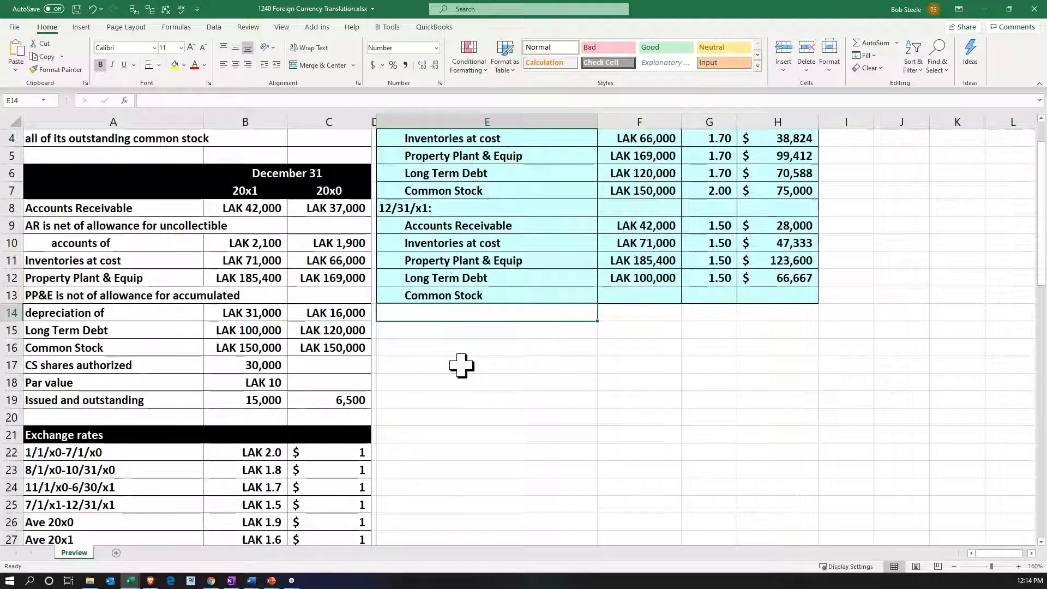
- Link the LAK amount in F13 to the 20x1 Common Stock balance with the formula =B16
{"action": "key", "text": "Right"}
{"action": "key", "text": "Up"}
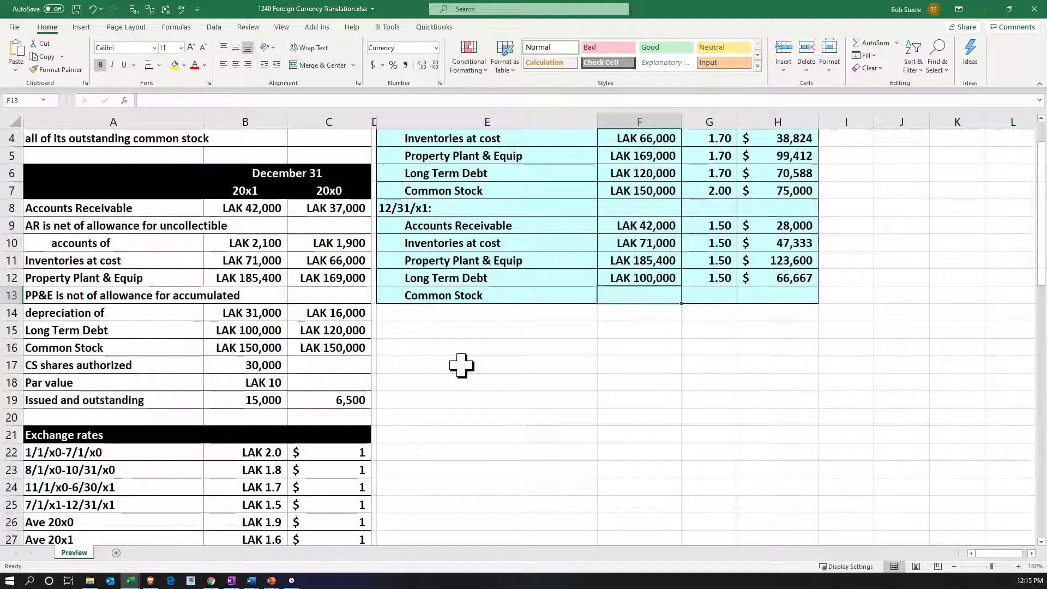
{"action": "type", "text": "="}
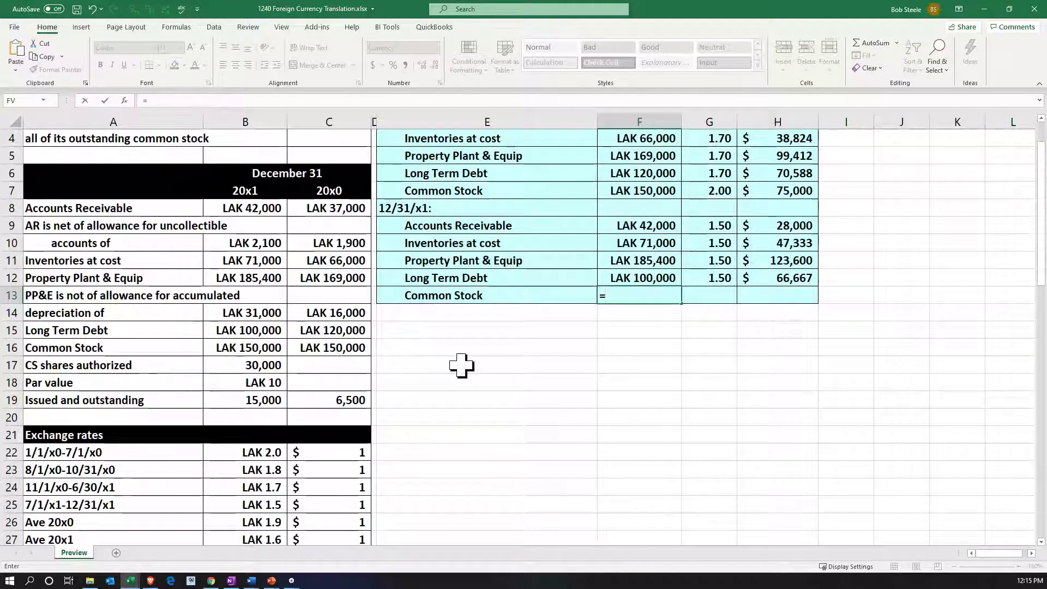
{"action": "key", "text": "Left"}
{"action": "key", "text": "Left"}
{"action": "key", "text": "Left"}
{"action": "key", "text": "Down"}
{"action": "key", "text": "Down"}
{"action": "key", "text": "Down"}
{"action": "key", "text": "Return"}
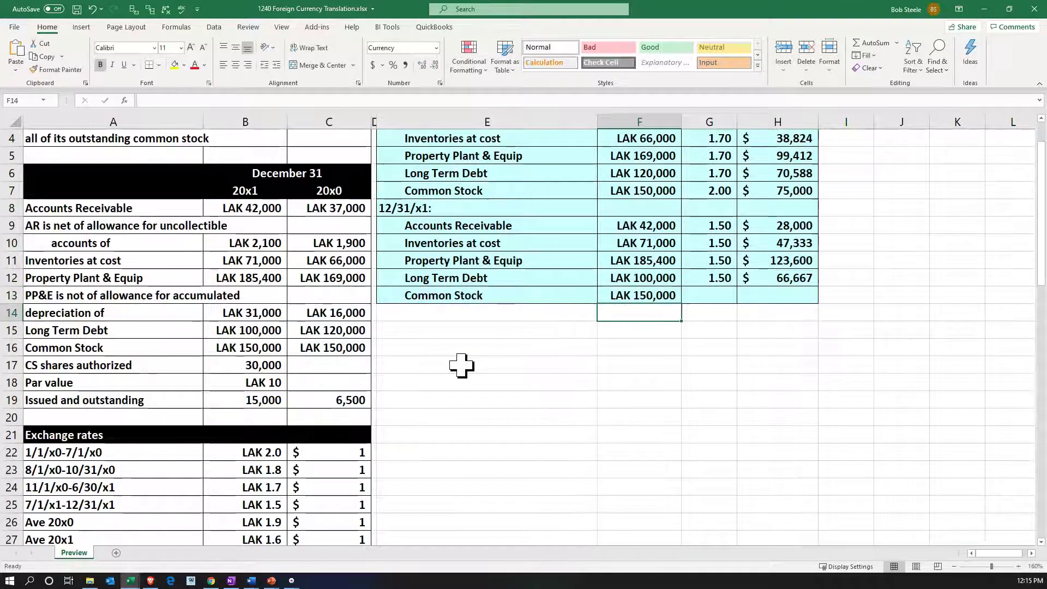
- Link the 12/31/x1 Common Stock rate in G13 to the 1/1/x0-7/1/x0 exchange rate with the formula =B22
{"action": "key", "text": "Right"}
{"action": "key", "text": "Up"}
{"action": "type", "text": "="}
{"action": "key", "text": "Down"}
{"action": "key", "text": "Down"}
{"action": "key", "text": "Down"}
{"action": "key", "text": "Down"}
{"action": "key", "text": "Down"}
{"action": "key", "text": "Down"}
{"action": "key", "text": "Down"}
{"action": "key", "text": "Down"}
{"action": "key", "text": "Down"}
{"action": "key", "text": "Down"}
{"action": "key", "text": "Down"}
{"action": "key", "text": "Down"}
{"action": "key", "text": "Down"}
{"action": "key", "text": "Down"}
{"action": "key", "text": "Down"}
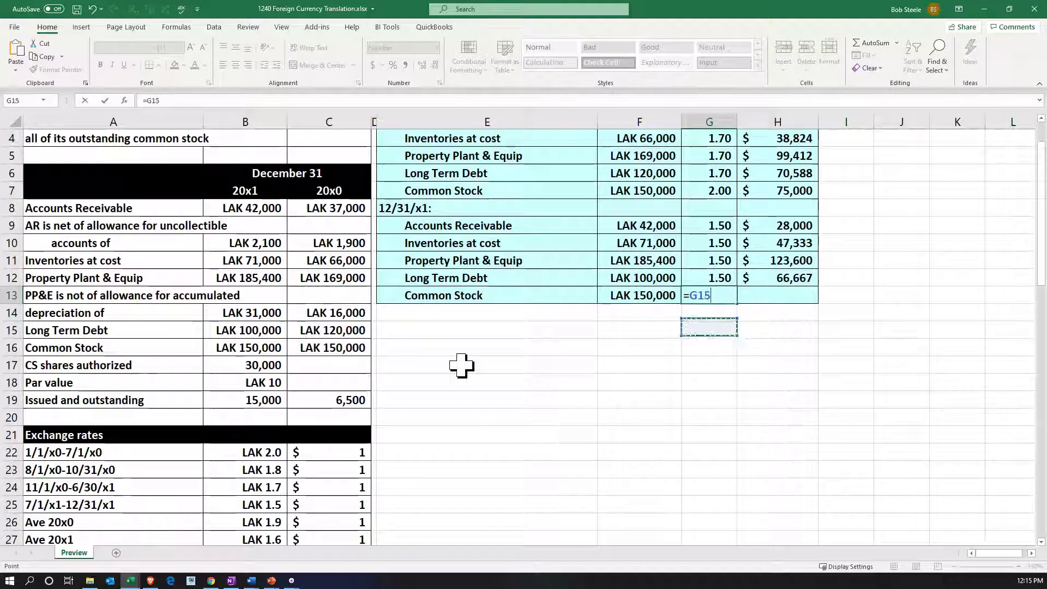
{"action": "key", "text": "Left"}
{"action": "key", "text": "Left"}
{"action": "key", "text": "Left"}
{"action": "key", "text": "Left"}
{"action": "key", "text": "Left"}
{"action": "key", "text": "Up"}
{"action": "key", "text": "Up"}
{"action": "key", "text": "Up"}
{"action": "key", "text": "Up"}
{"action": "key", "text": "Up"}
{"action": "key", "text": "Up"}
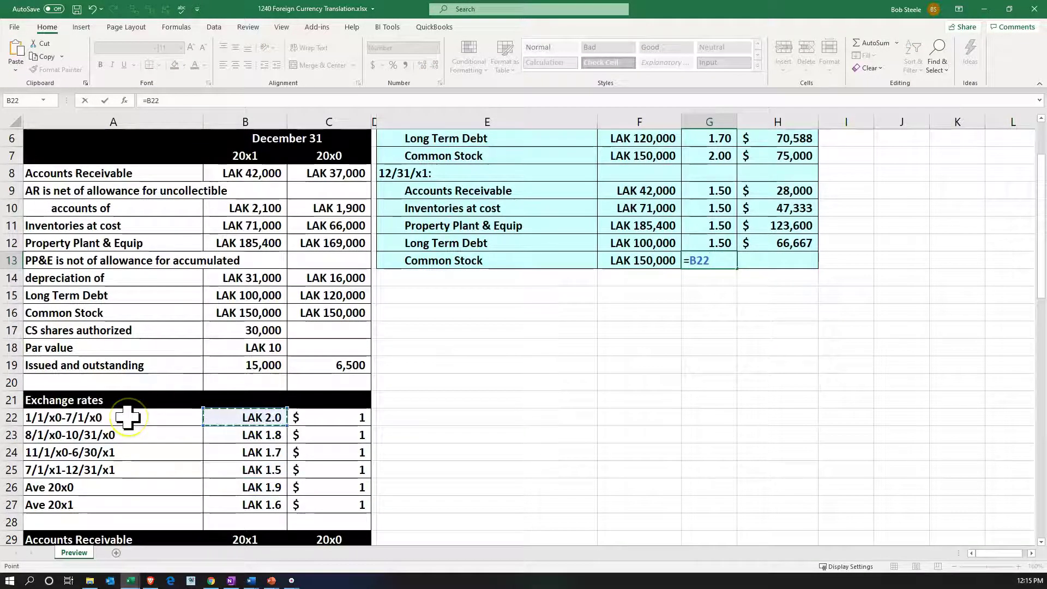
{"action": "key", "text": "ctrl+Return"}
- Translate the 20x1 Common Stock balance into dollars in H13 with the formula =F13/G13
{"action": "key", "text": "Right"}
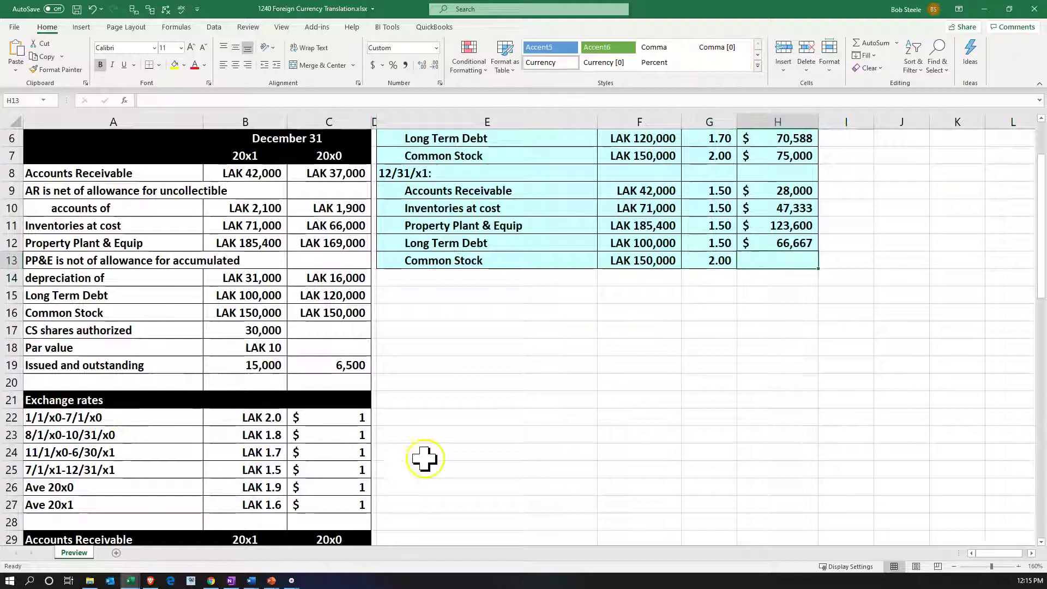
{"action": "scroll", "coordinate": [617, 427], "scroll_direction": "up", "scroll_amount": 2}
{"action": "type", "text": "="}
{"action": "key", "text": "Left"}
{"action": "key", "text": "Left"}
{"action": "type", "text": "/"}
{"action": "key", "text": "Left"}
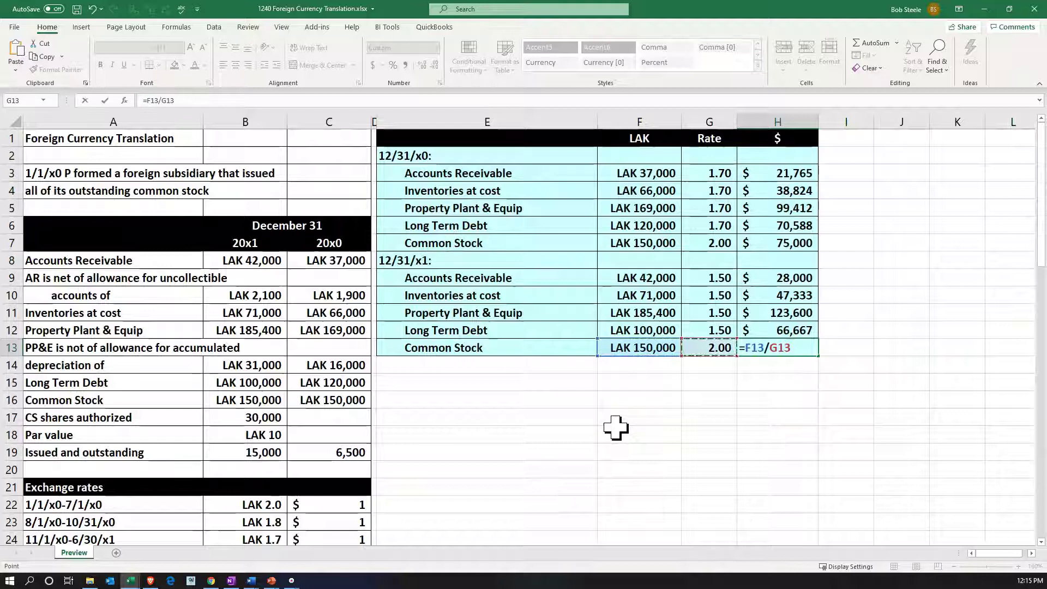
{"action": "key", "text": "Return"}
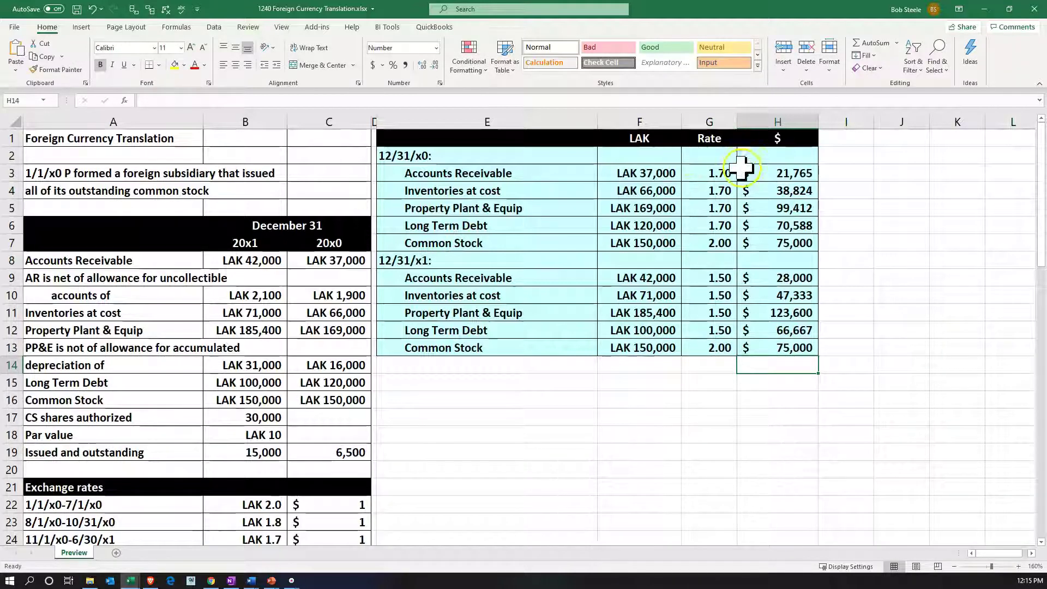
- Compare the rates in G3:G6 for 12/31/x0 and G9:G12 for 12/31/x1 with the Common Stock rate in G7
{"action": "left_click_drag", "start_coordinate": [725, 173], "coordinate": [728, 225]}
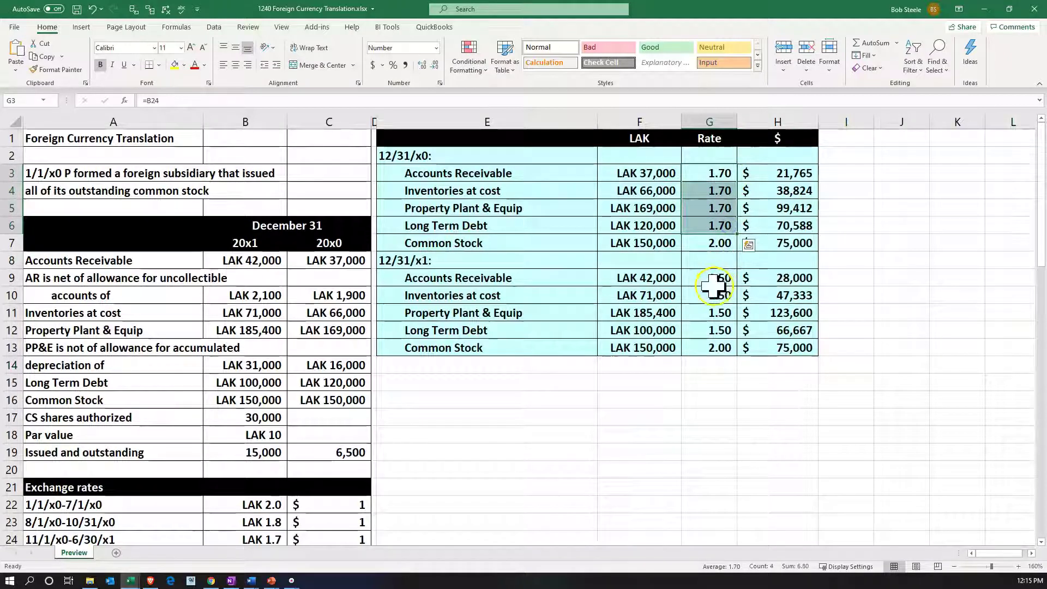
{"action": "left_click_drag", "start_coordinate": [709, 278], "coordinate": [711, 326]}
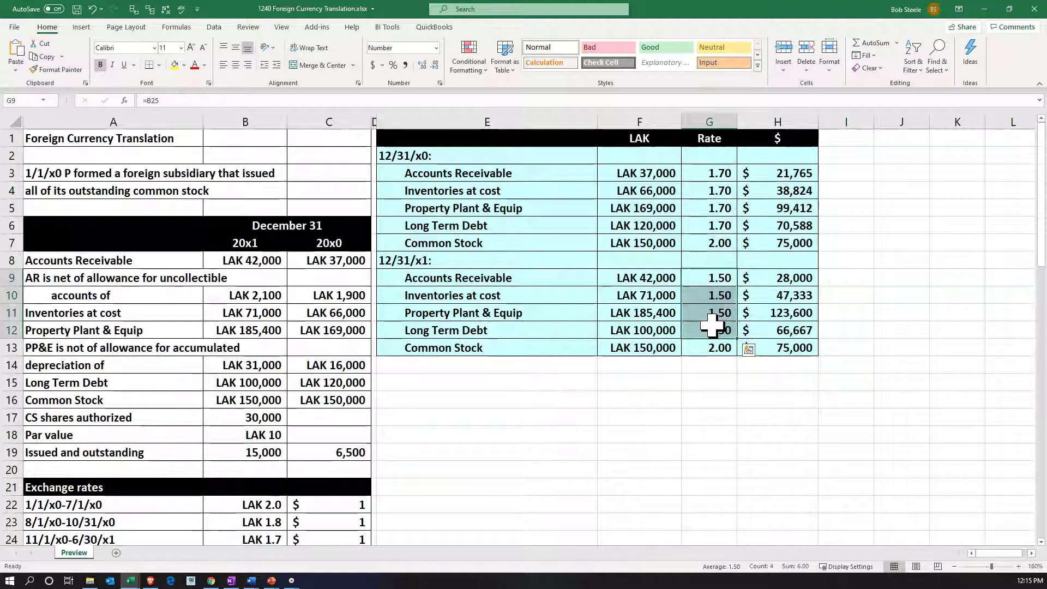
{"action": "left_click", "coordinate": [712, 243]}
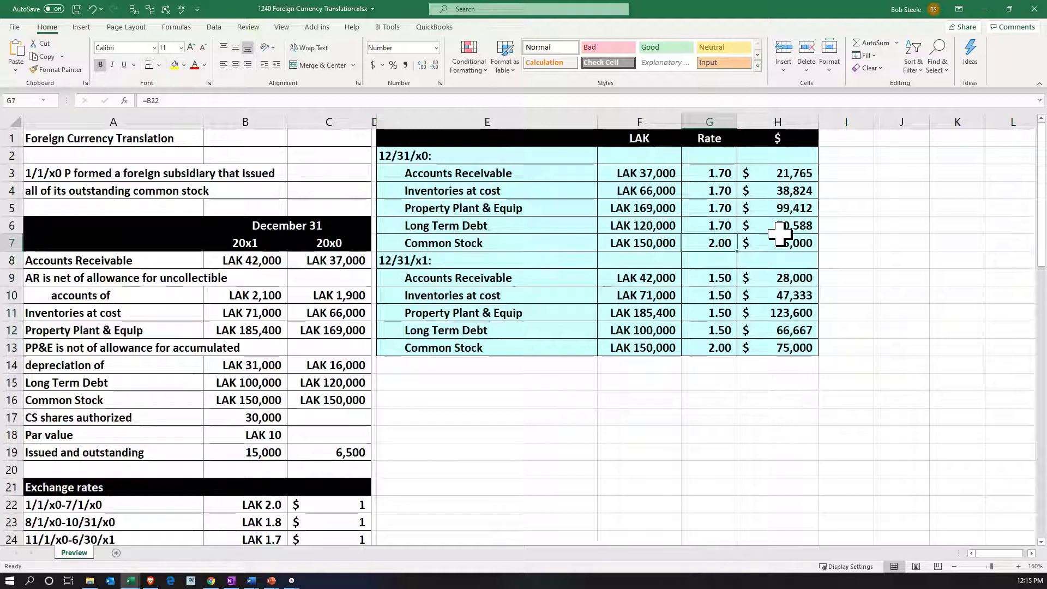